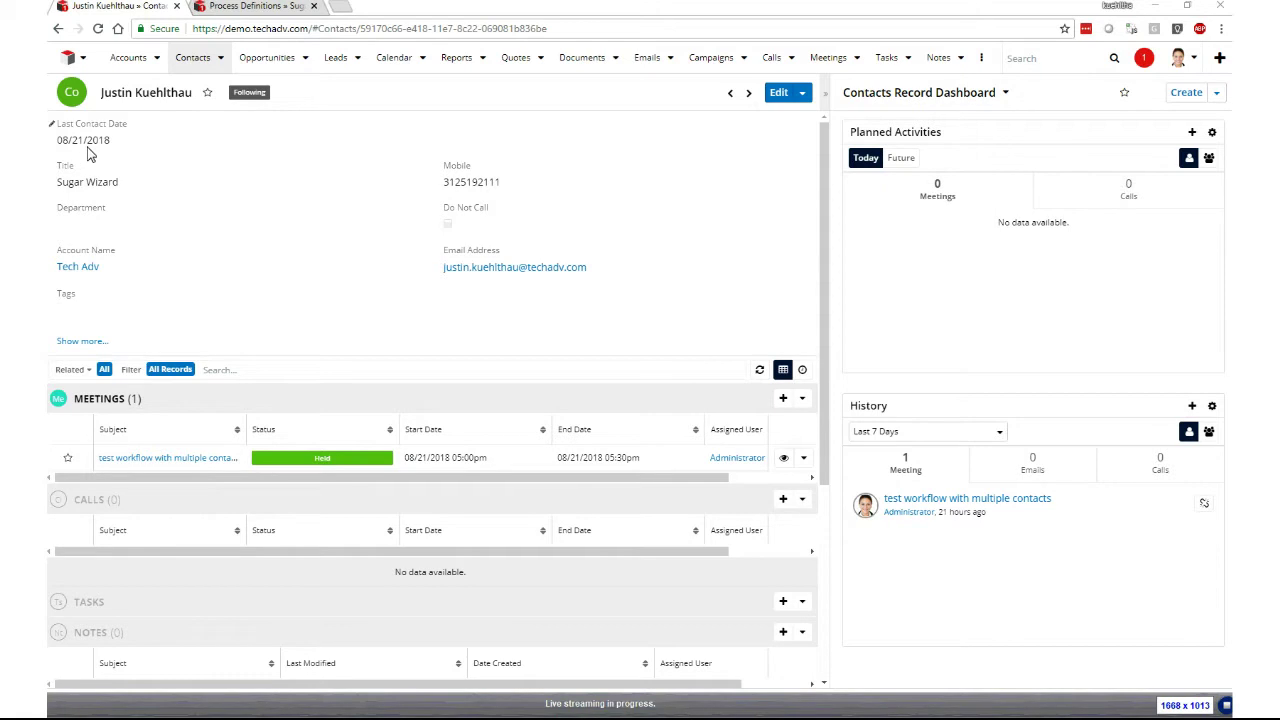
left_click(240, 12)
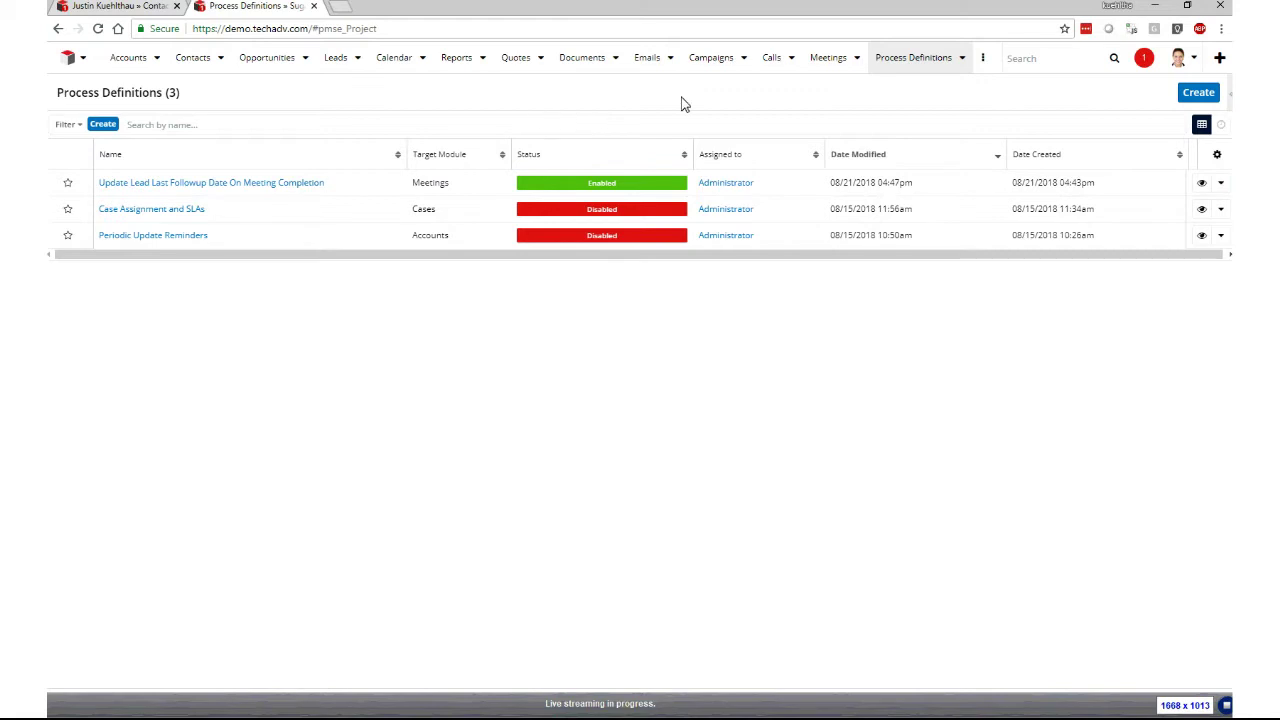
left_click(122, 8)
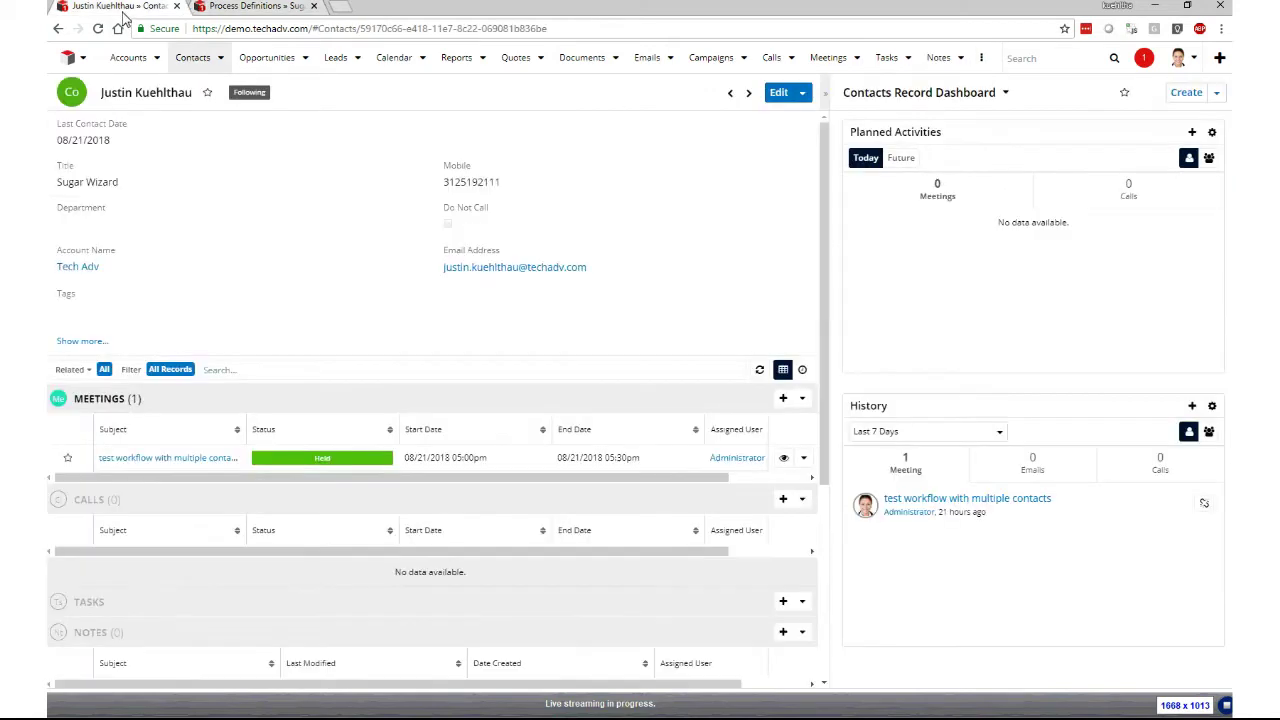
scroll(380, 503, "down", 1)
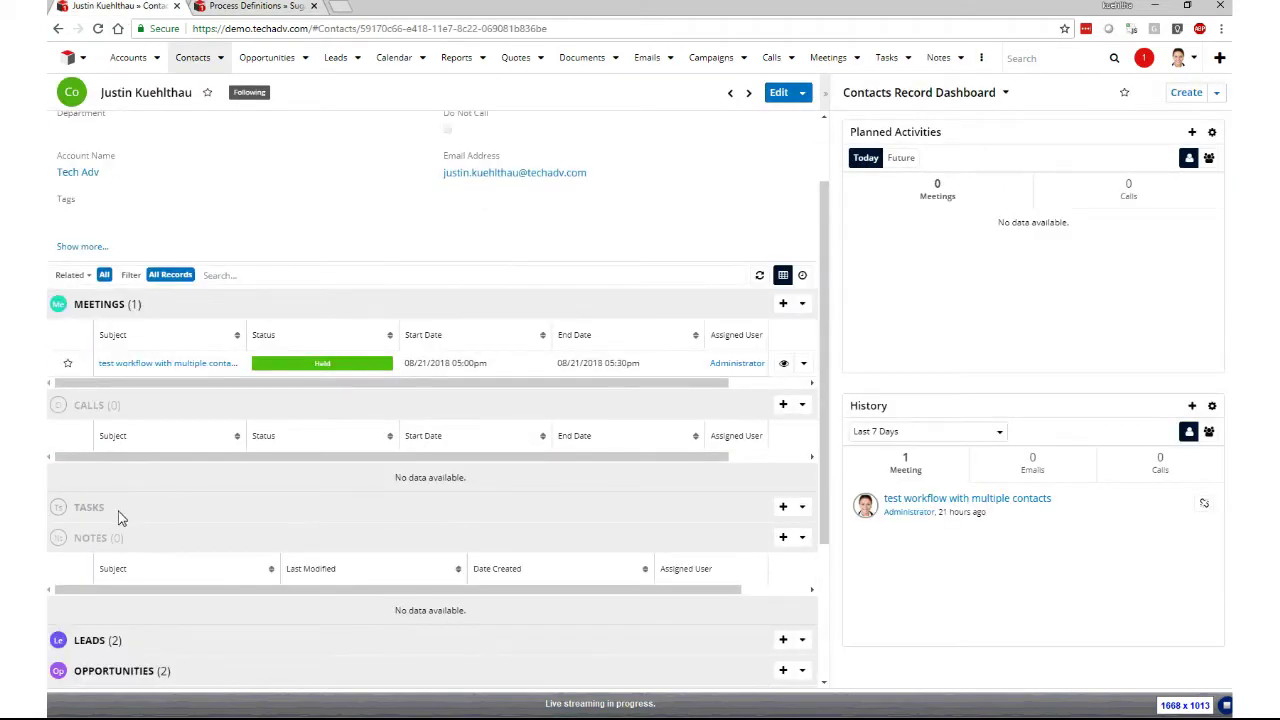
left_click(784, 510)
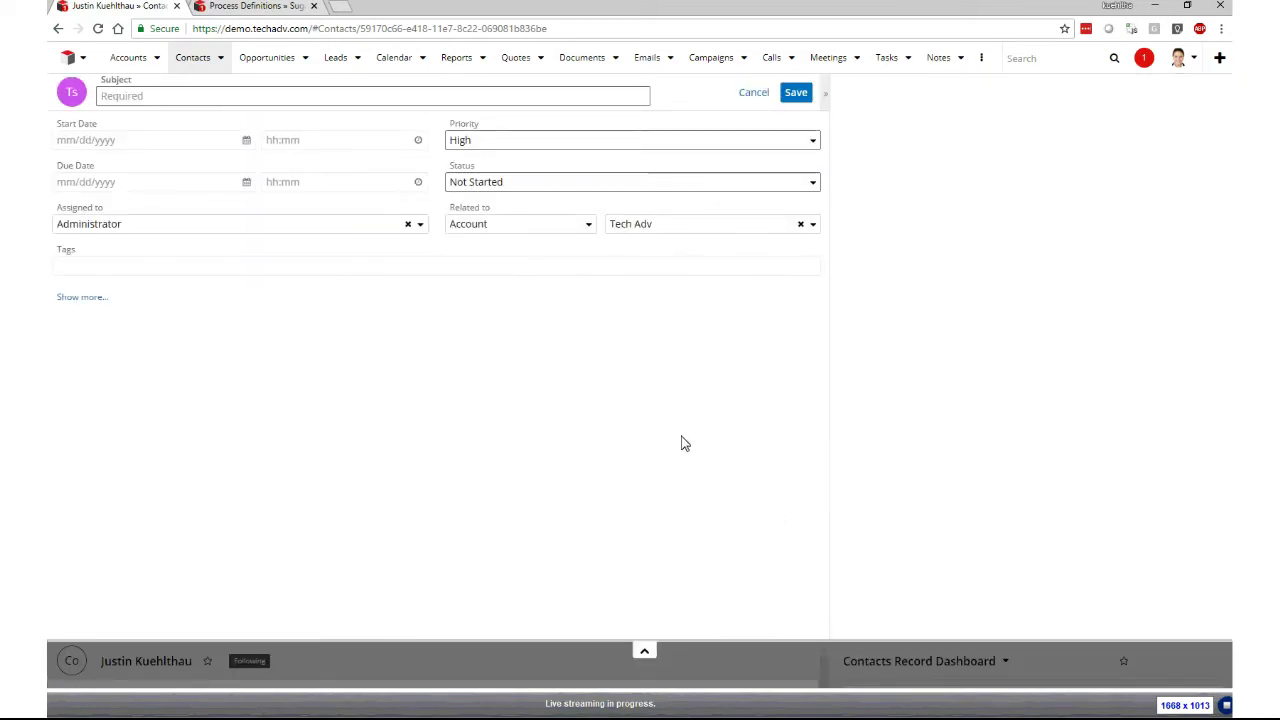
left_click(138, 98)
type("gfdasgds")
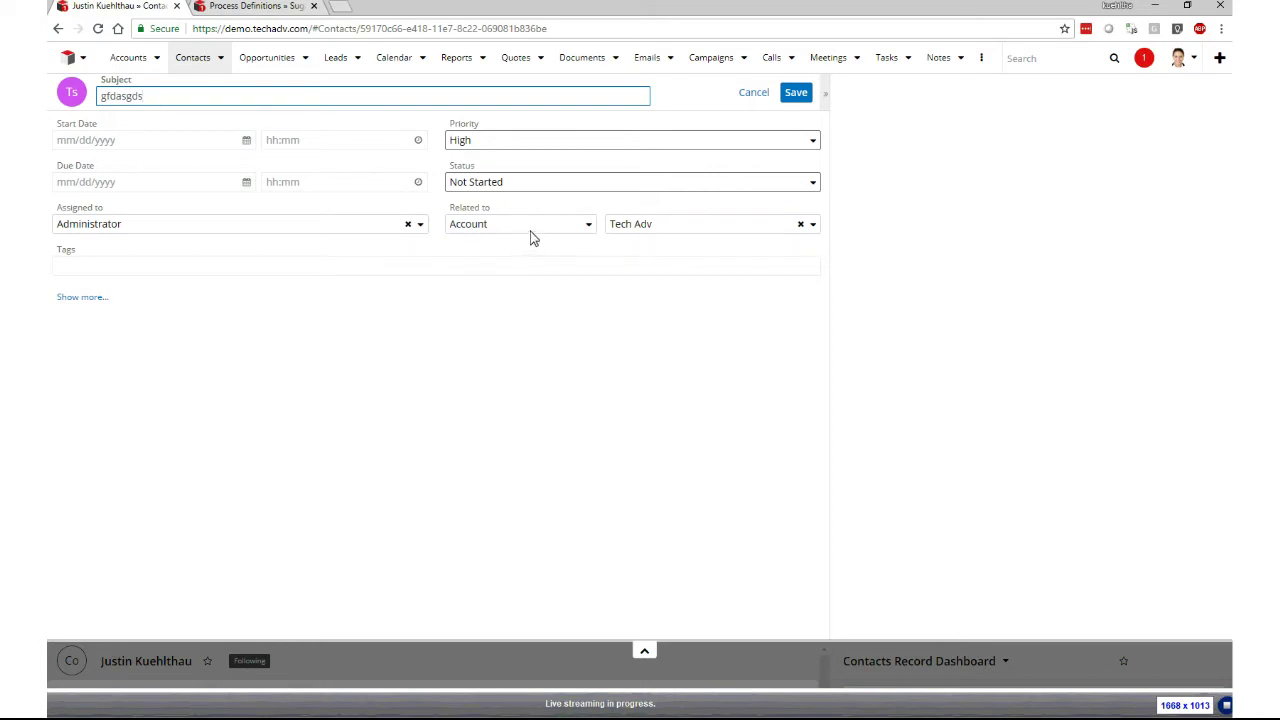
left_click(78, 298)
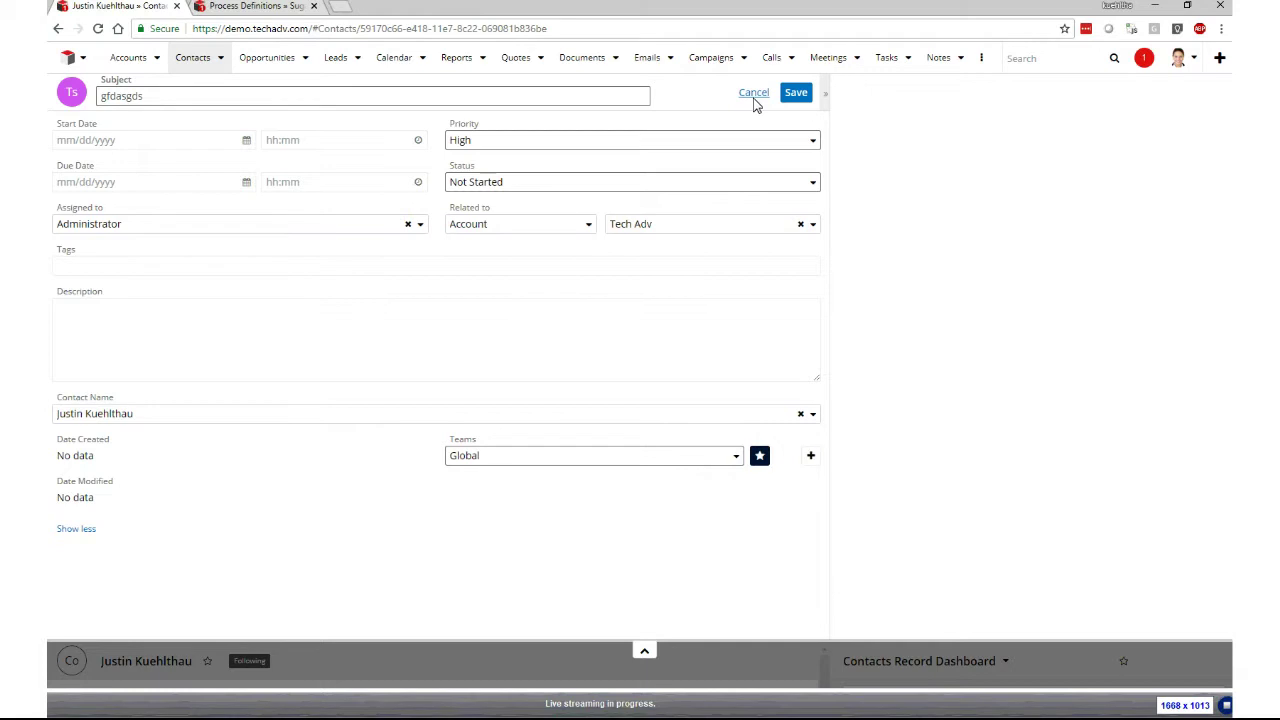
left_click(525, 186)
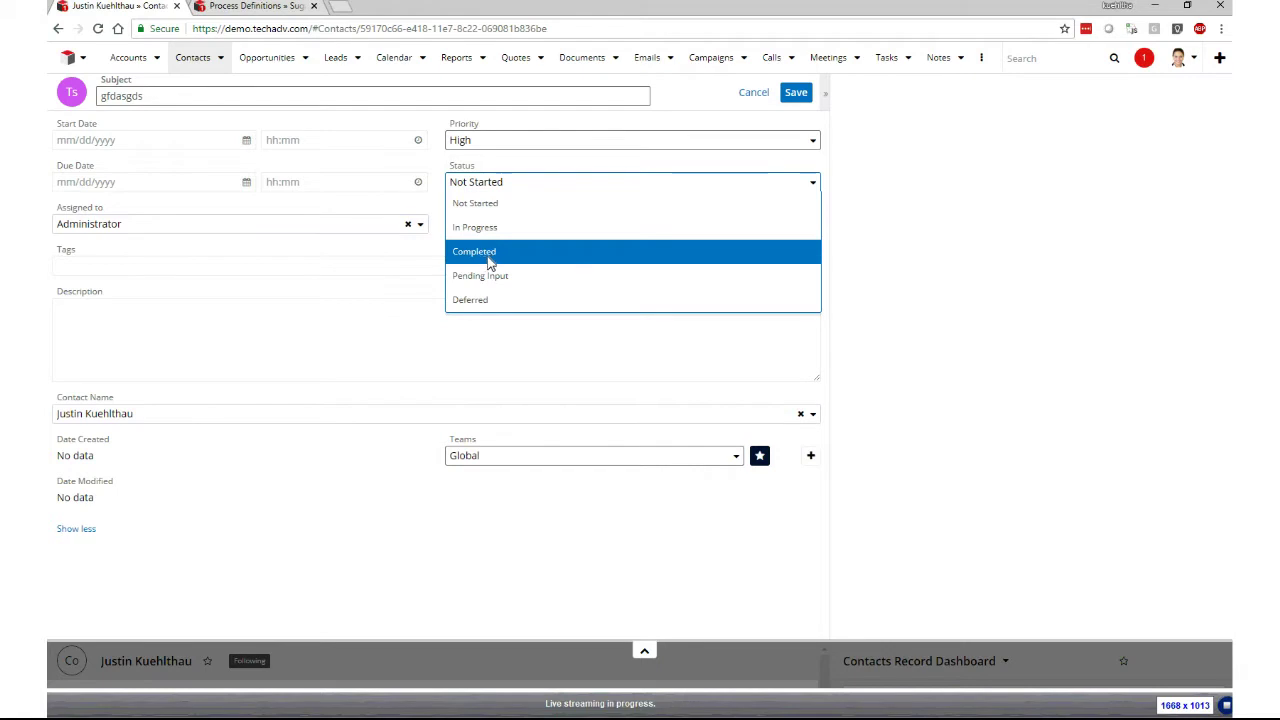
left_click(768, 100)
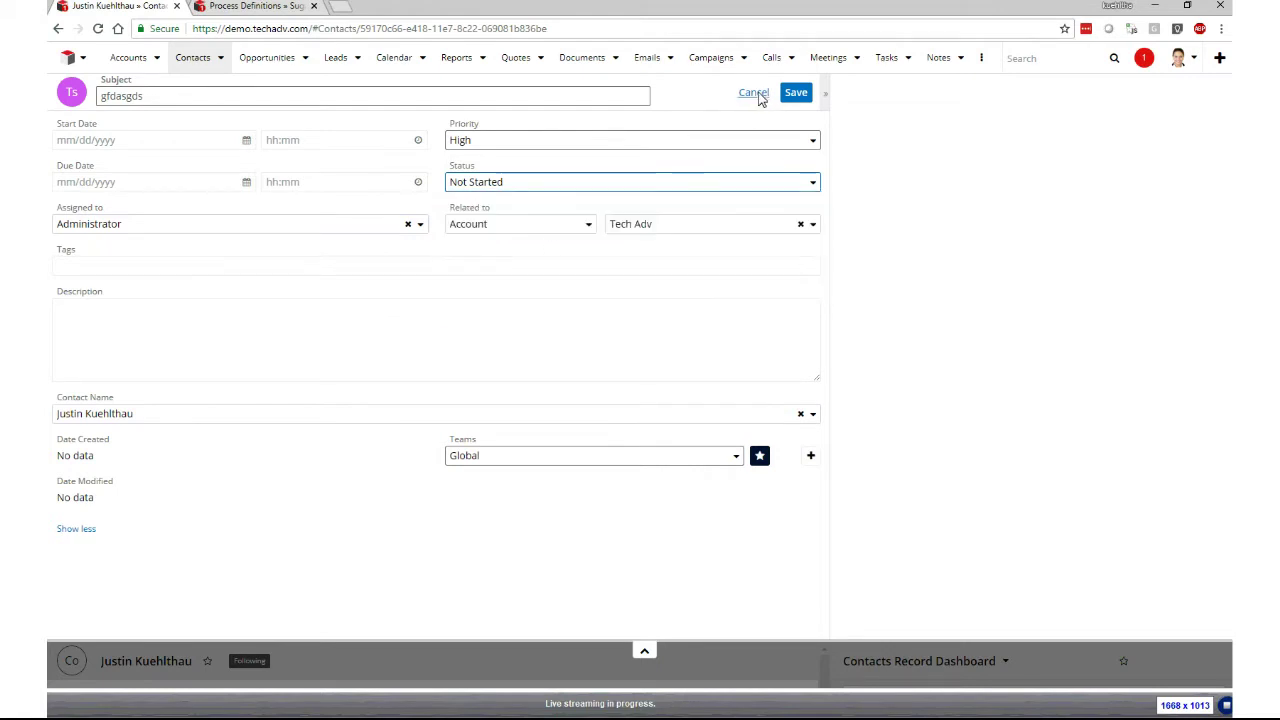
scroll(748, 105, "down", 3)
Start a new process definition named "Update parent last contact date on task completion".
left_click(260, 8)
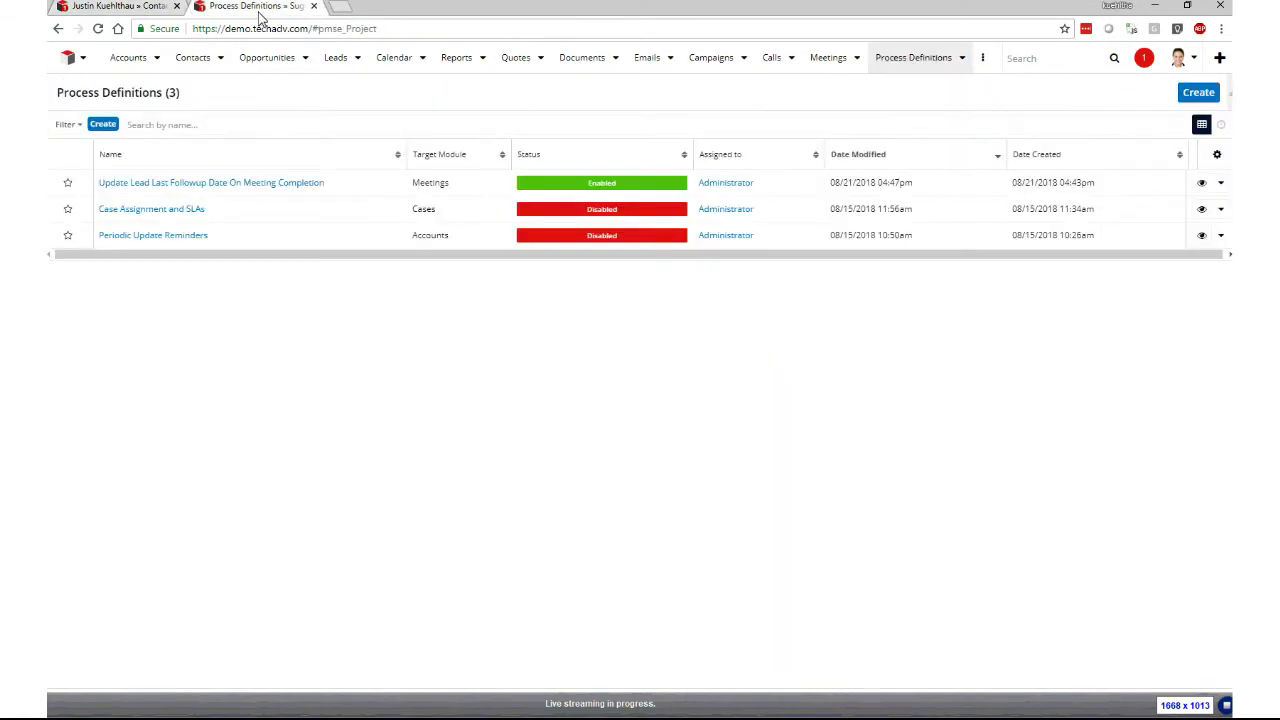
left_click(1197, 96)
left_click(174, 101)
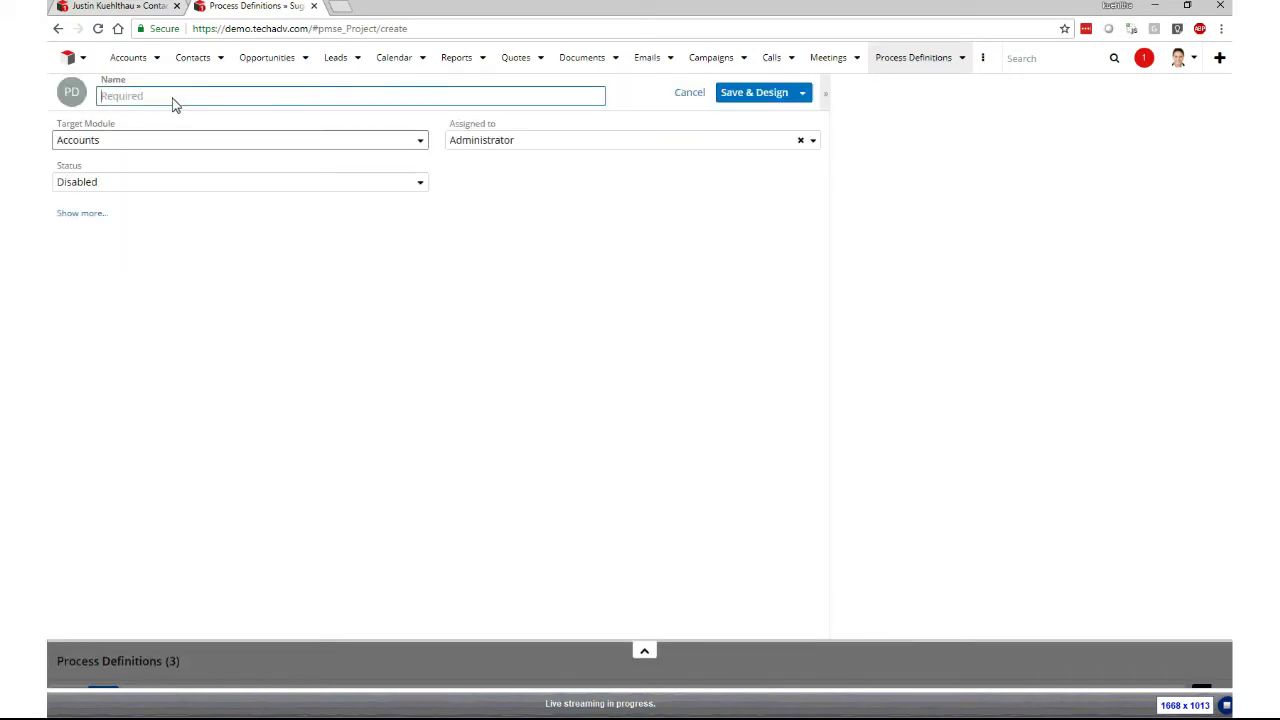
type("U")
type("mpletion")
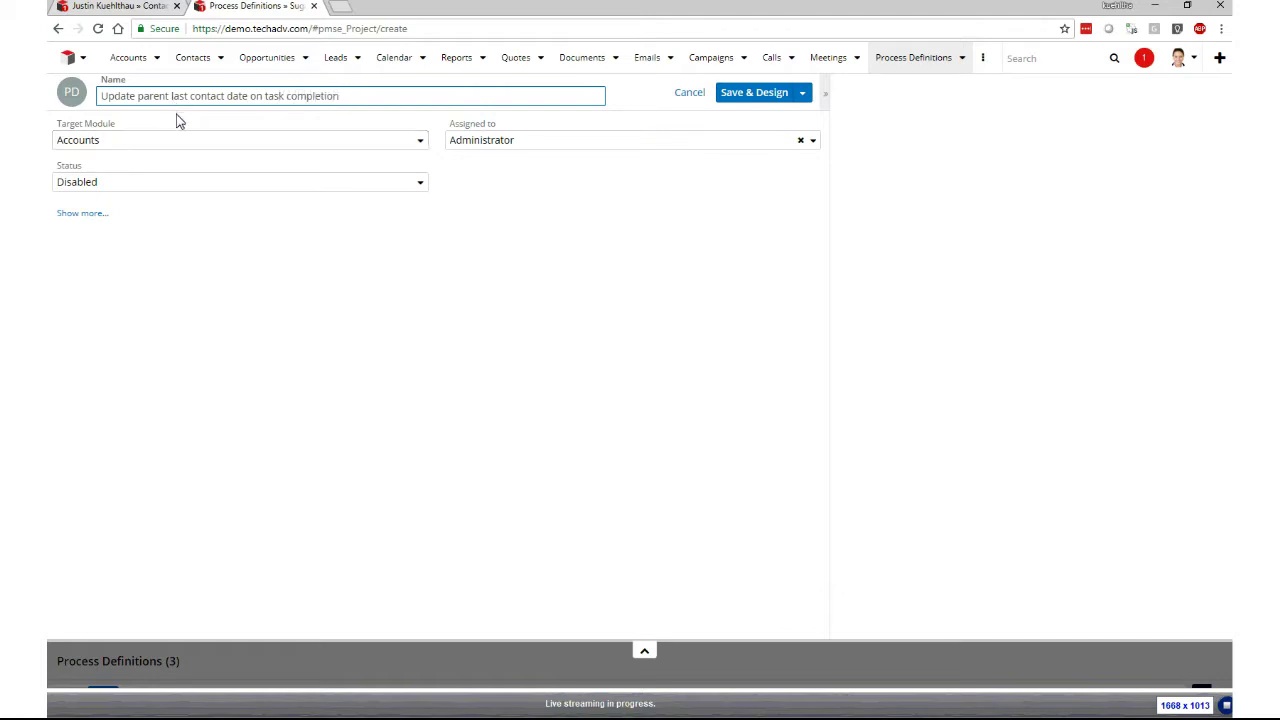
Set the process definition's target module to Tasks, then save it and open its design canvas.
left_click(165, 146)
left_click_drag(422, 205, 409, 303)
left_click(170, 284)
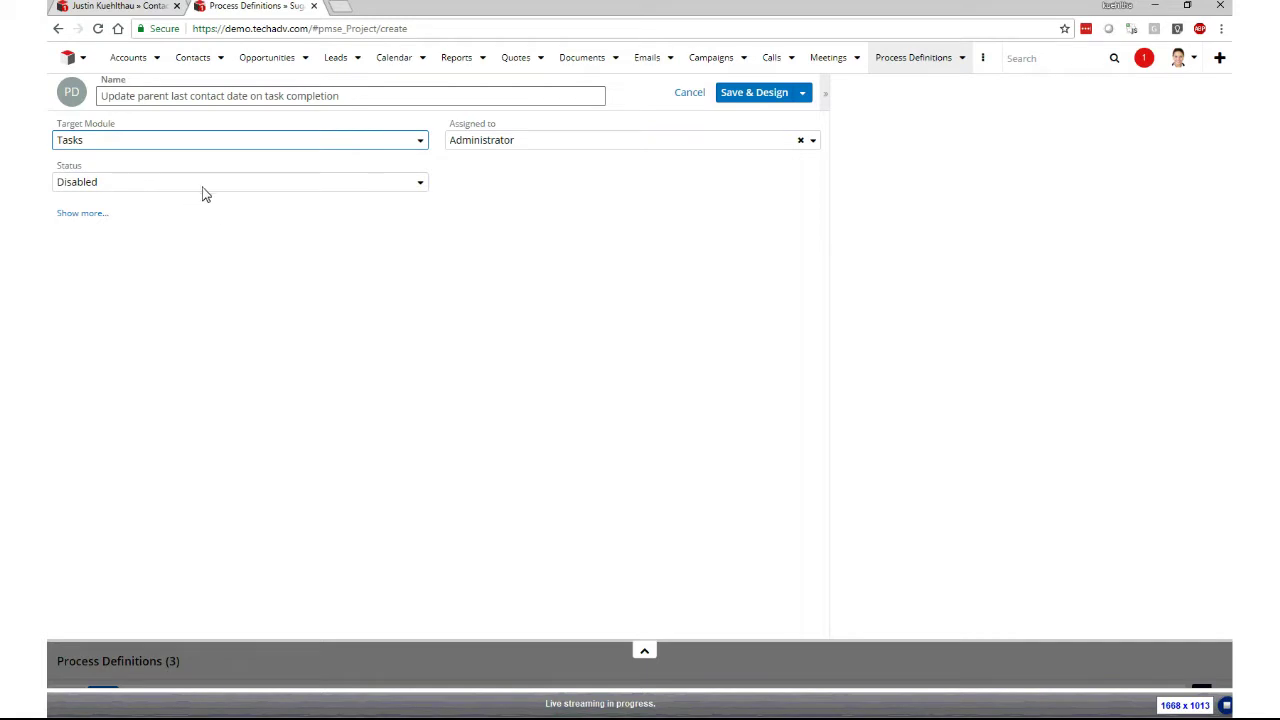
left_click(755, 102)
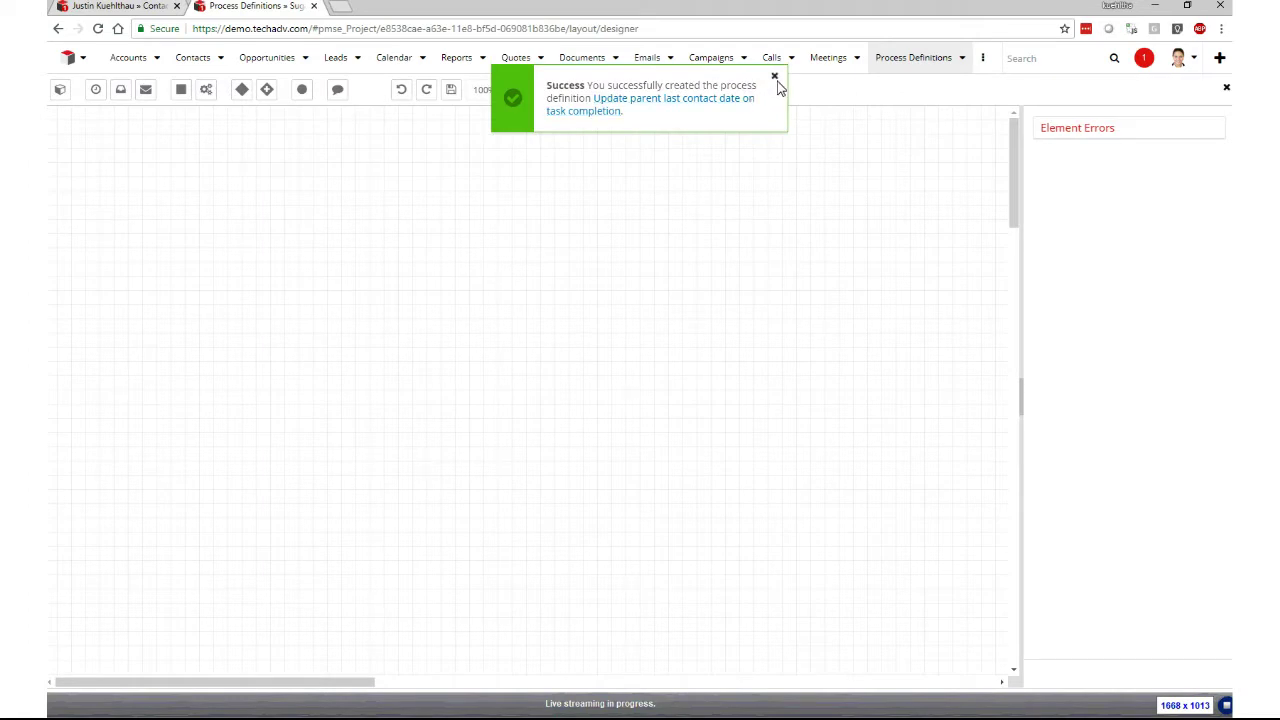
left_click(775, 78)
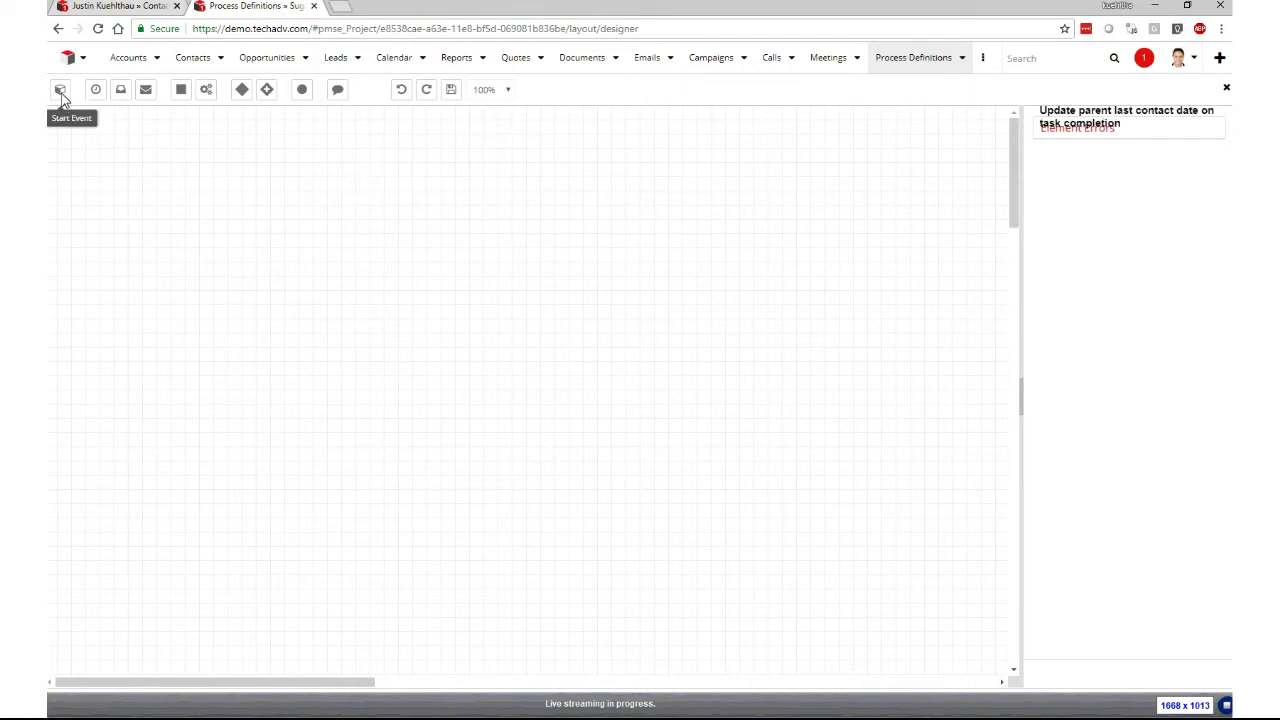
Place a start event near the canvas's upper-left corner and name it "New Completed Task Created".
left_click_drag(60, 92, 126, 196)
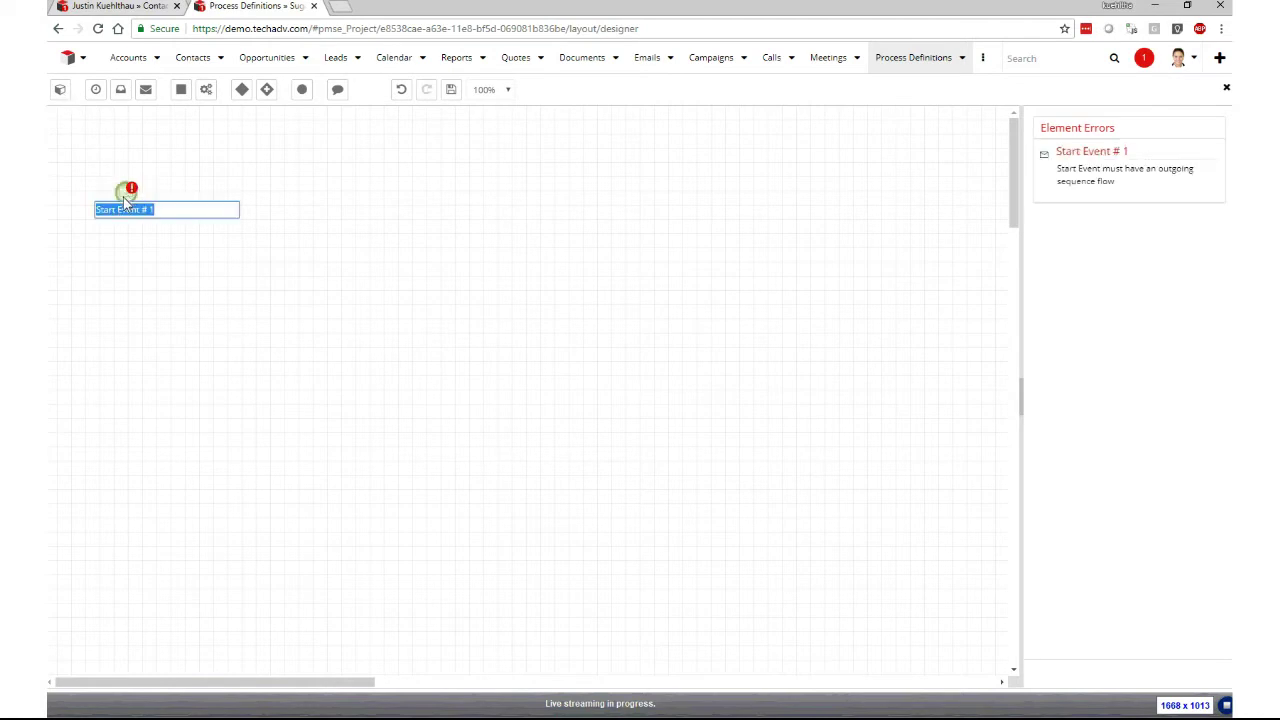
type("New Completed Task Created")
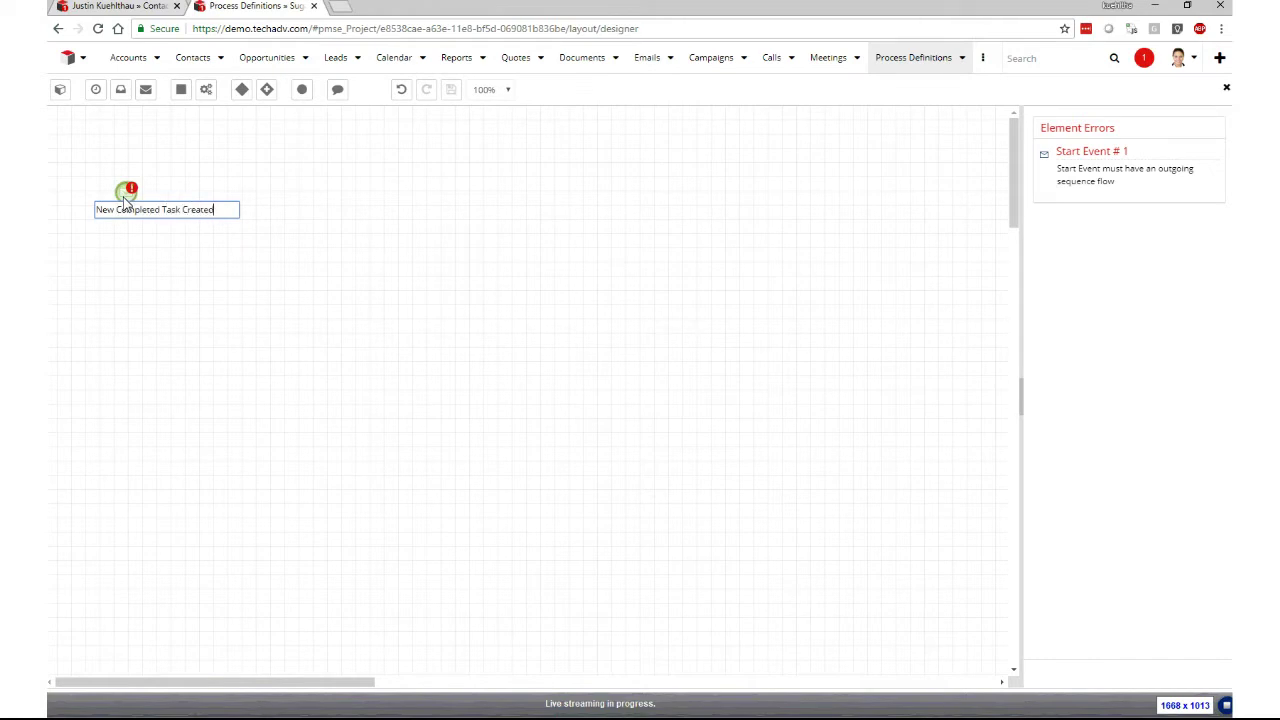
key("Return")
Set the New Completed Task Created event to apply to New Records Only.
right_click(126, 203)
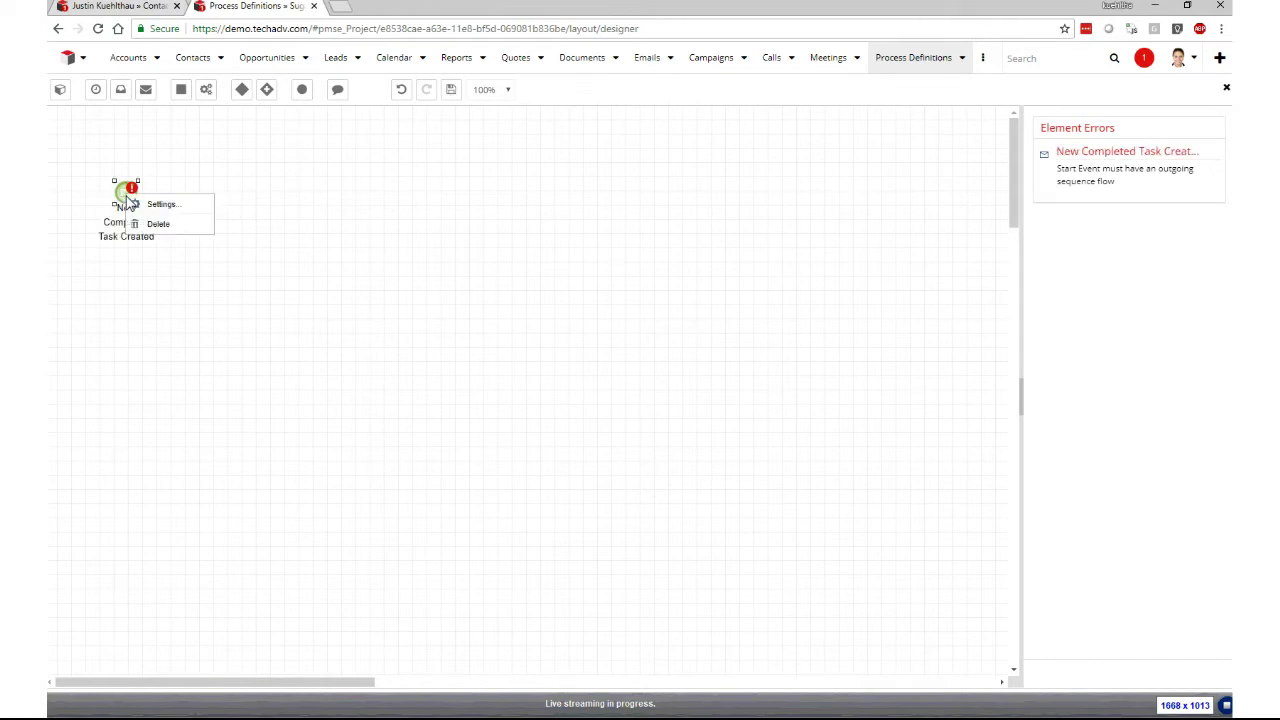
left_click(162, 204)
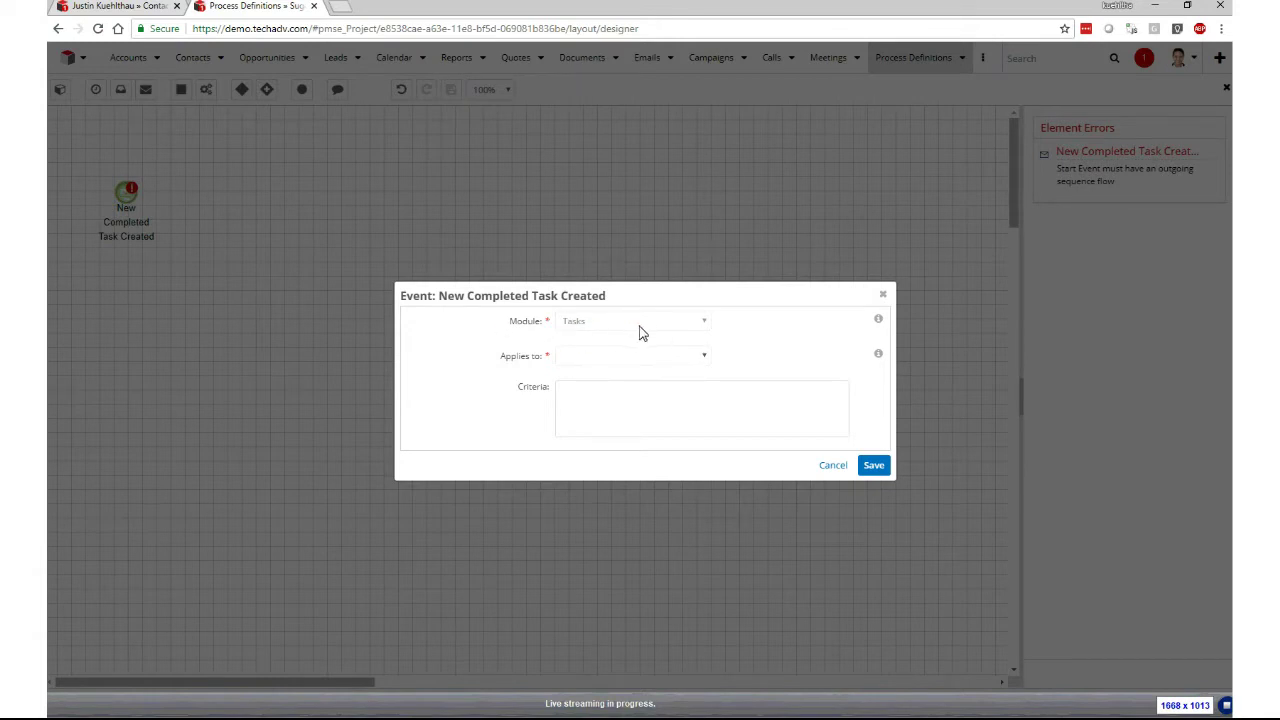
left_click(697, 363)
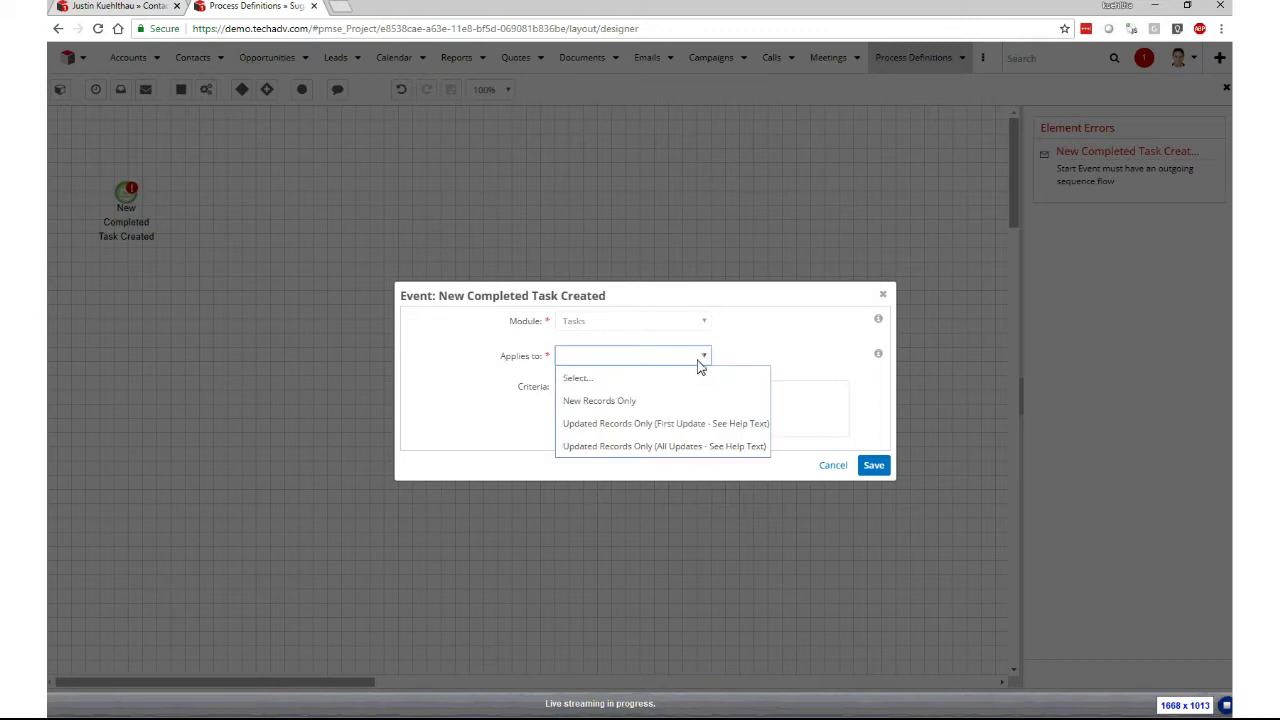
left_click(636, 403)
Add a module field criterion to the New Completed Task Created event requiring Tasks Status is equal to Completed, and save the event settings.
left_click(590, 412)
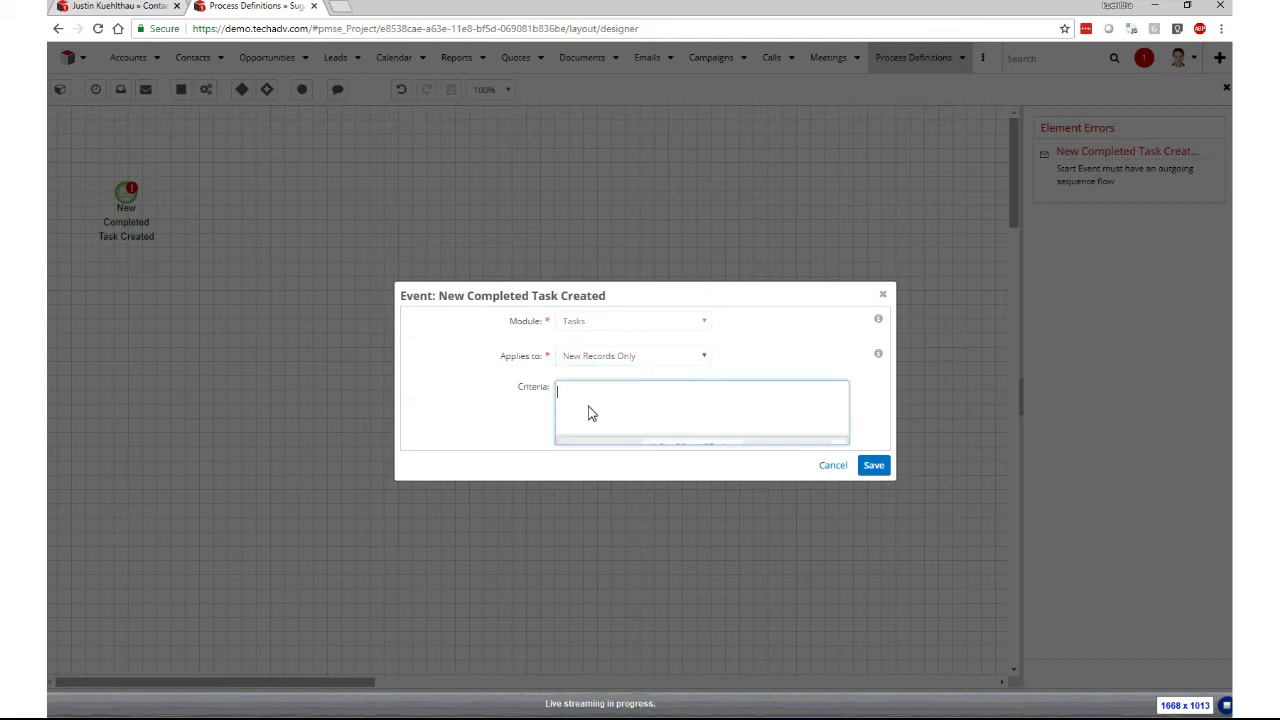
left_click(586, 471)
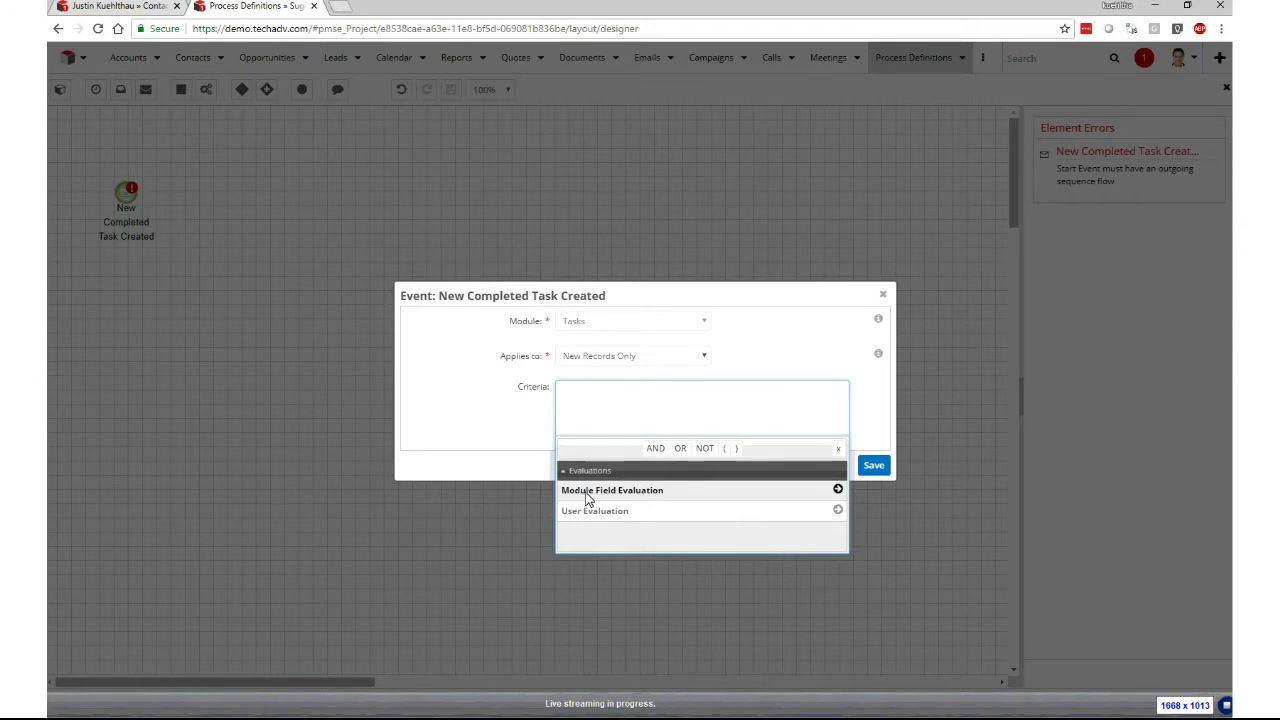
left_click(588, 494)
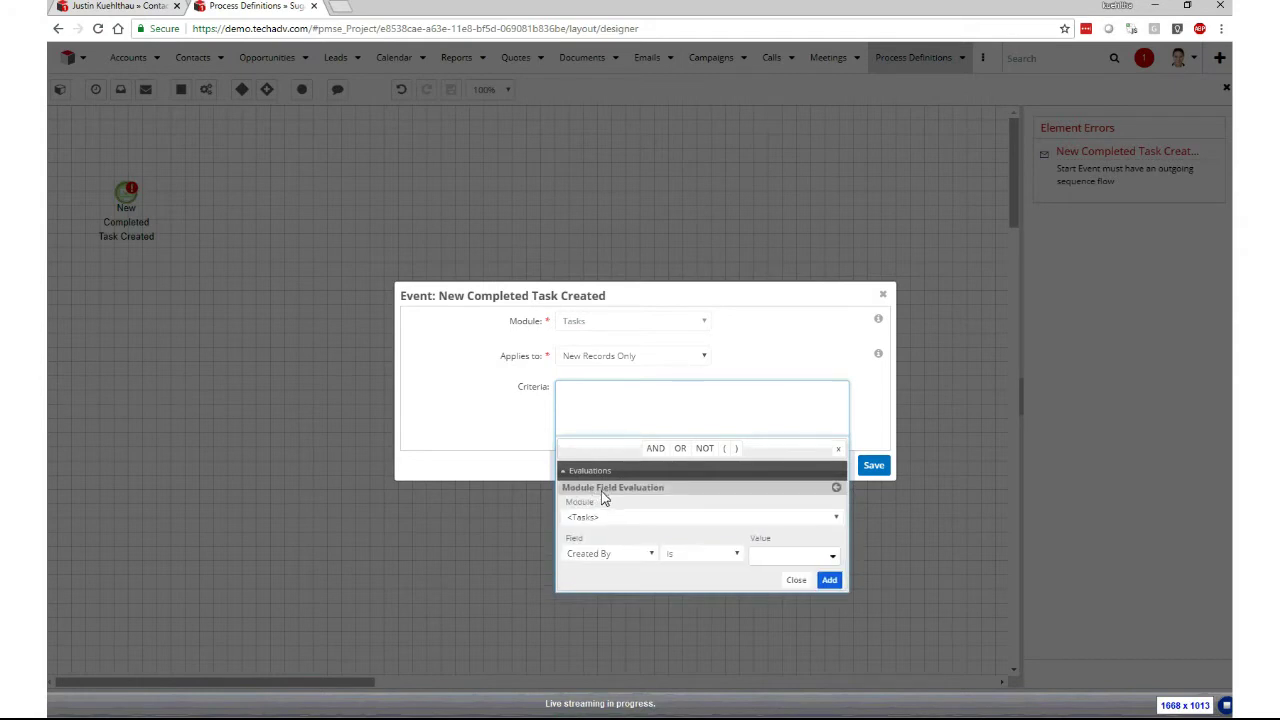
left_click(595, 562)
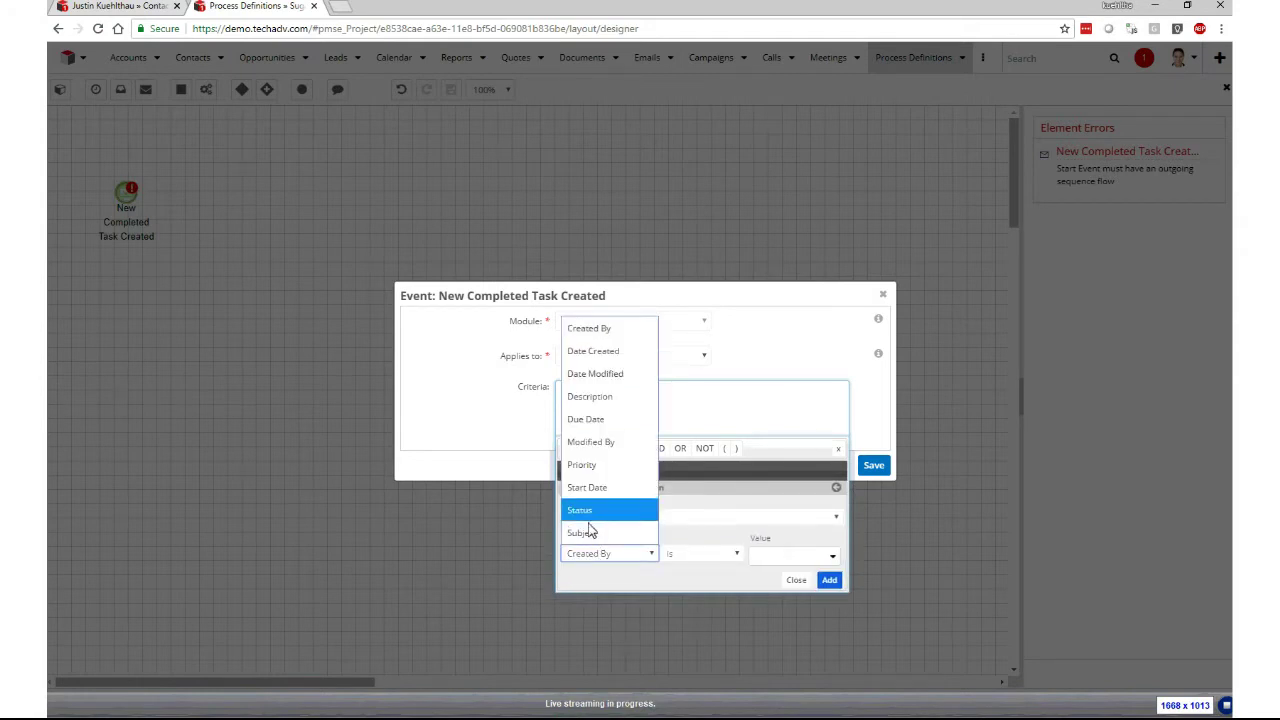
left_click(590, 512)
left_click(793, 553)
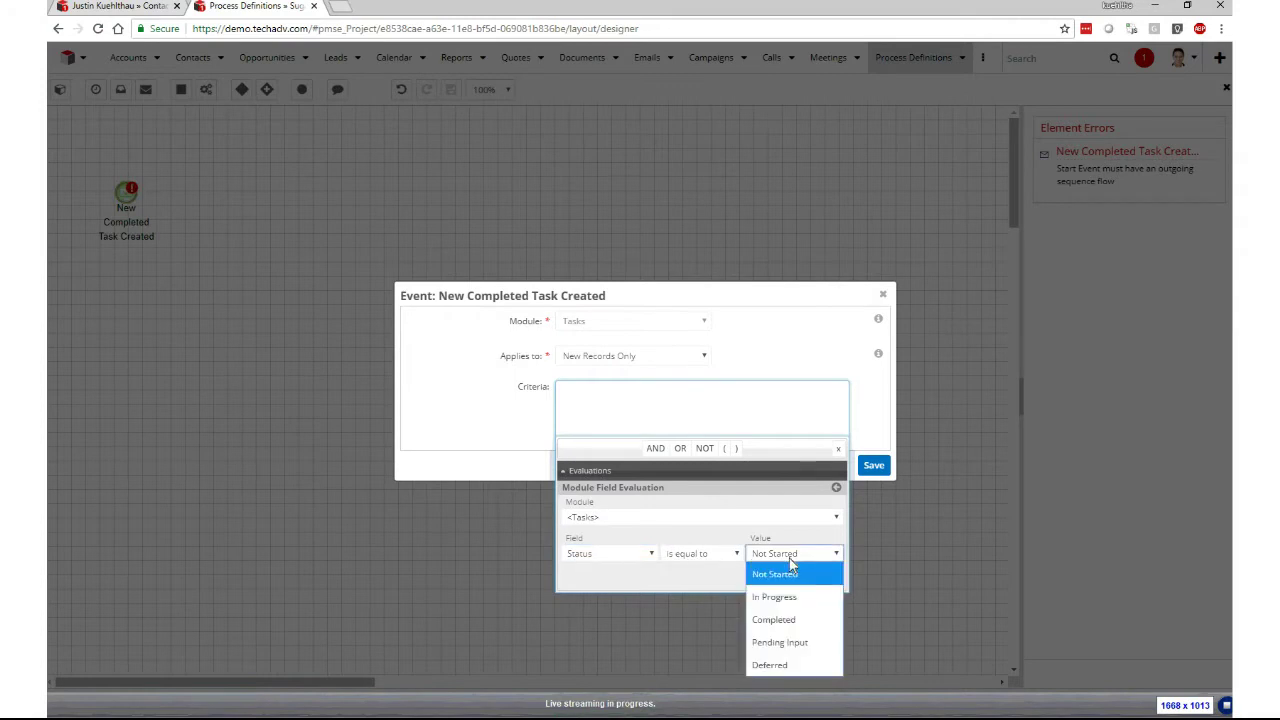
left_click(780, 618)
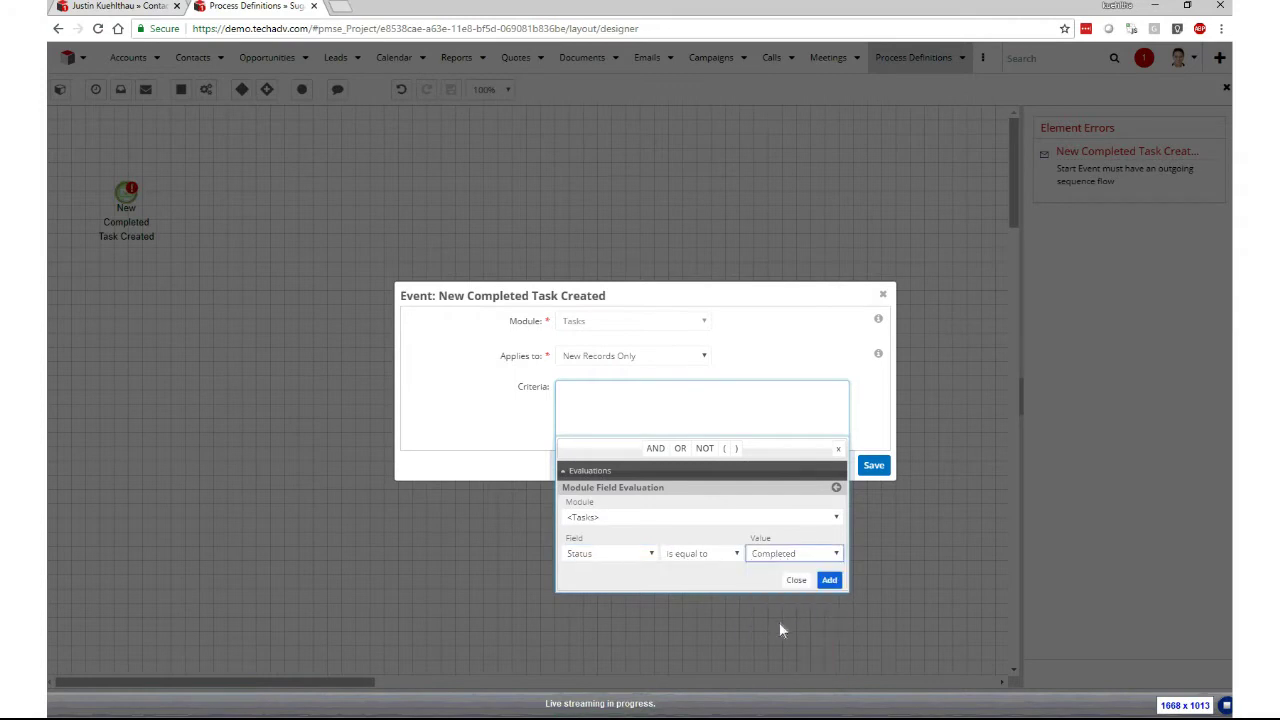
left_click(831, 584)
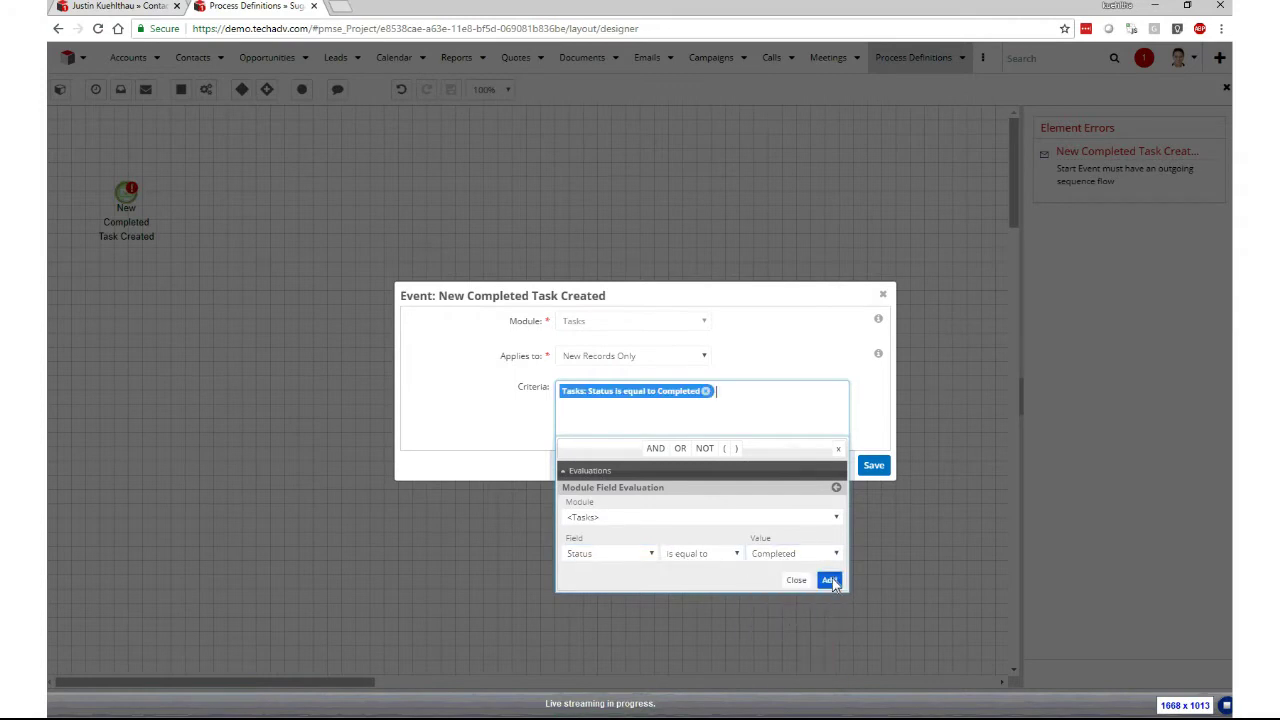
left_click(746, 433)
left_click(684, 398)
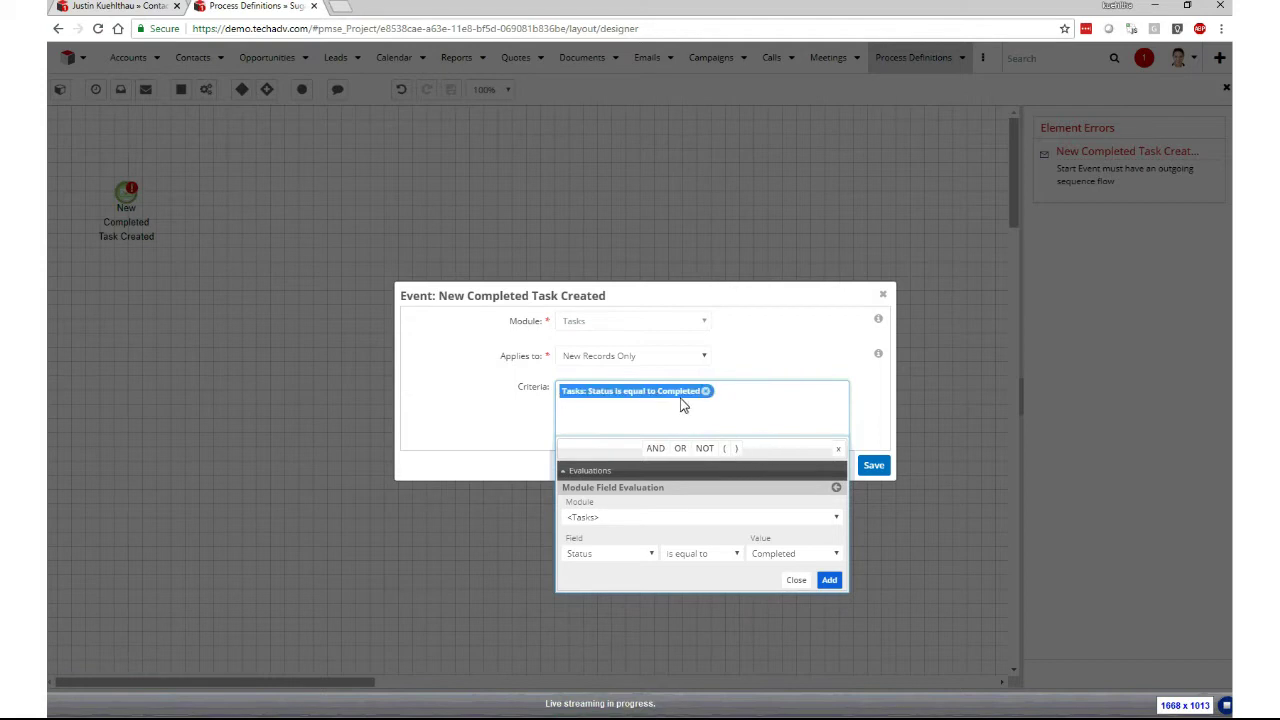
left_click(850, 368)
left_click(873, 468)
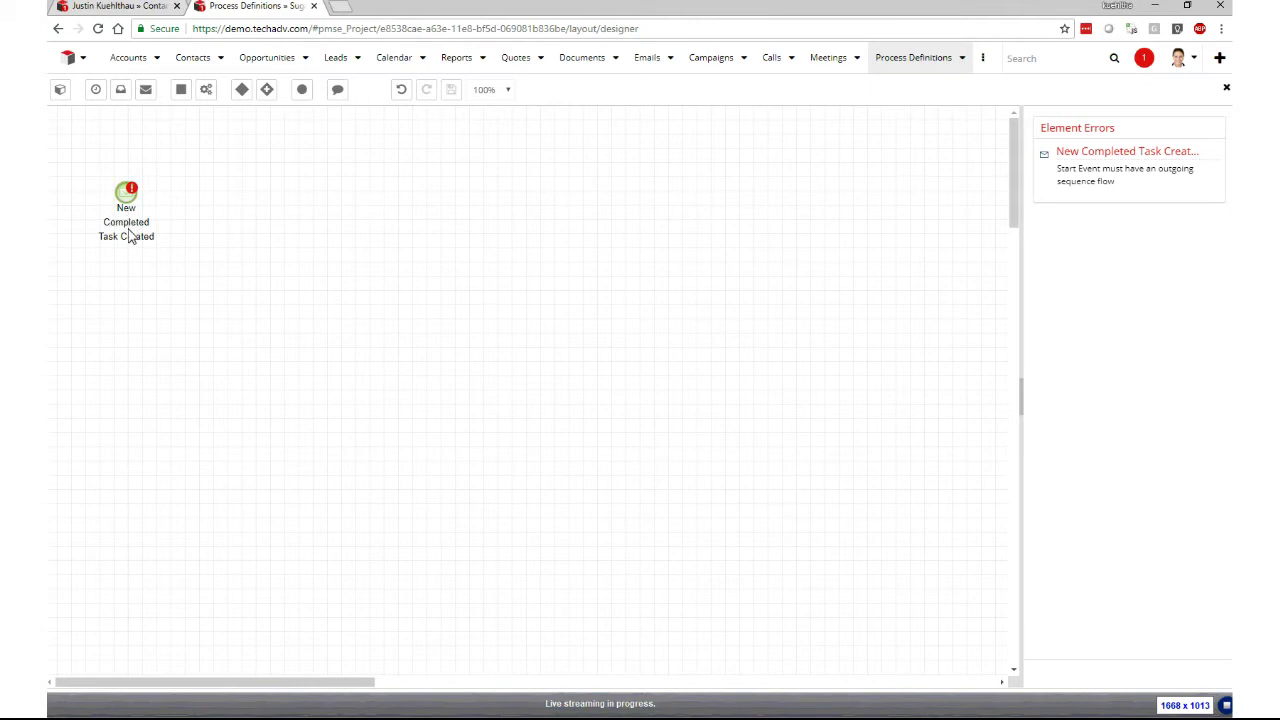
Place a second start event below the first one and name it "Task Updated To Comleted".
left_click_drag(60, 89, 120, 312)
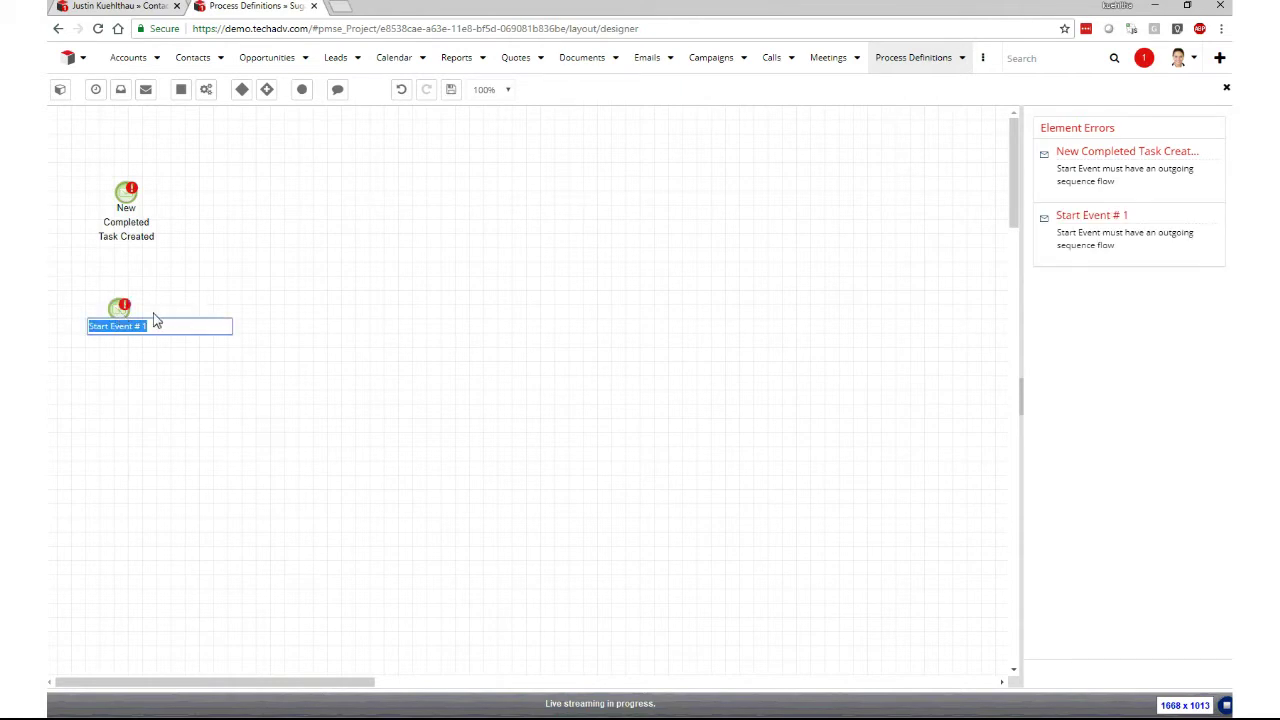
type("Task Updated To Comleted")
key("Return")
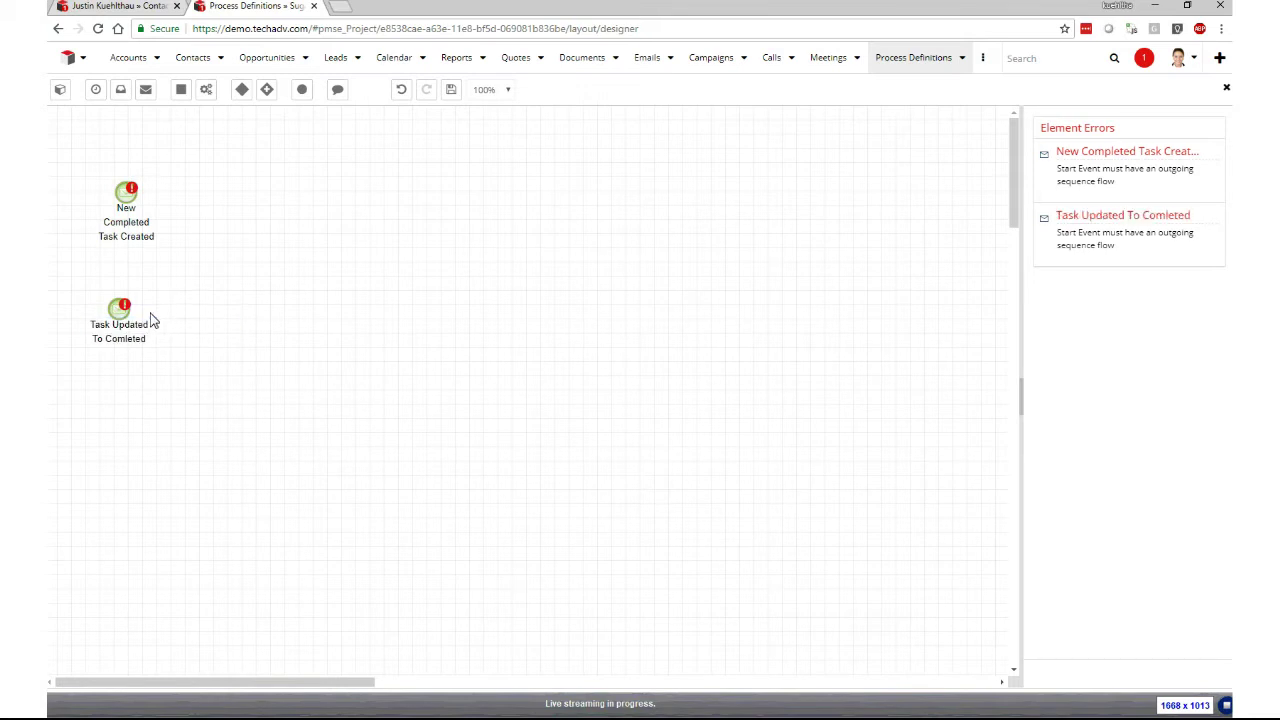
Set the Task Updated To Comleted event to apply to Updated Records Only (First Update) and read the help on the apply options.
right_click(126, 313)
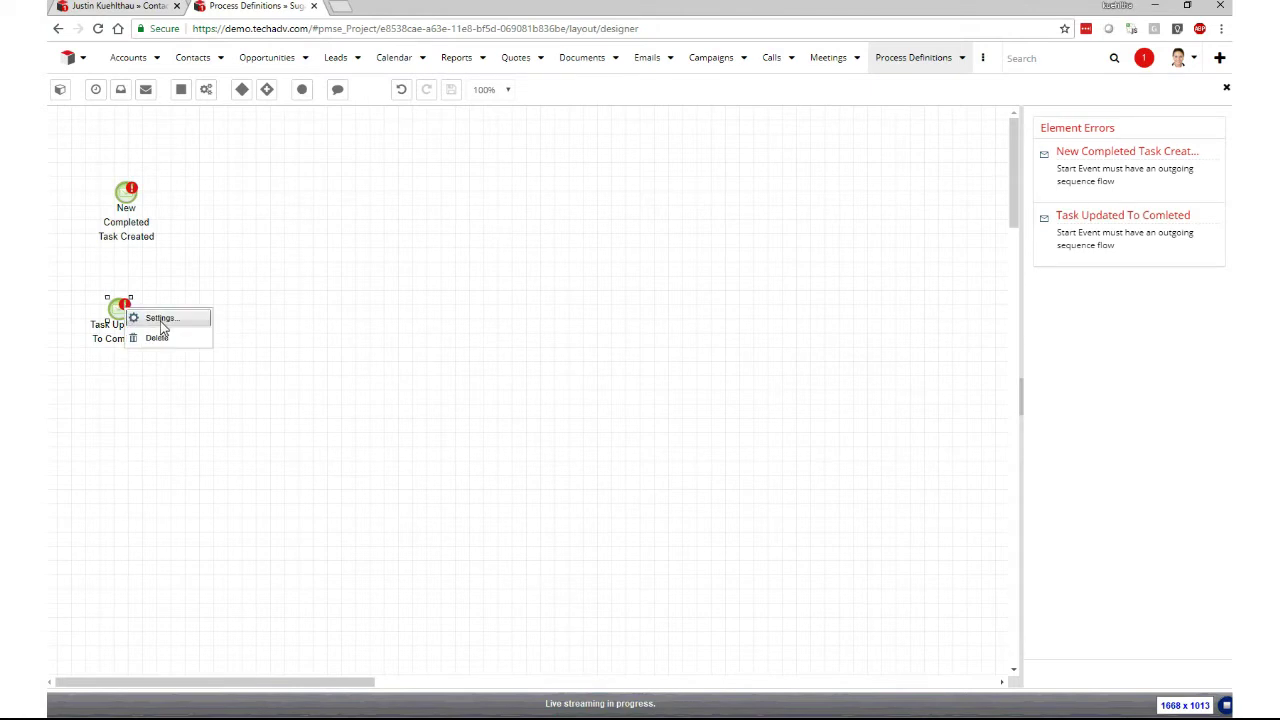
left_click(160, 318)
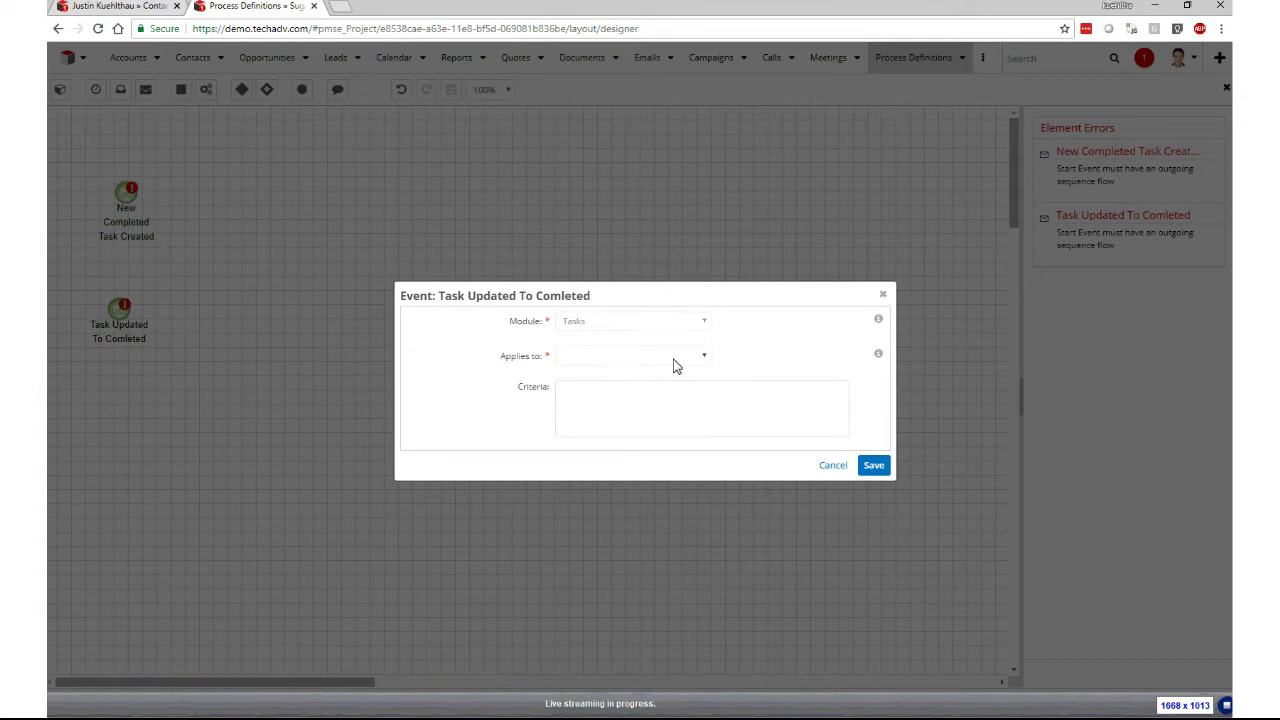
left_click(703, 364)
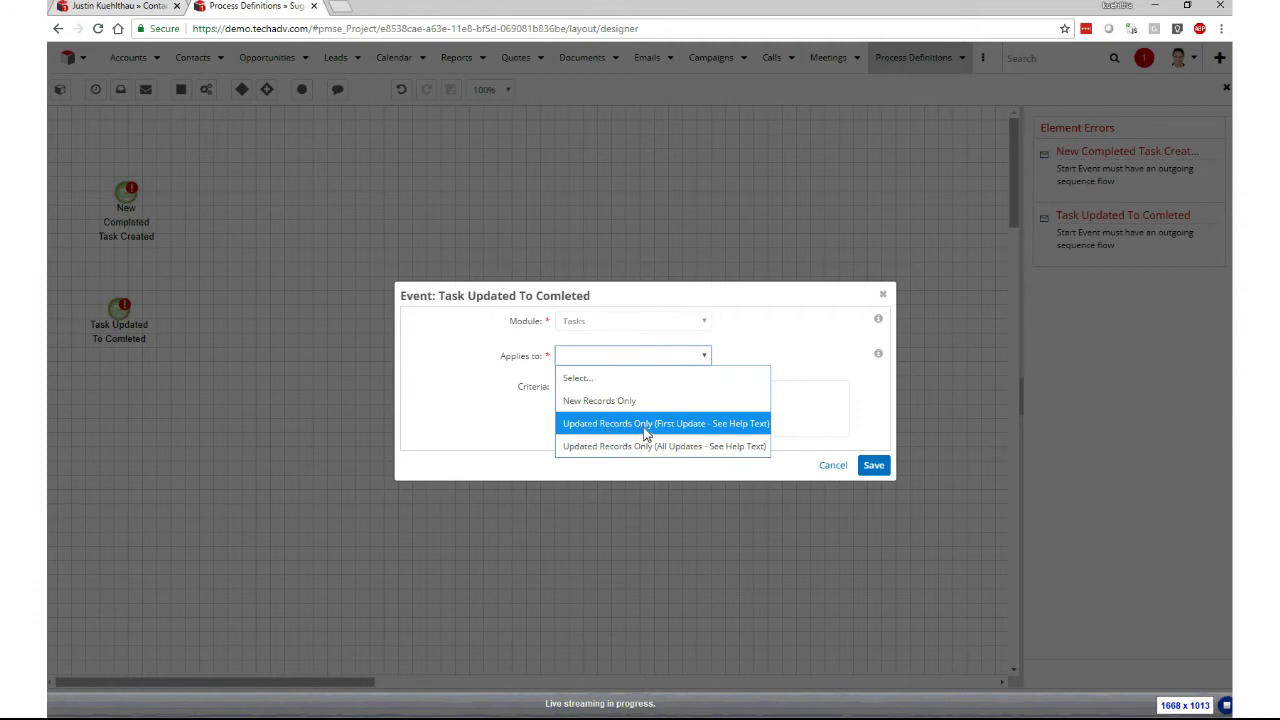
left_click(720, 430)
mouse_move(879, 360)
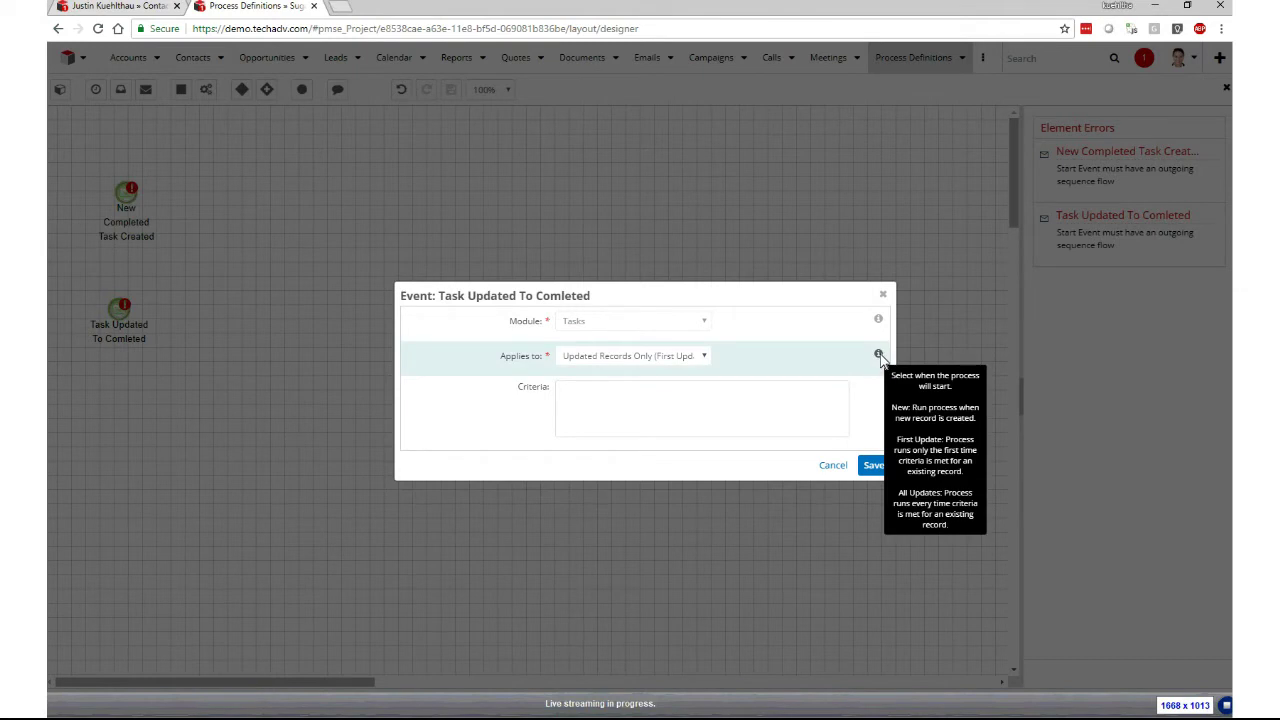
Add a module field criterion to the Task Updated To Comleted event requiring Tasks Status is equal to Completed, and save the event settings.
left_click(607, 420)
left_click(595, 469)
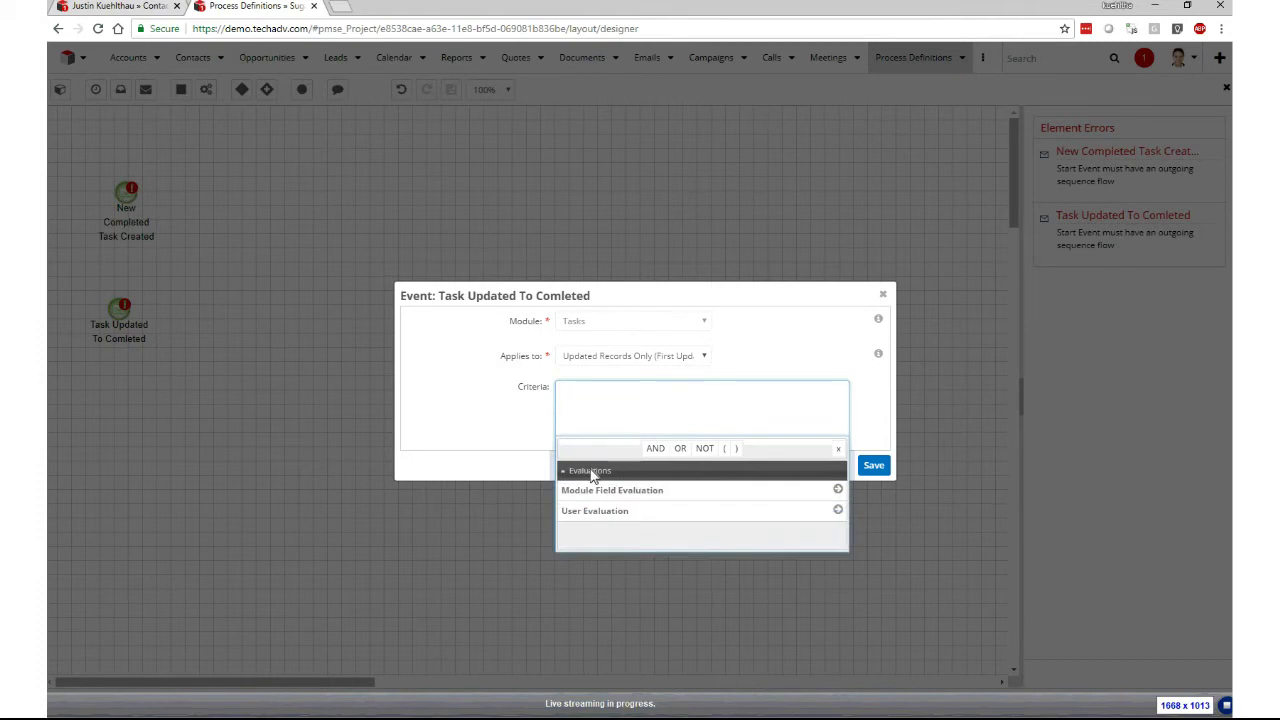
left_click(595, 491)
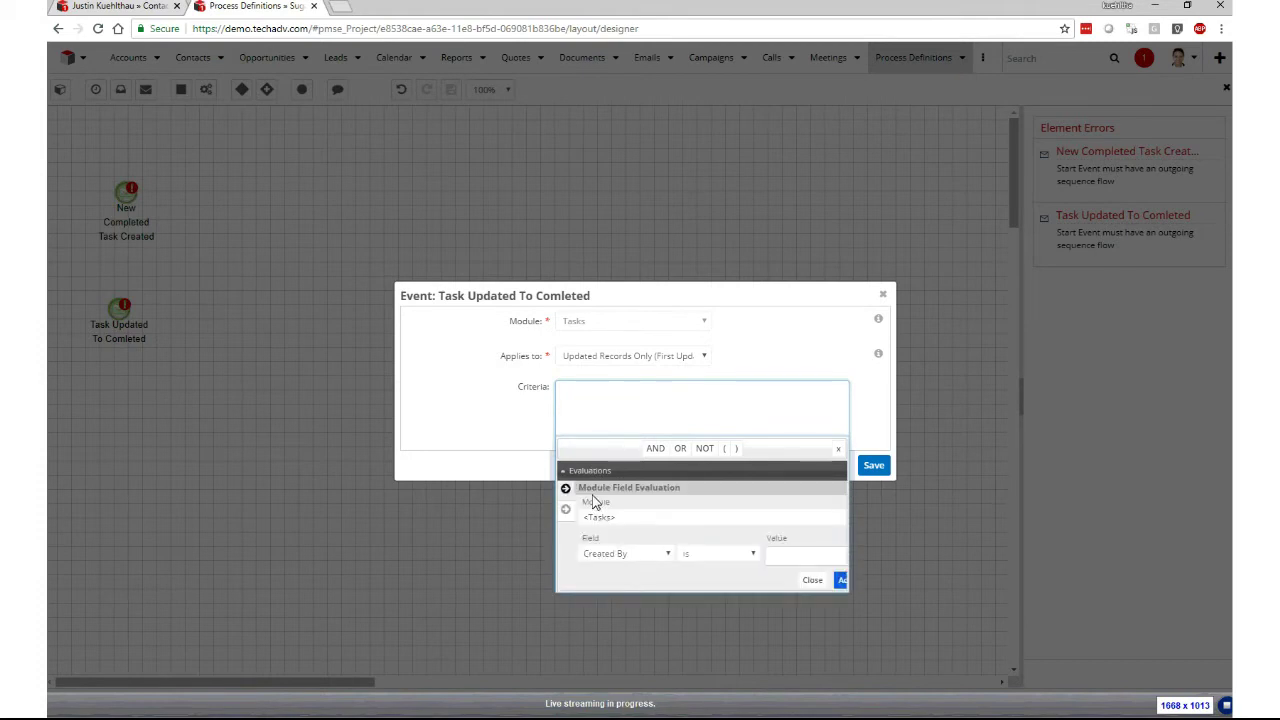
left_click(605, 553)
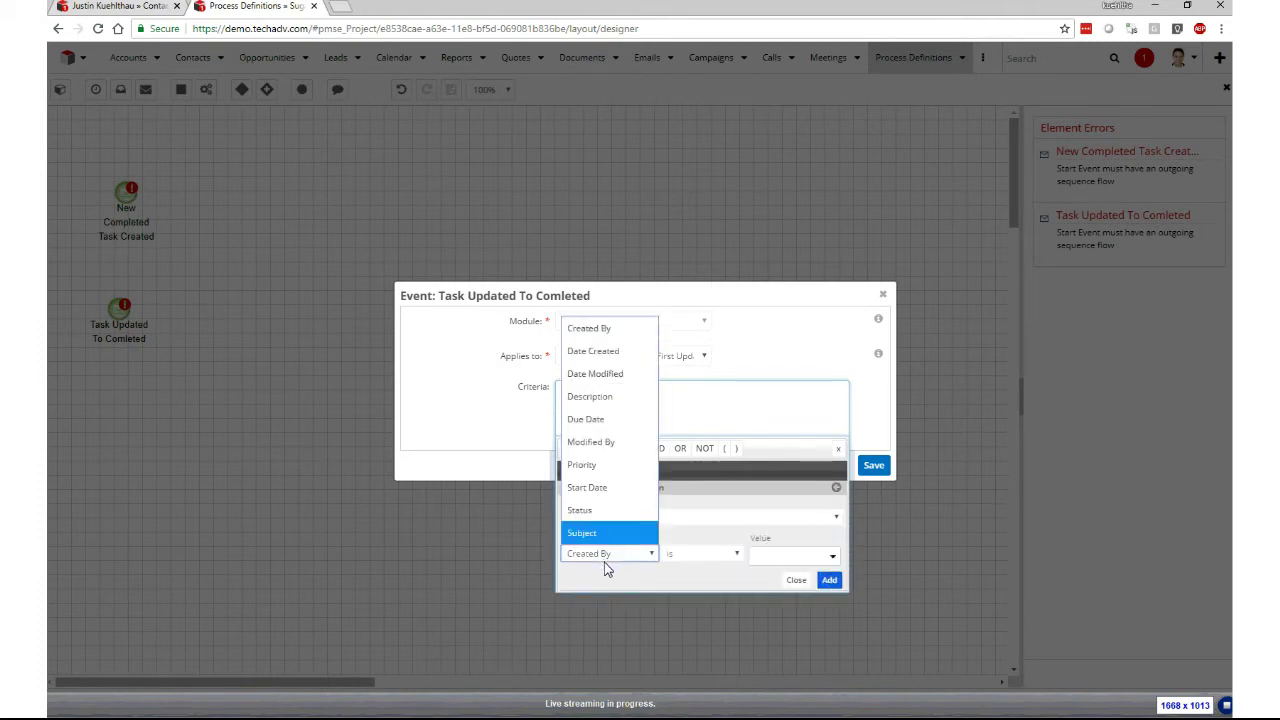
left_click(590, 510)
left_click(785, 555)
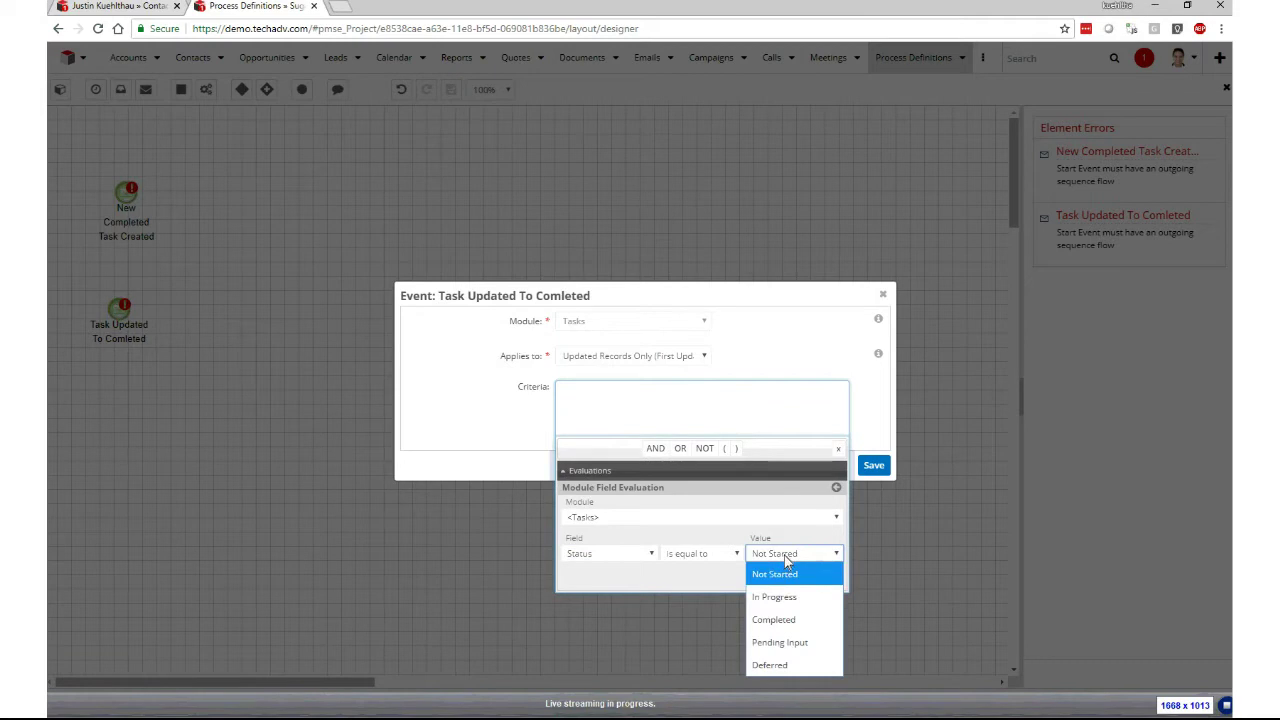
left_click(776, 621)
left_click(830, 581)
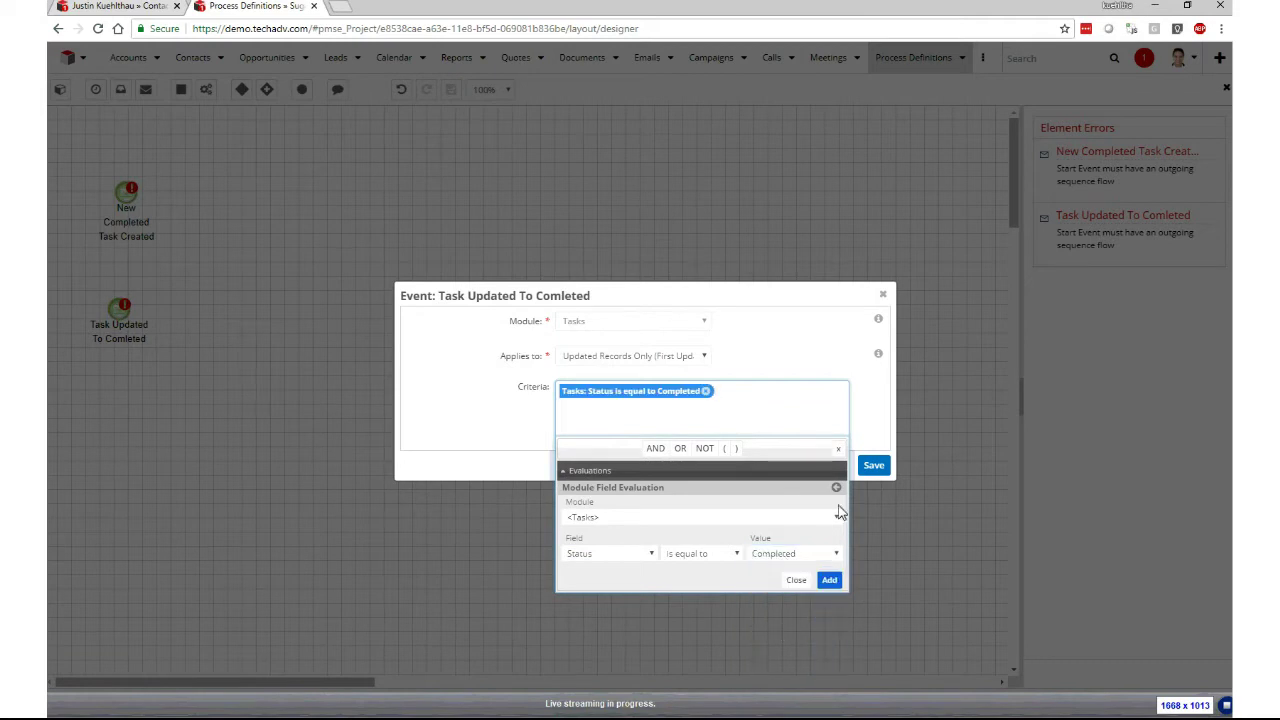
left_click(808, 349)
left_click(873, 466)
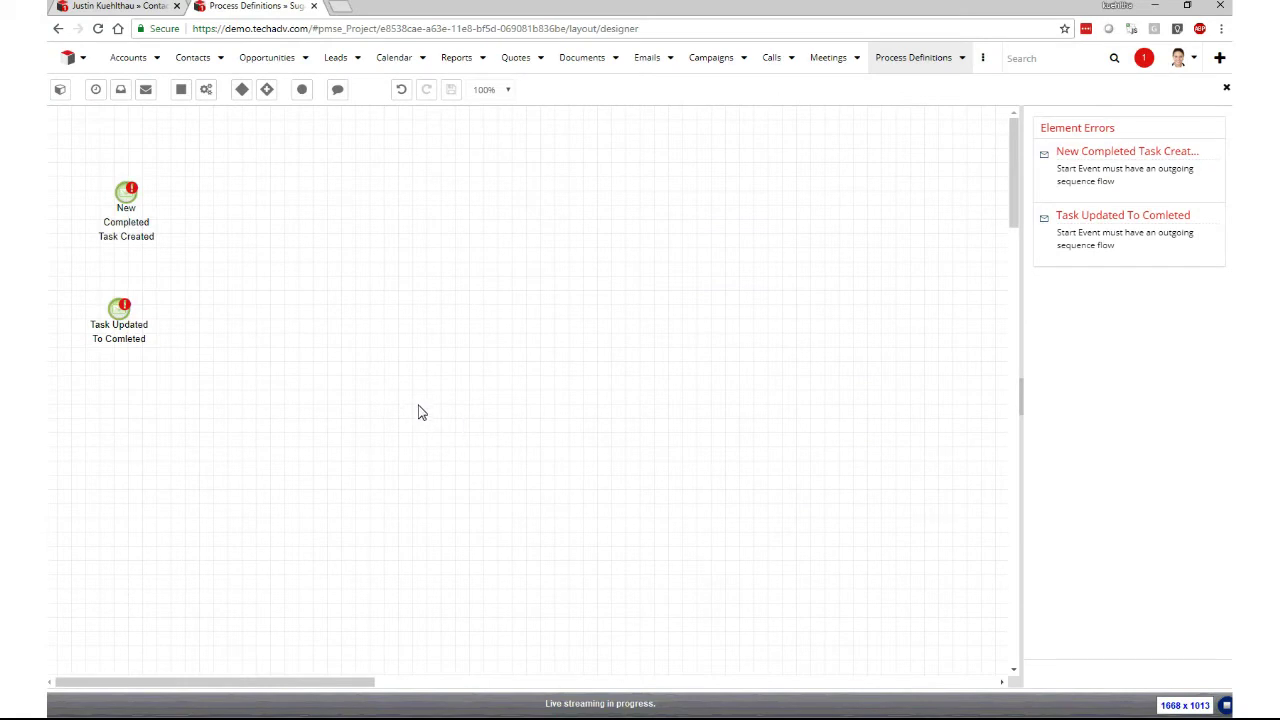
Place an action between and beside the two start events, name it "Update Parent Lead", and set its action type to Change Field.
left_click_drag(207, 92, 294, 258)
type("Update Parent Lea")
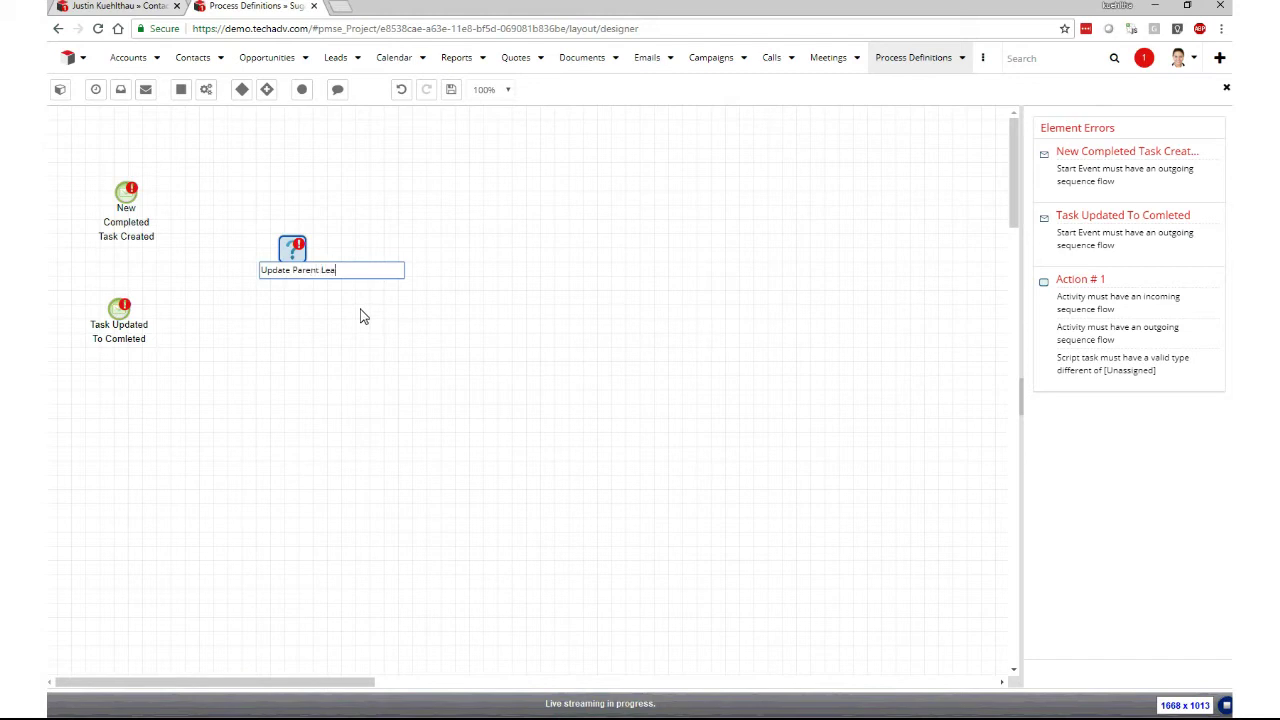
key("Return")
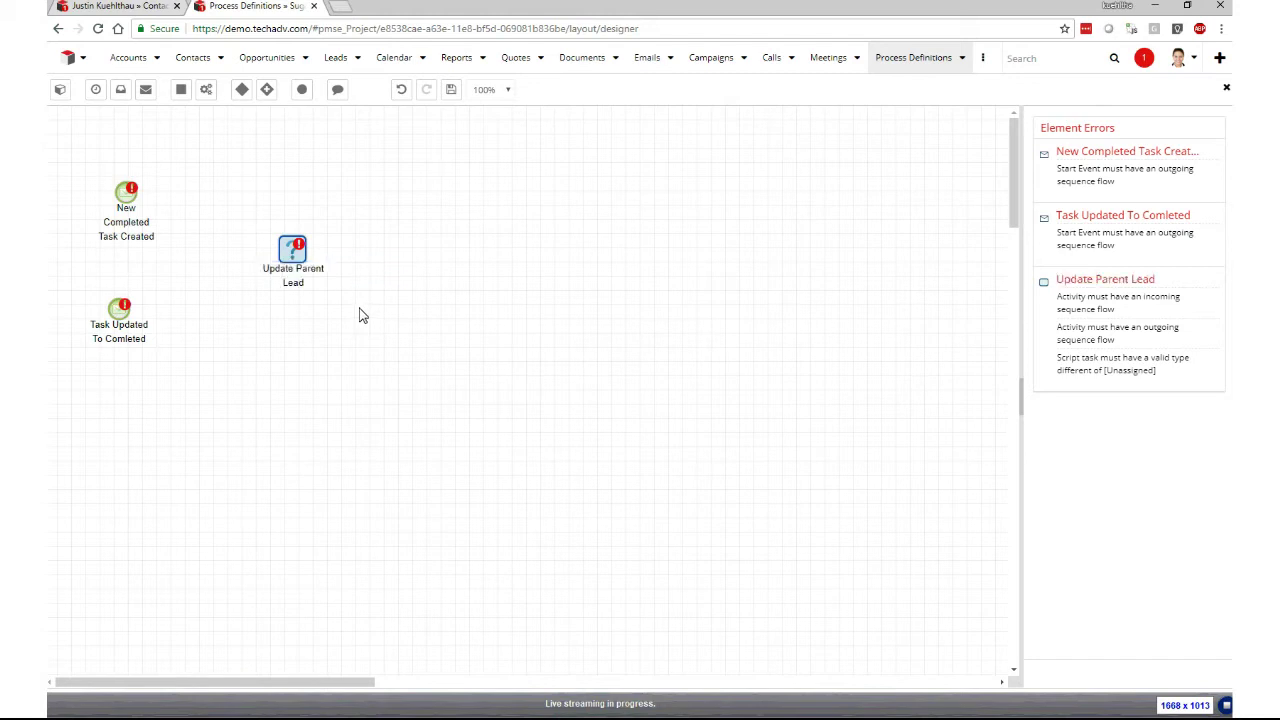
right_click(295, 258)
mouse_move(300, 272)
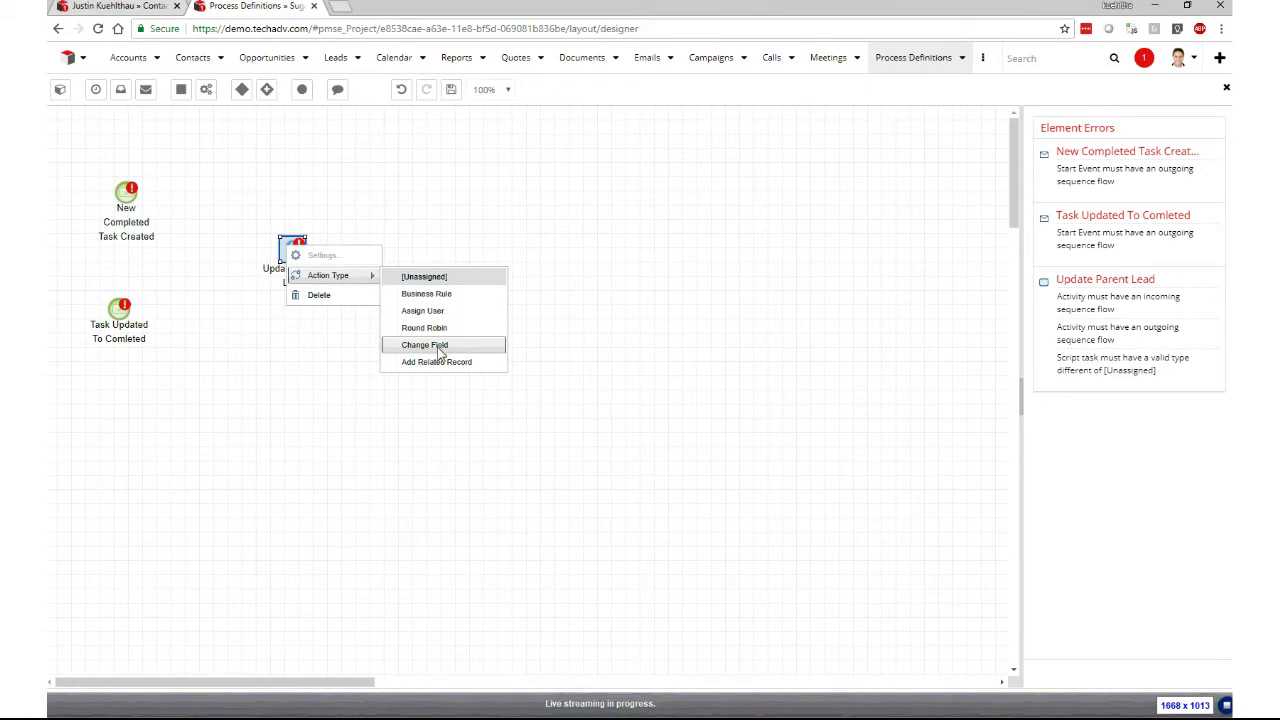
left_click(440, 346)
In the Update Parent Lead action's settings, set the module to Leads (Leads: leads).
right_click(293, 250)
left_click(352, 266)
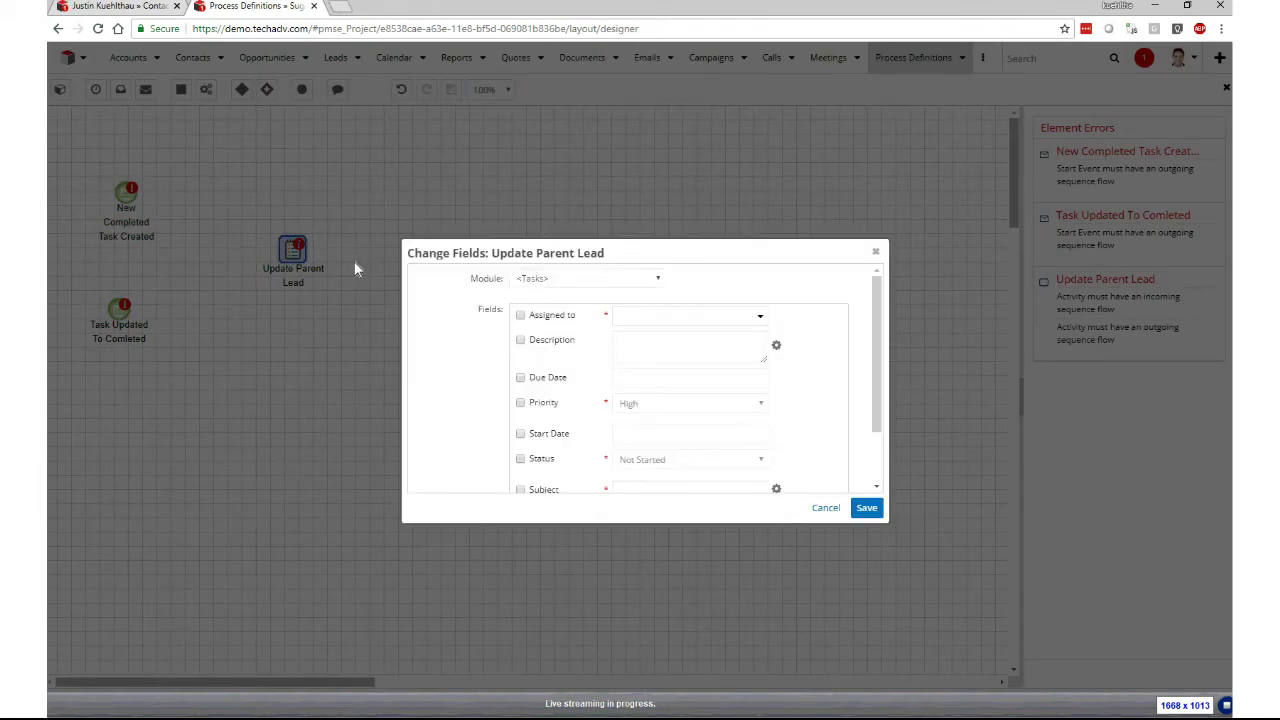
left_click_drag(878, 327, 889, 376)
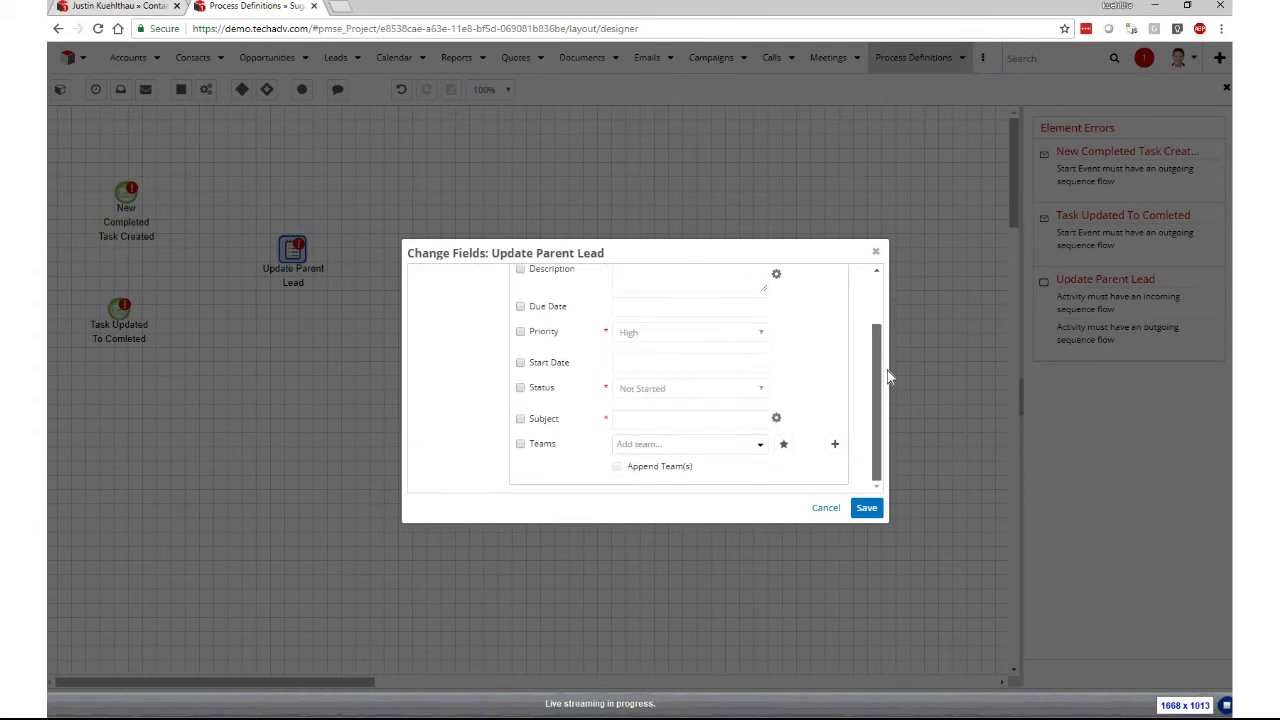
scroll(889, 393, "up", 3)
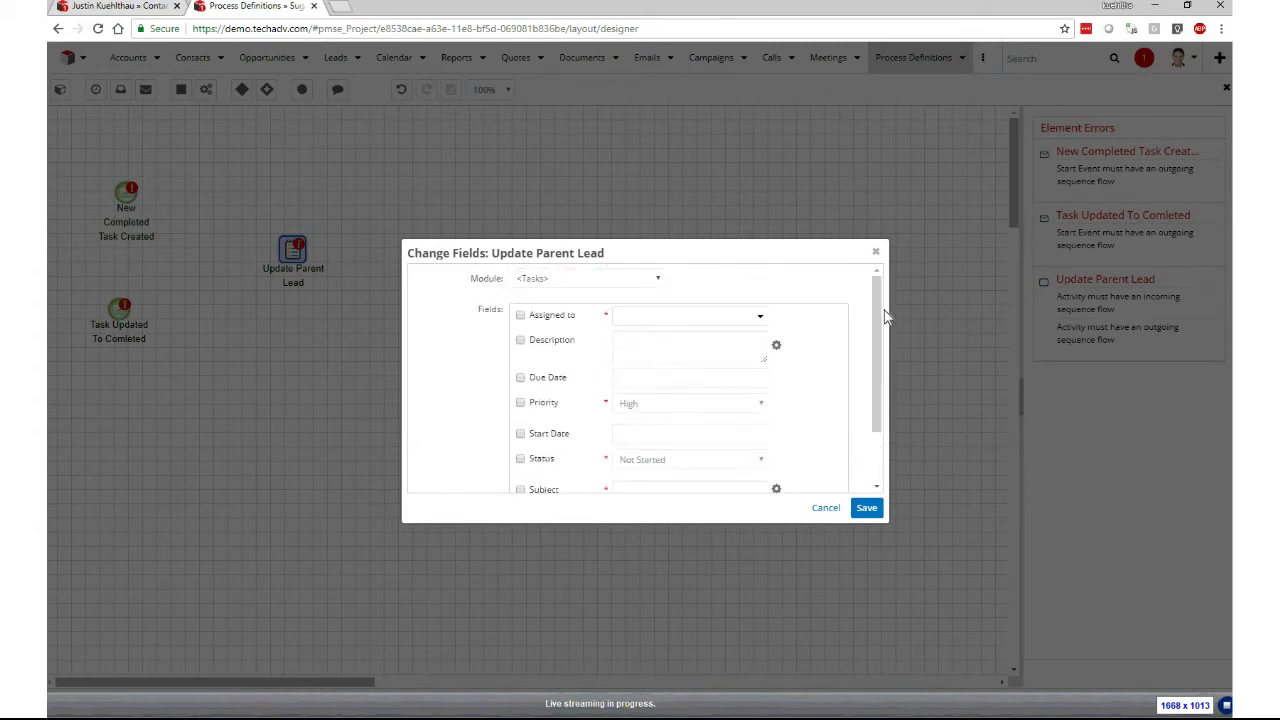
left_click(617, 282)
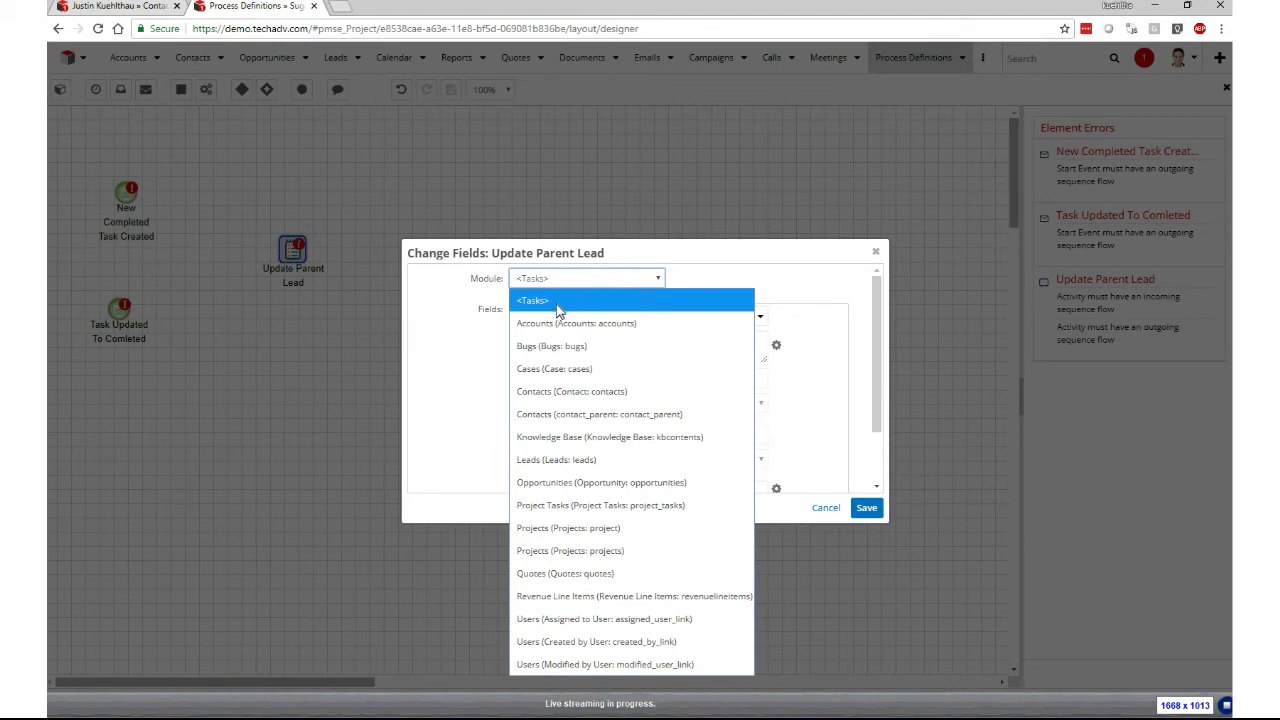
key("Down")
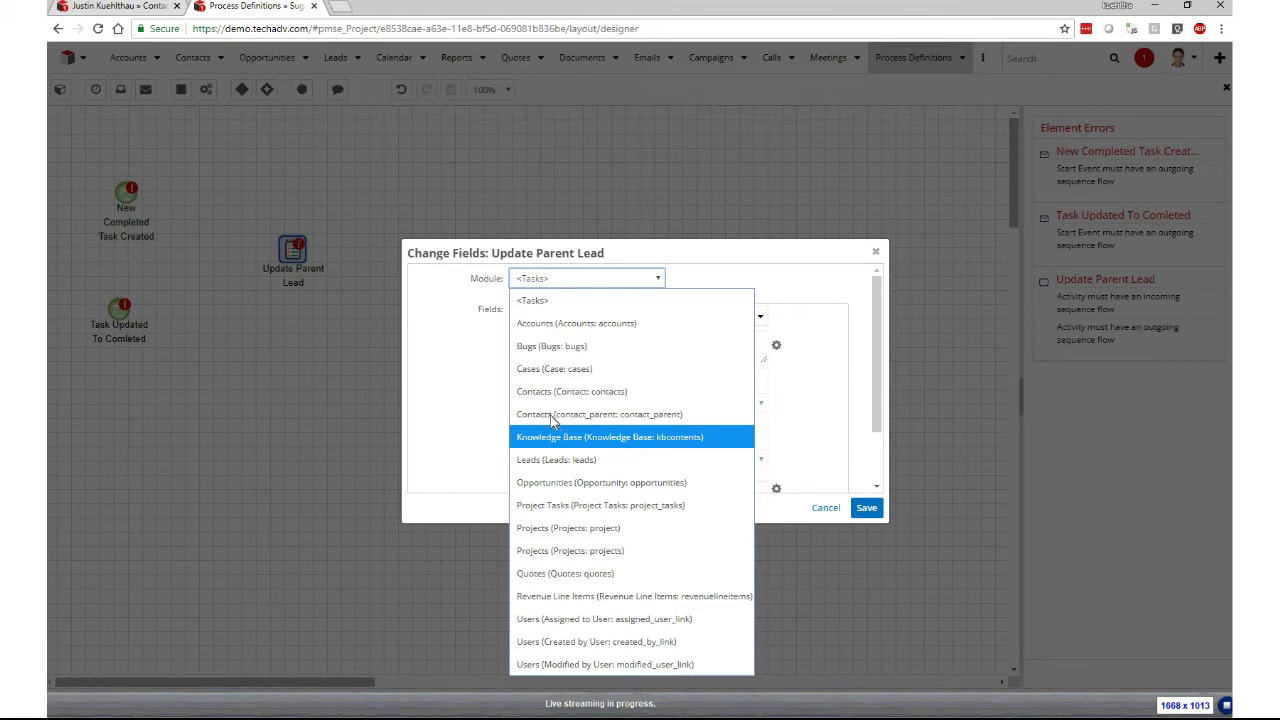
key("Down")
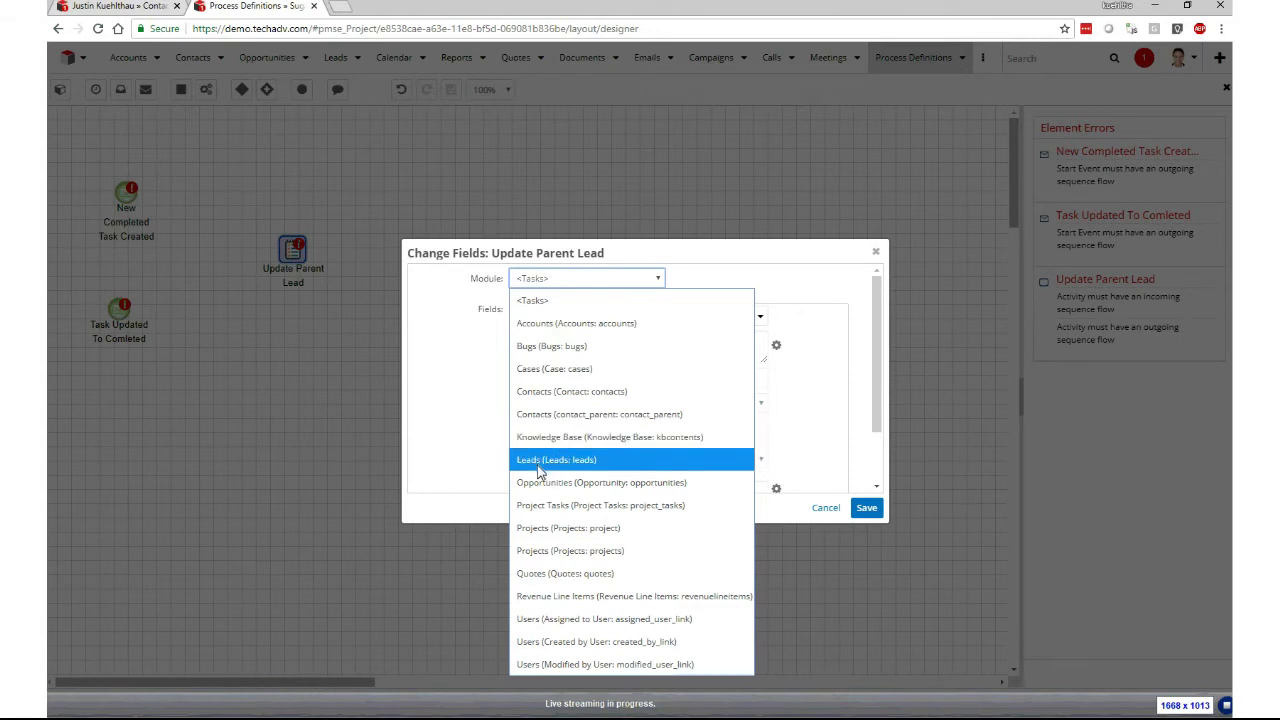
left_click(538, 466)
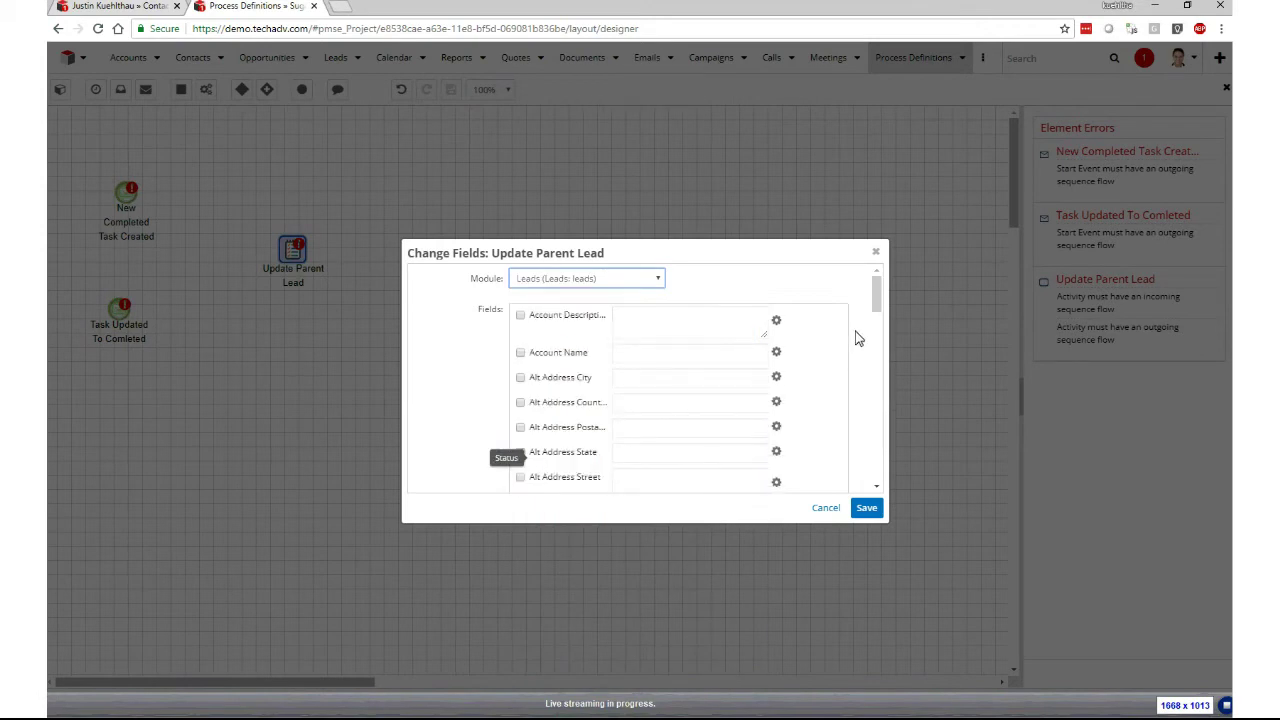
Enable Last Contact Date in the Update Parent Lead action, set it to Run Time, and save the settings.
left_click_drag(874, 294, 878, 385)
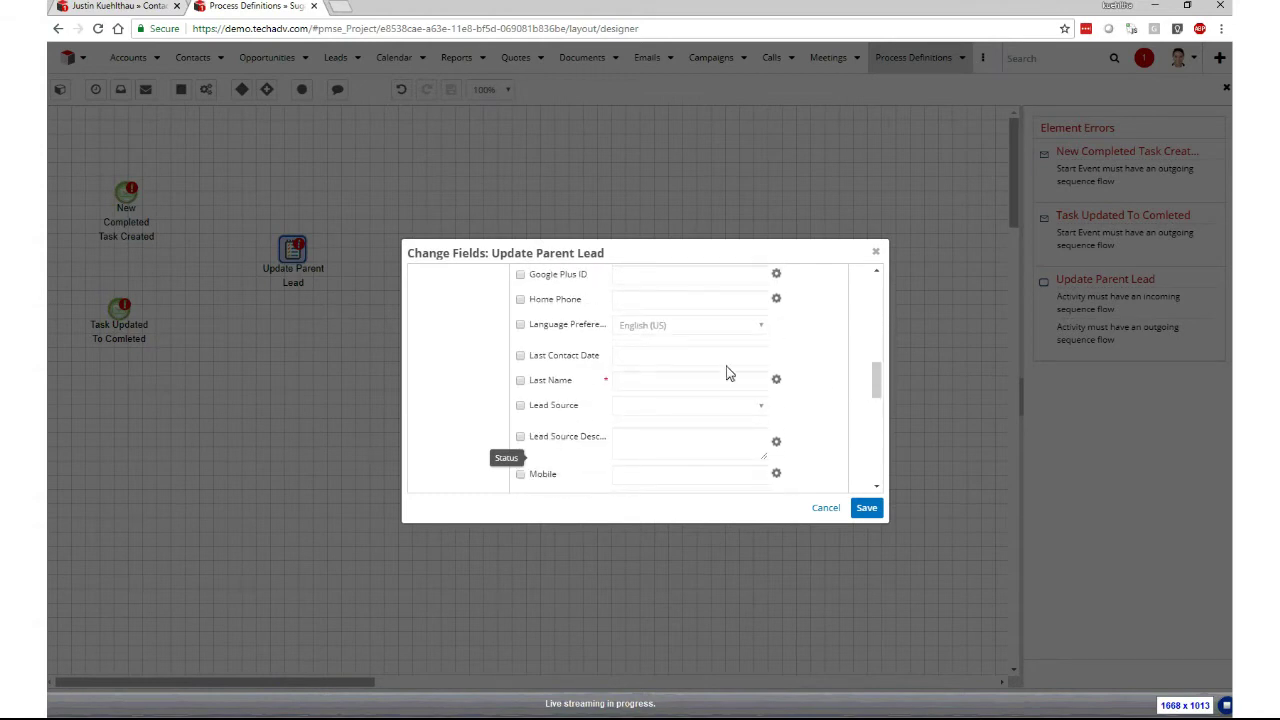
left_click(520, 357)
left_click(687, 360)
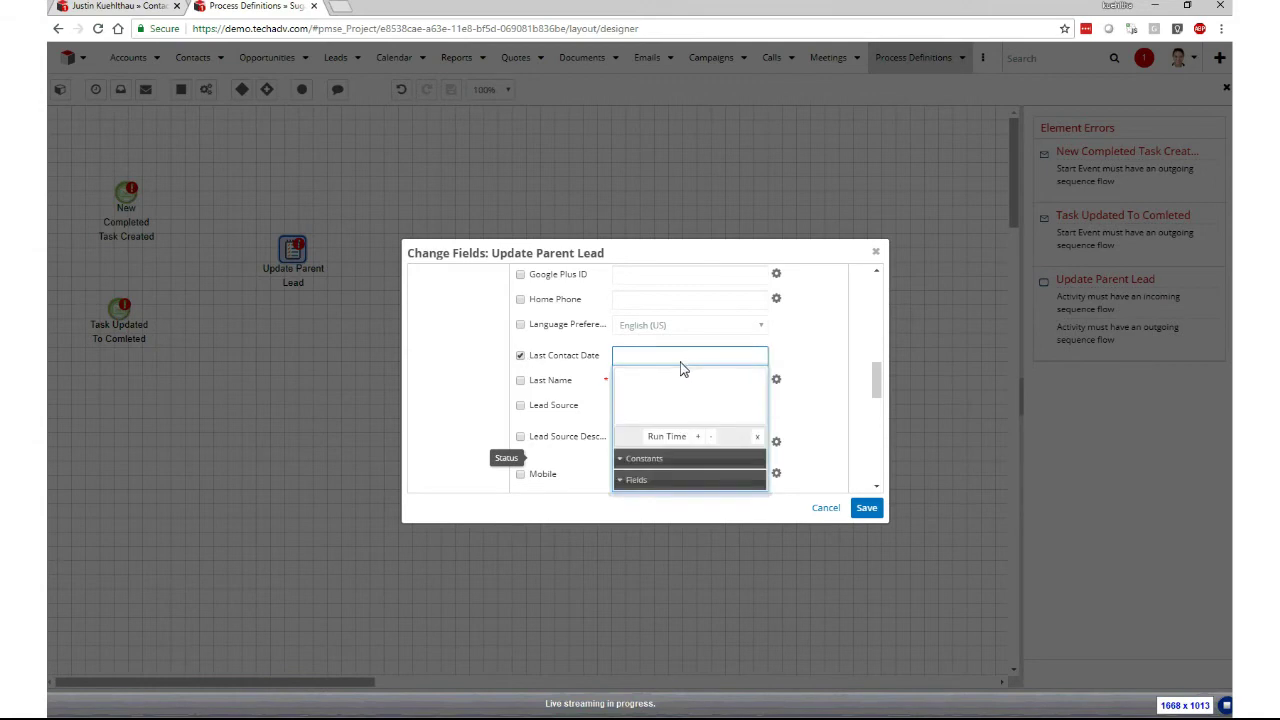
left_click(636, 482)
left_click(643, 460)
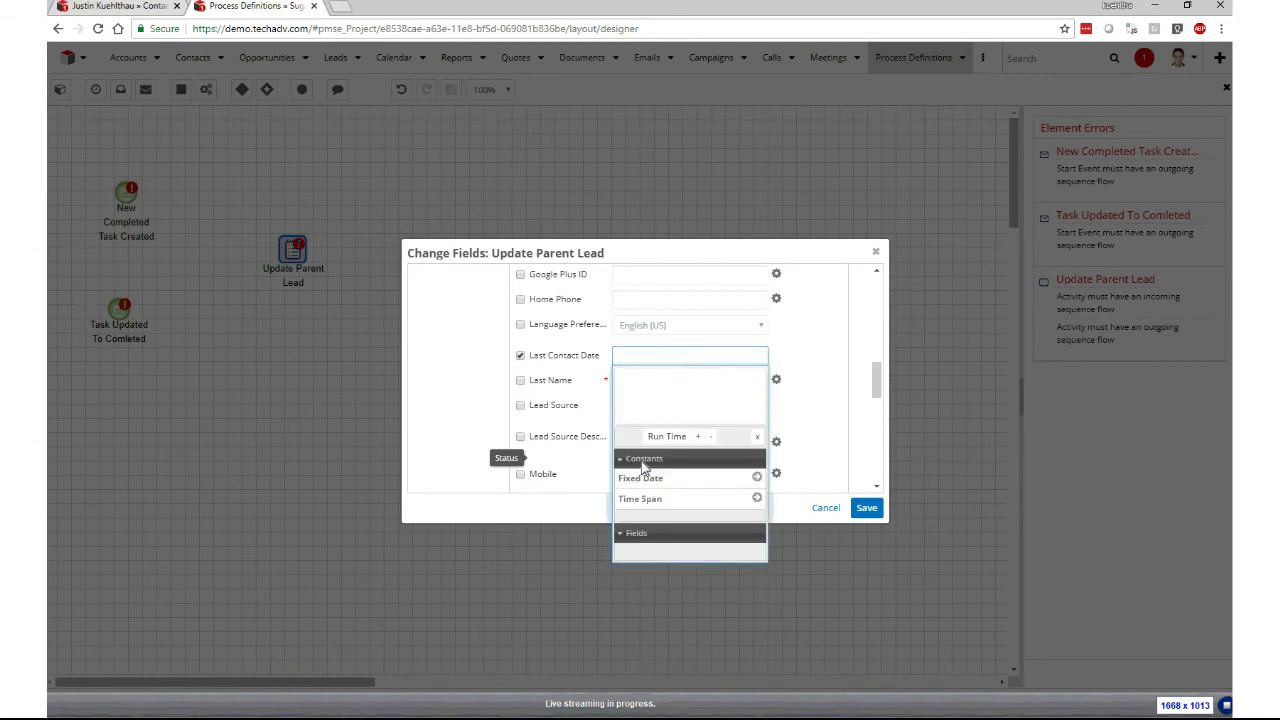
left_click(666, 440)
left_click(805, 347)
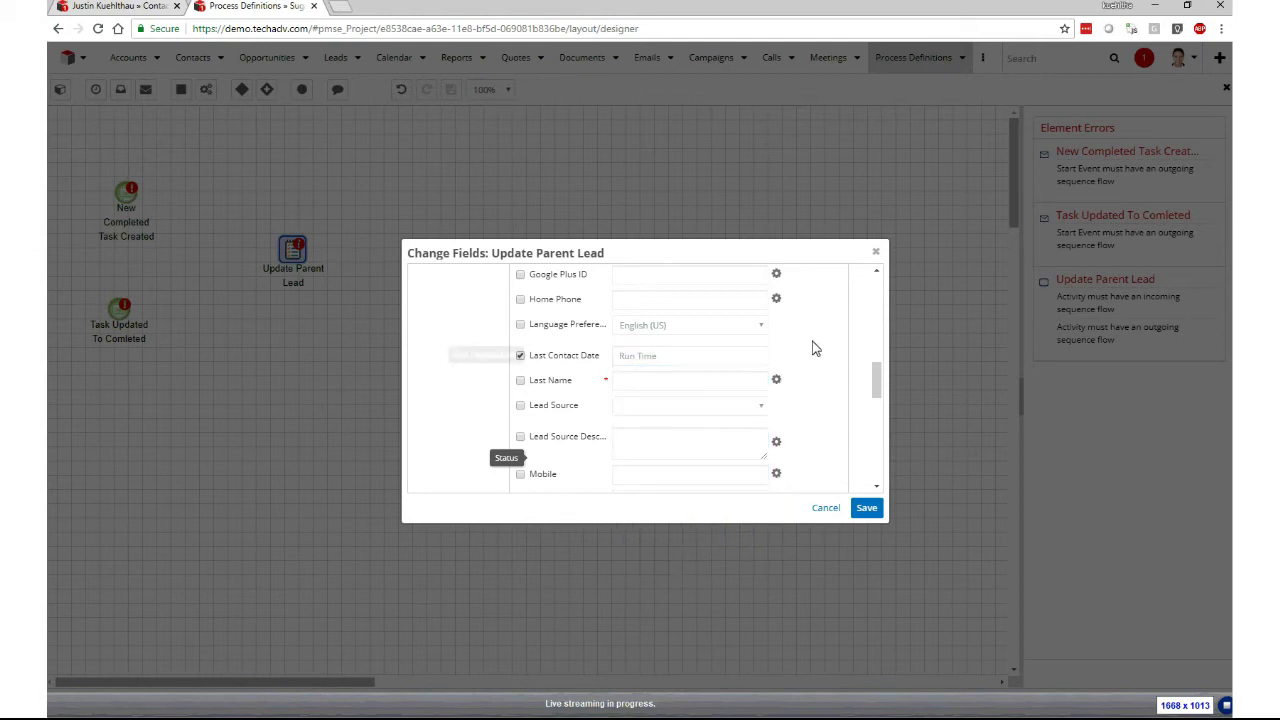
left_click(866, 510)
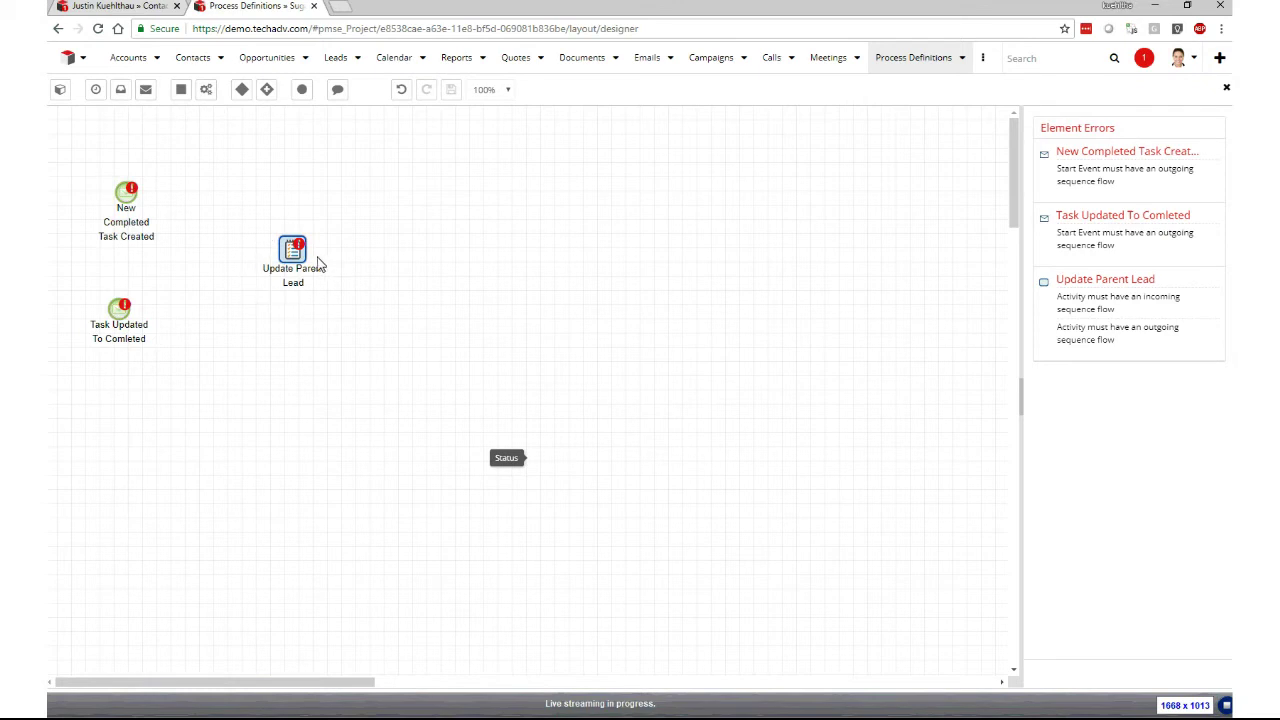
Place a second action beside Update Parent Lead, name it "Update Parent Contact", and set its action type to Change Field.
left_click_drag(206, 89, 428, 256)
left_click_drag(309, 203, 432, 257)
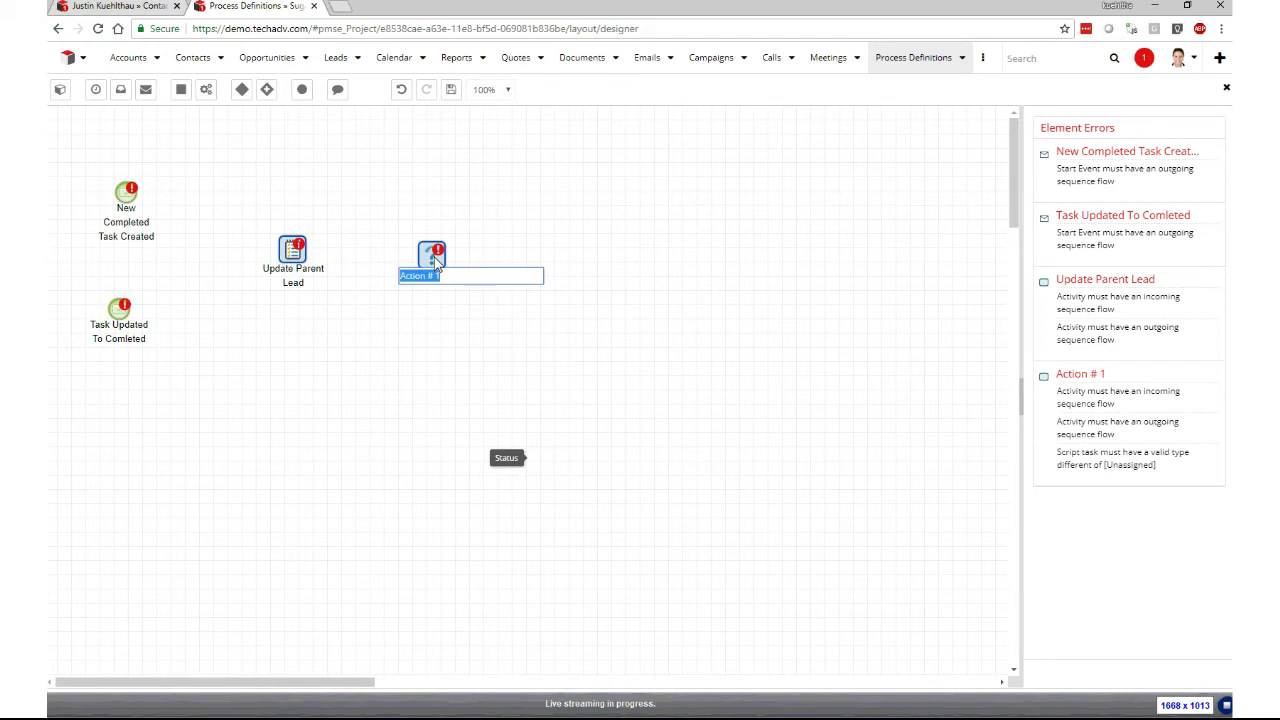
type("Update Parent Contact")
key("Return")
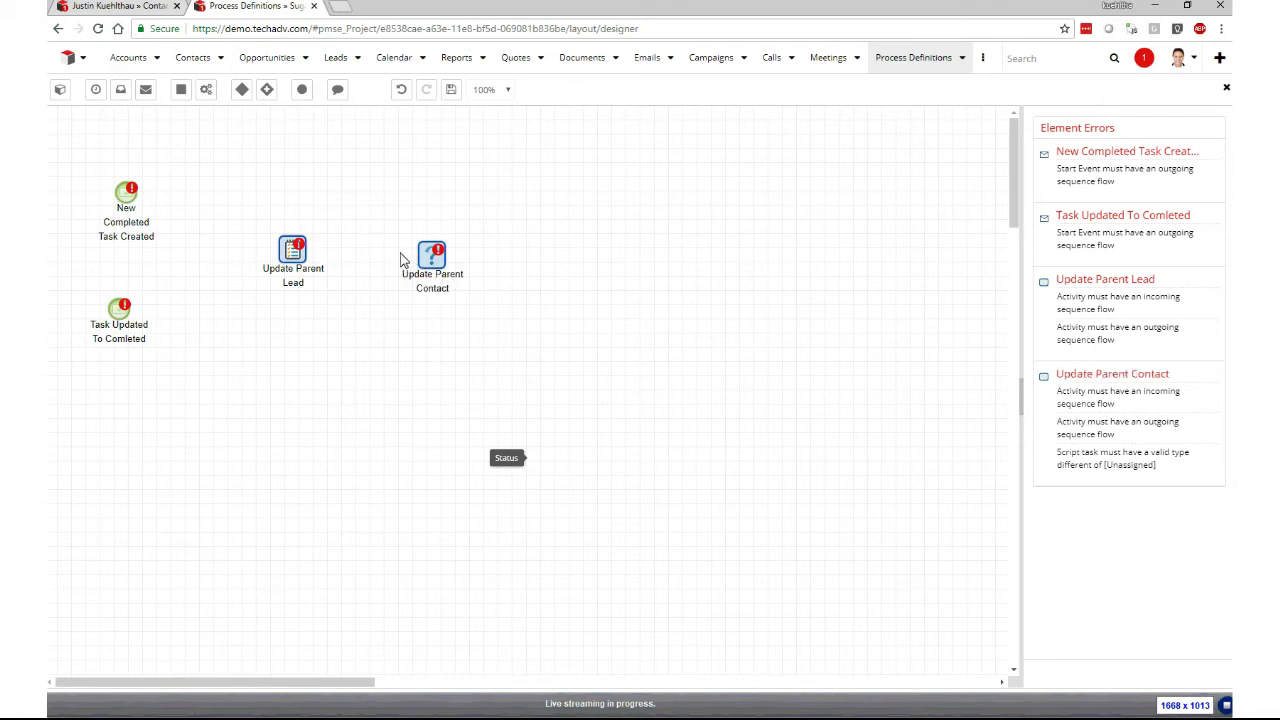
right_click(432, 262)
mouse_move(457, 276)
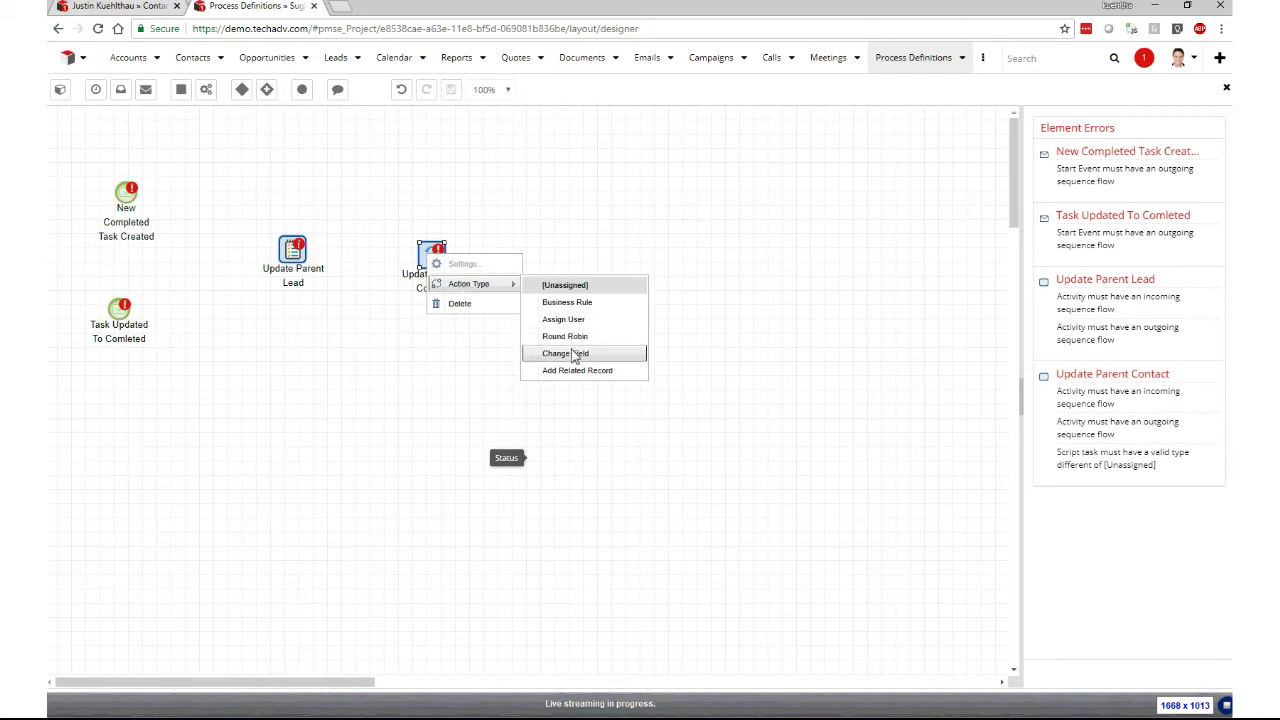
left_click(571, 353)
In the Update Parent Contact action's settings, set the module to Contacts (Contact: contacts).
right_click(439, 263)
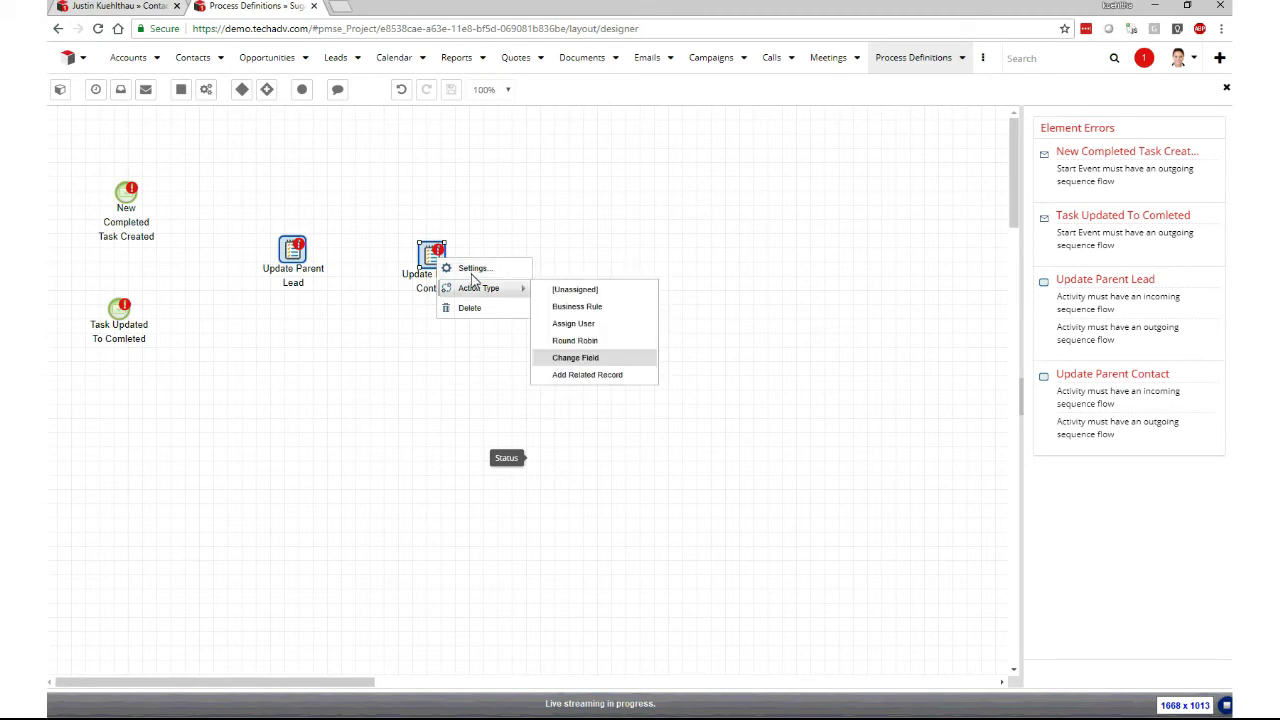
left_click(476, 270)
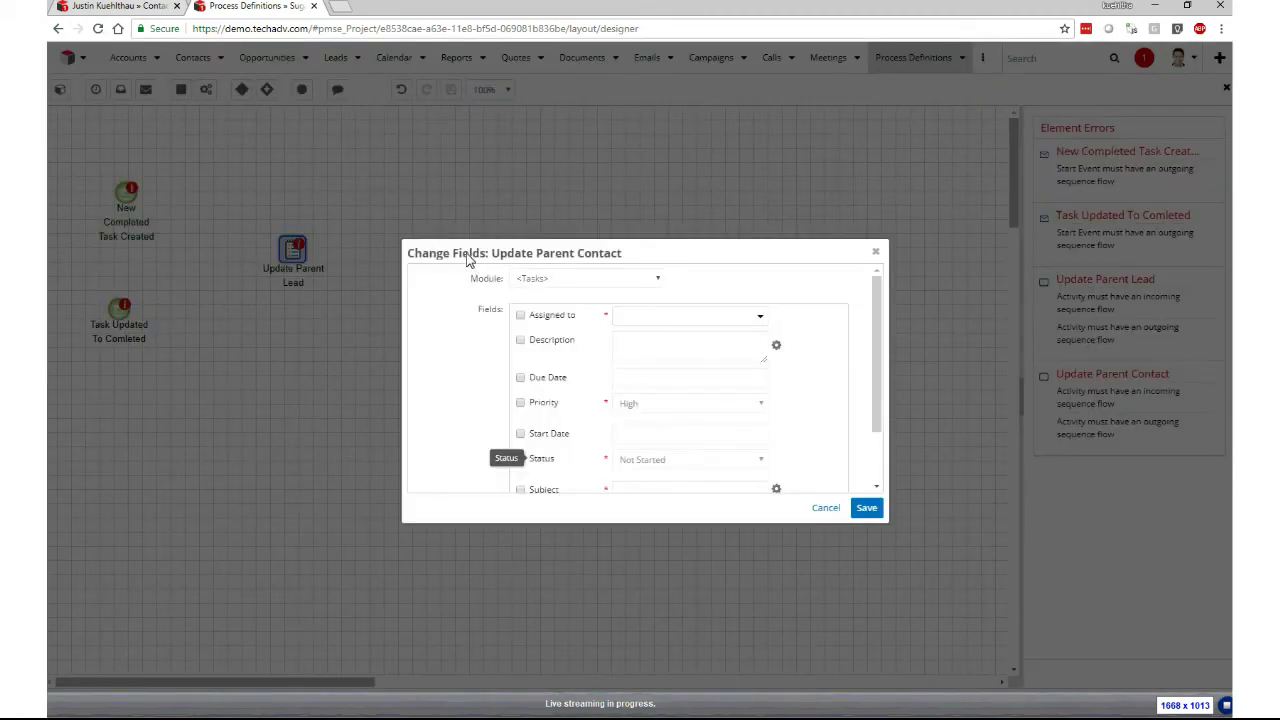
left_click(618, 280)
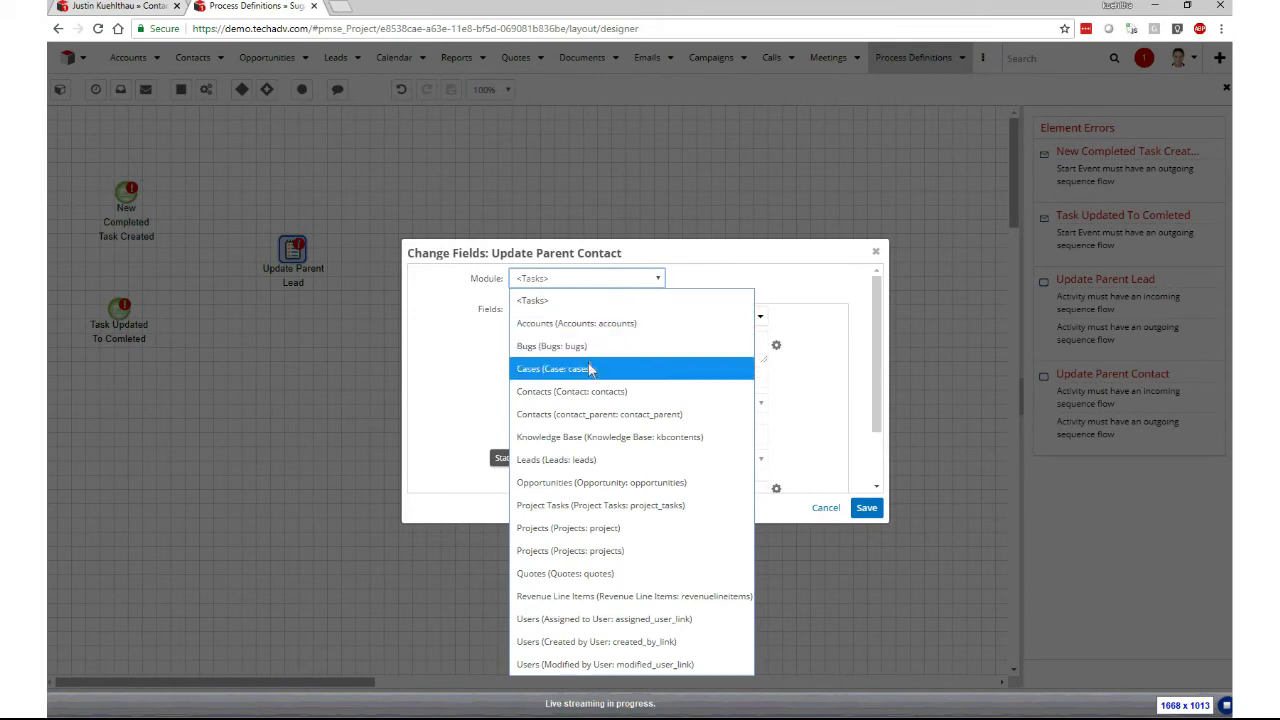
left_click(587, 395)
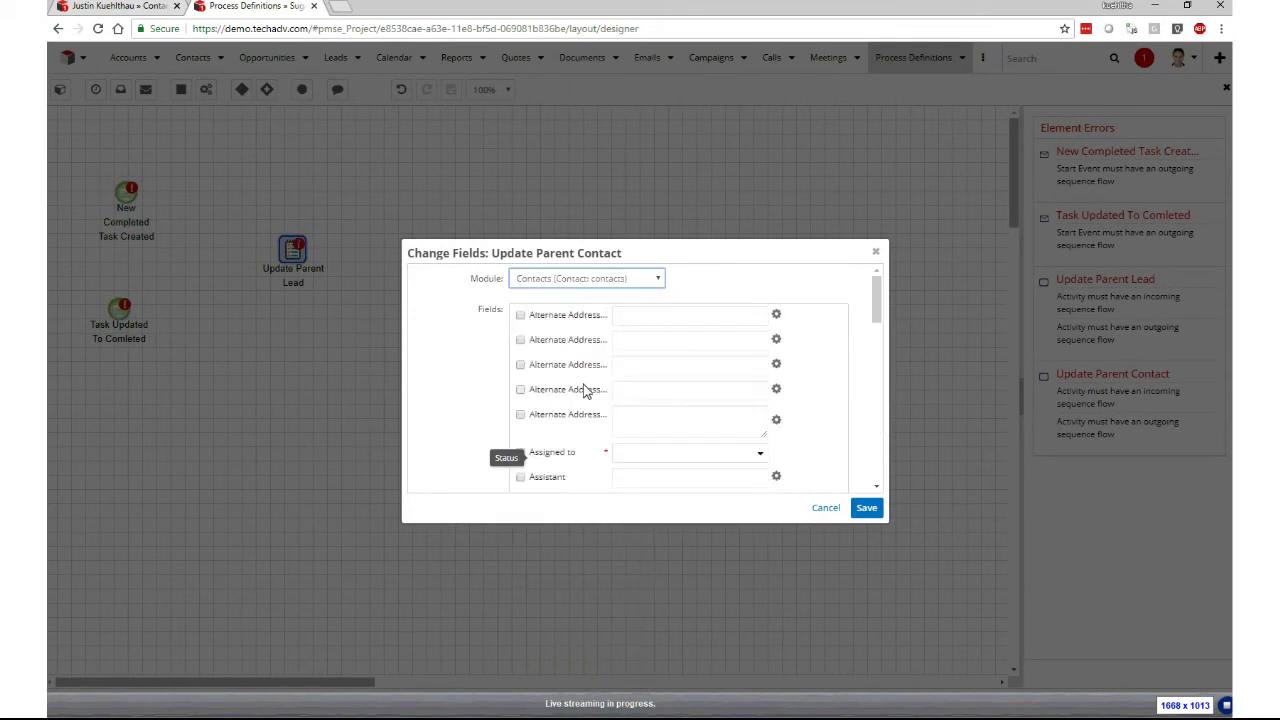
Enable Last Contact Date in the Update Parent Contact action, set it to Run Time, and save the settings.
left_click_drag(877, 300, 870, 395)
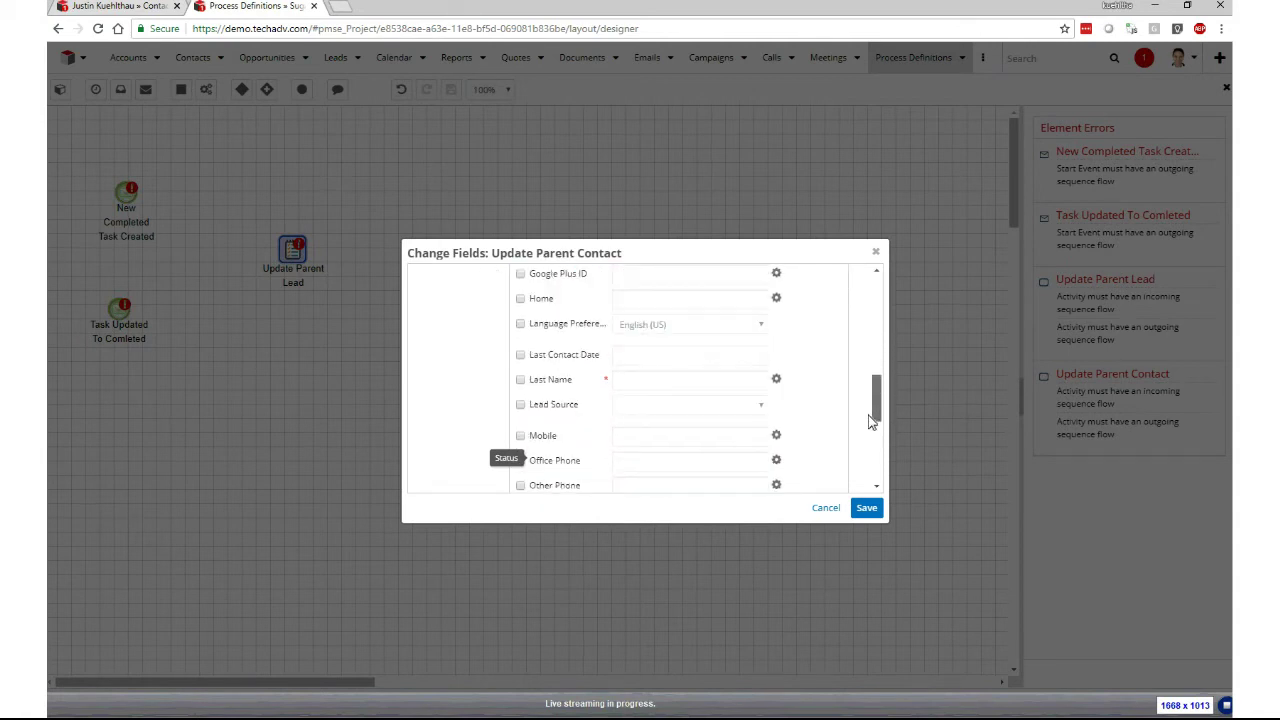
left_click(520, 355)
left_click(677, 358)
left_click(665, 435)
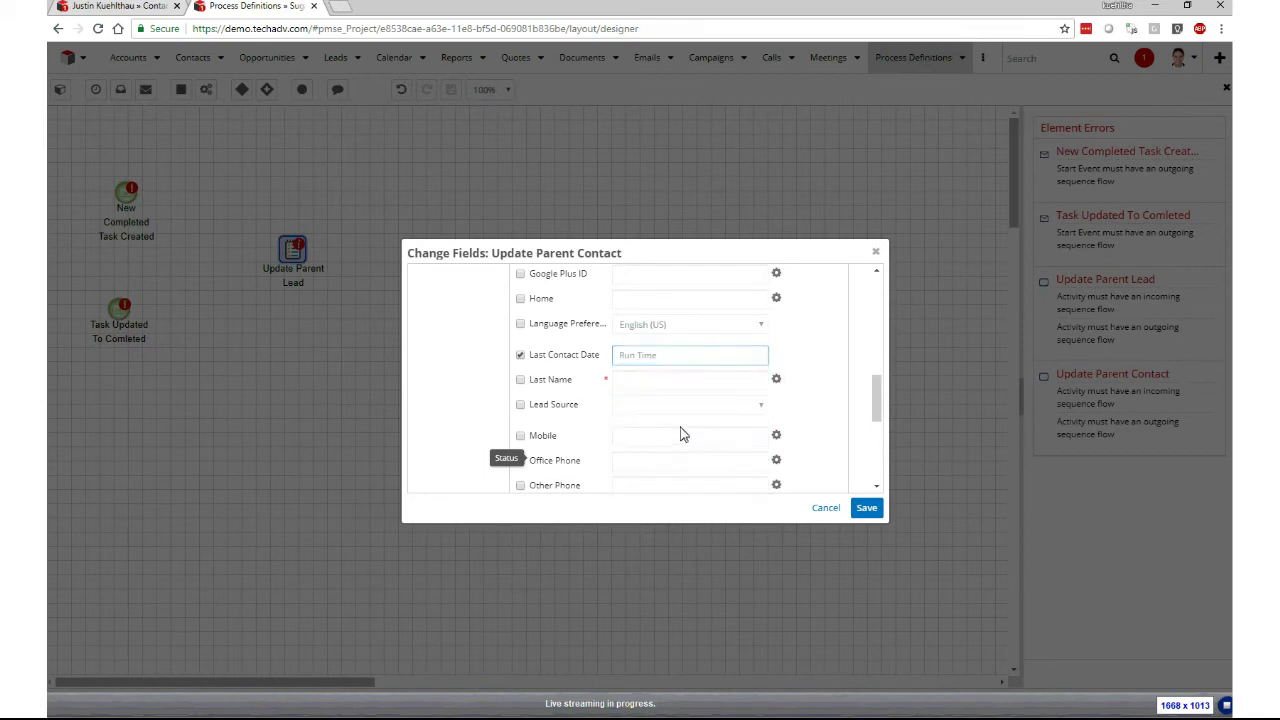
left_click(866, 507)
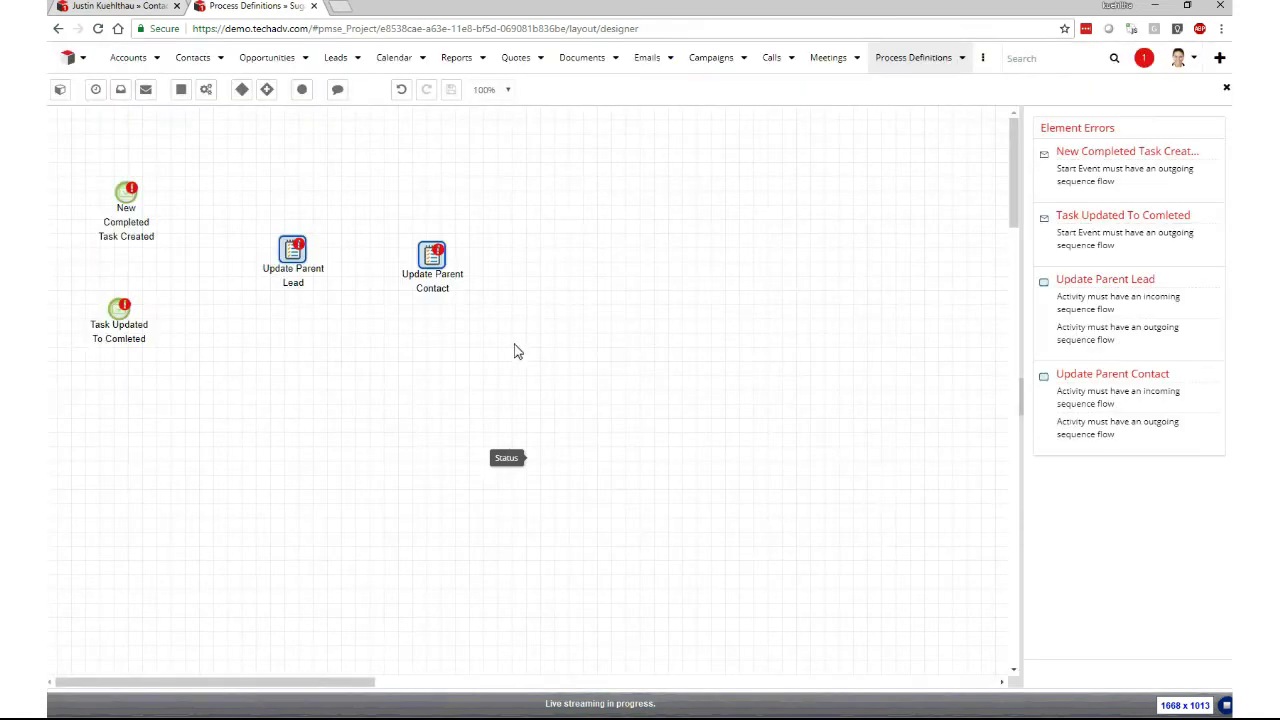
Connect both start events to Update Parent Lead and that action to Update Parent Contact, aligning the second start event beneath the first.
left_click_drag(143, 203, 290, 244)
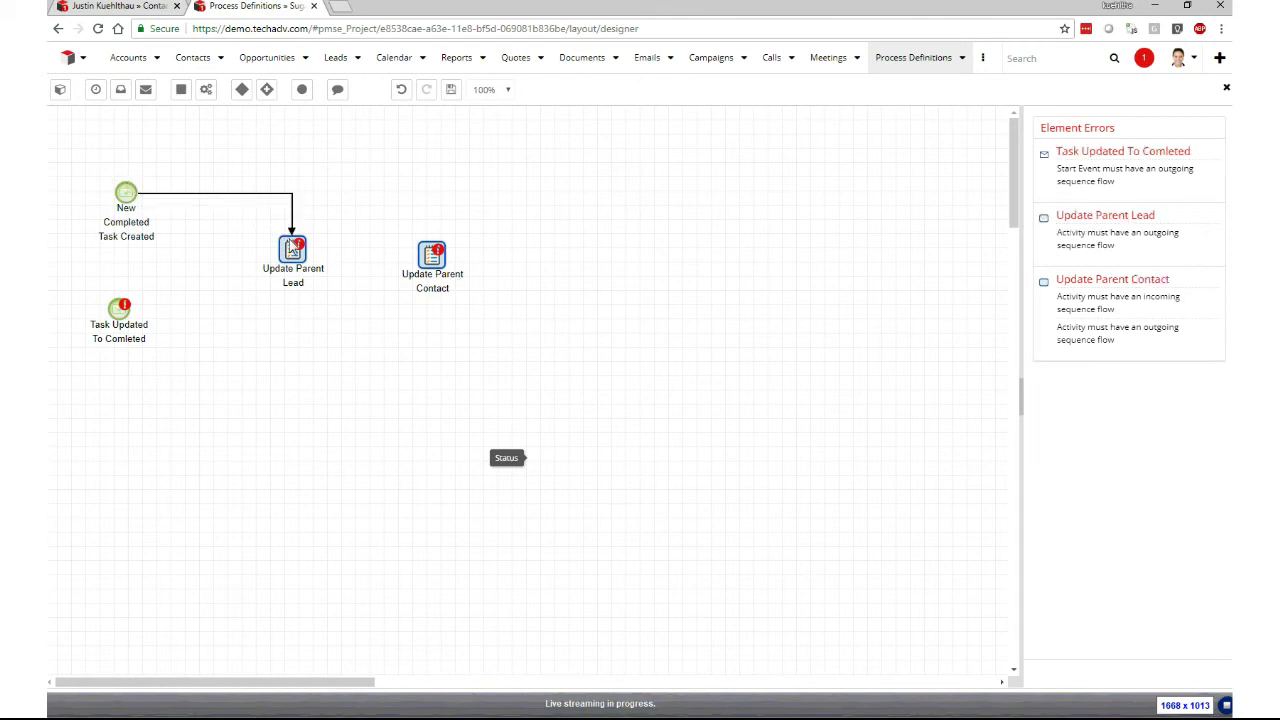
left_click_drag(126, 312, 288, 250)
left_click_drag(119, 307, 126, 278)
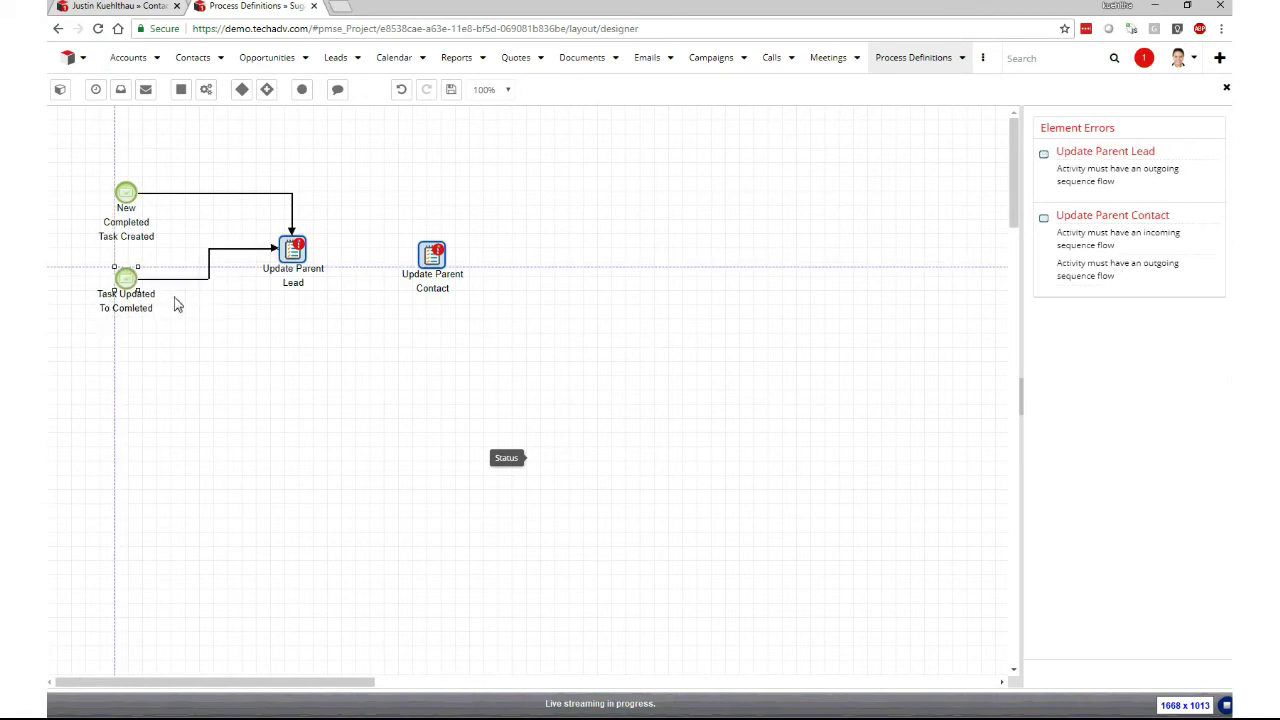
left_click_drag(303, 255, 420, 256)
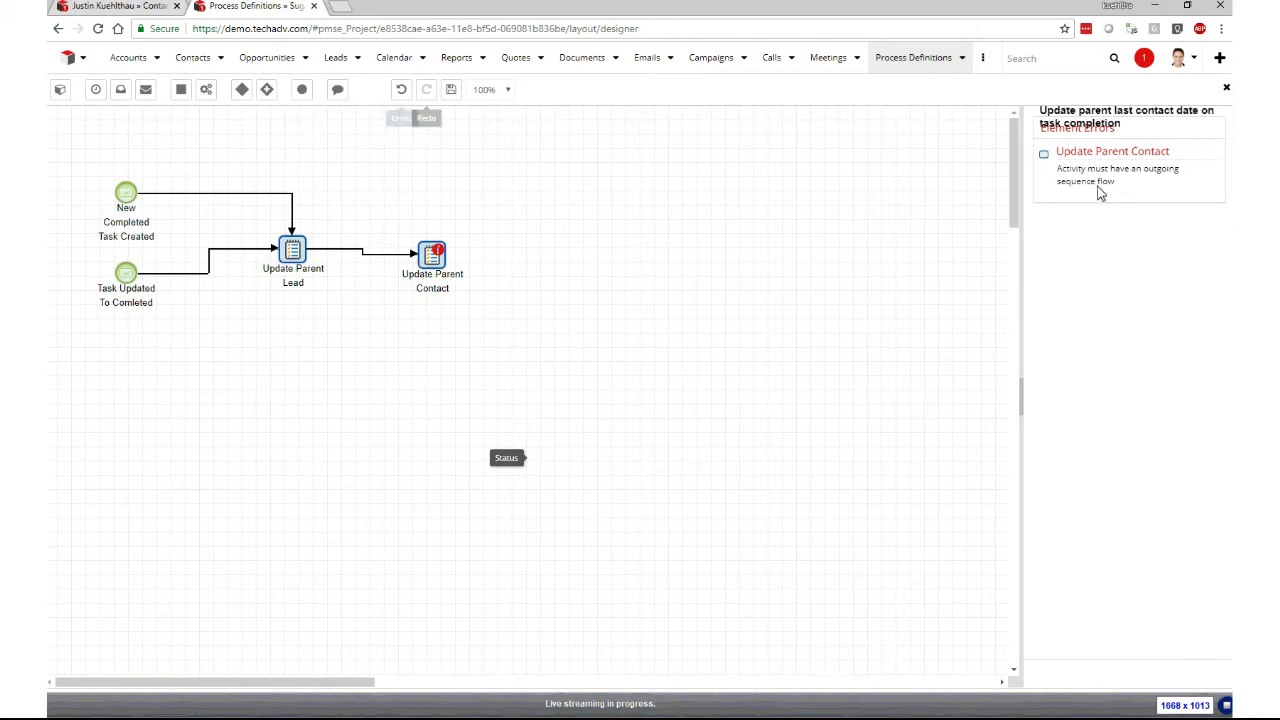
Place an end event beyond the Update Parent Contact action and name it "End".
left_click_drag(302, 89, 548, 254)
type("End")
key("Return")
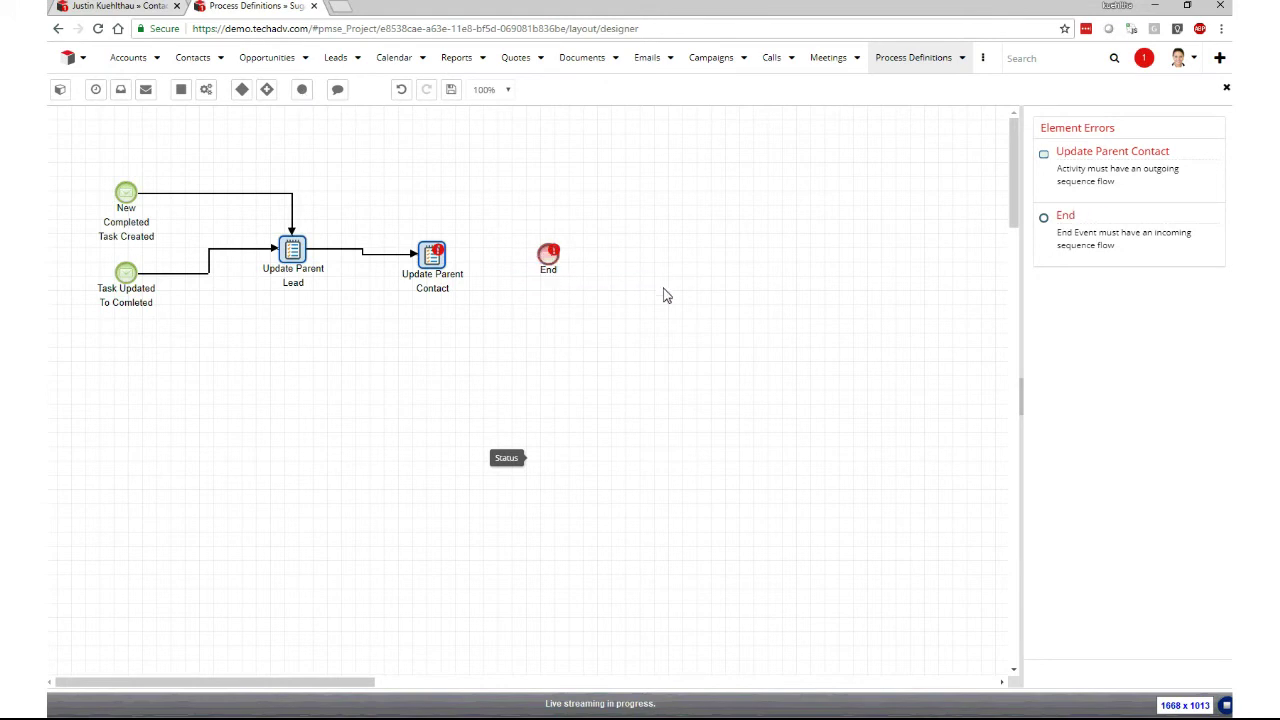
Connect the Update Parent Contact action to the End event, and save and exit the process design.
left_click_drag(540, 254, 446, 262)
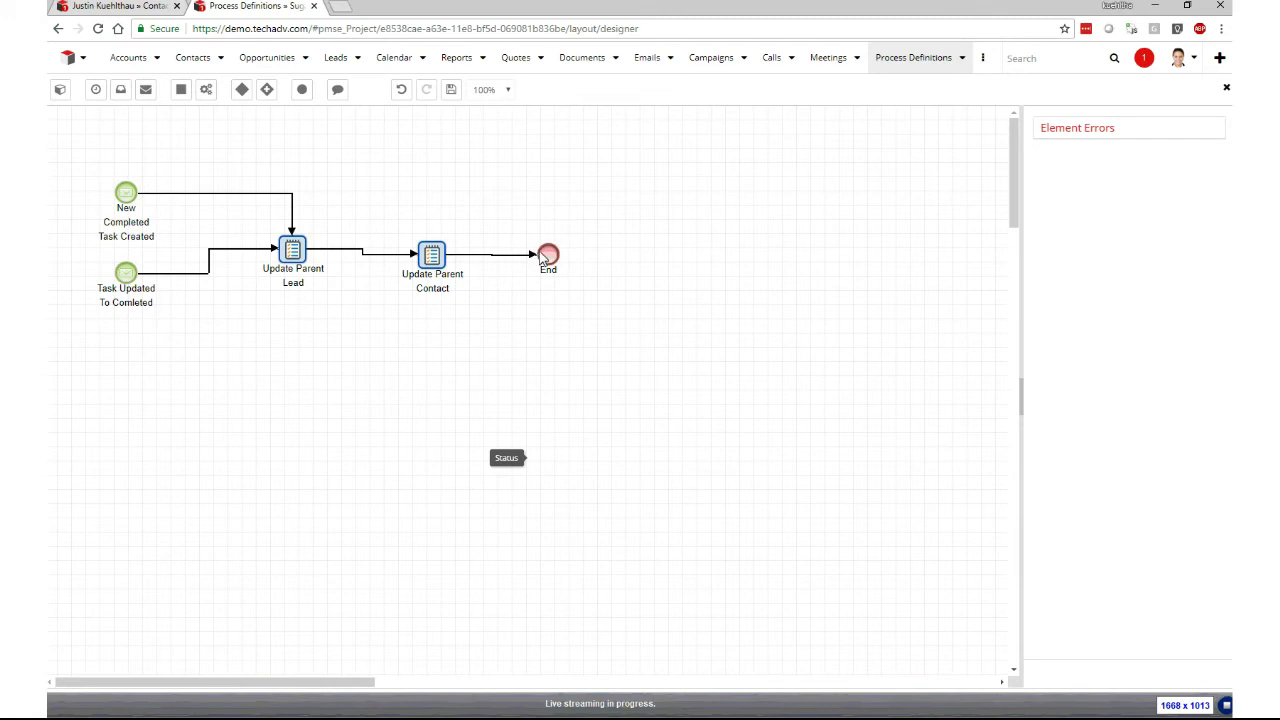
left_click(451, 90)
left_click(451, 92)
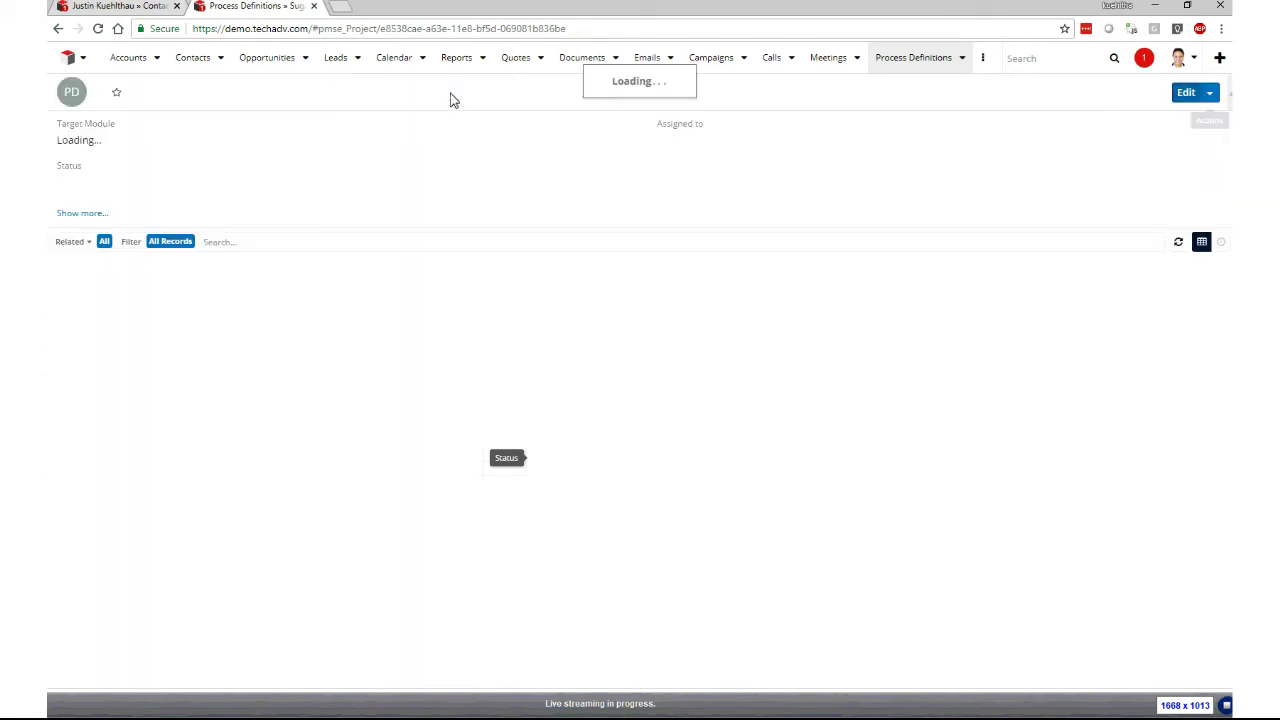
Set the process definition's status to Enabled and save the record.
left_click(1222, 92)
left_click(95, 200)
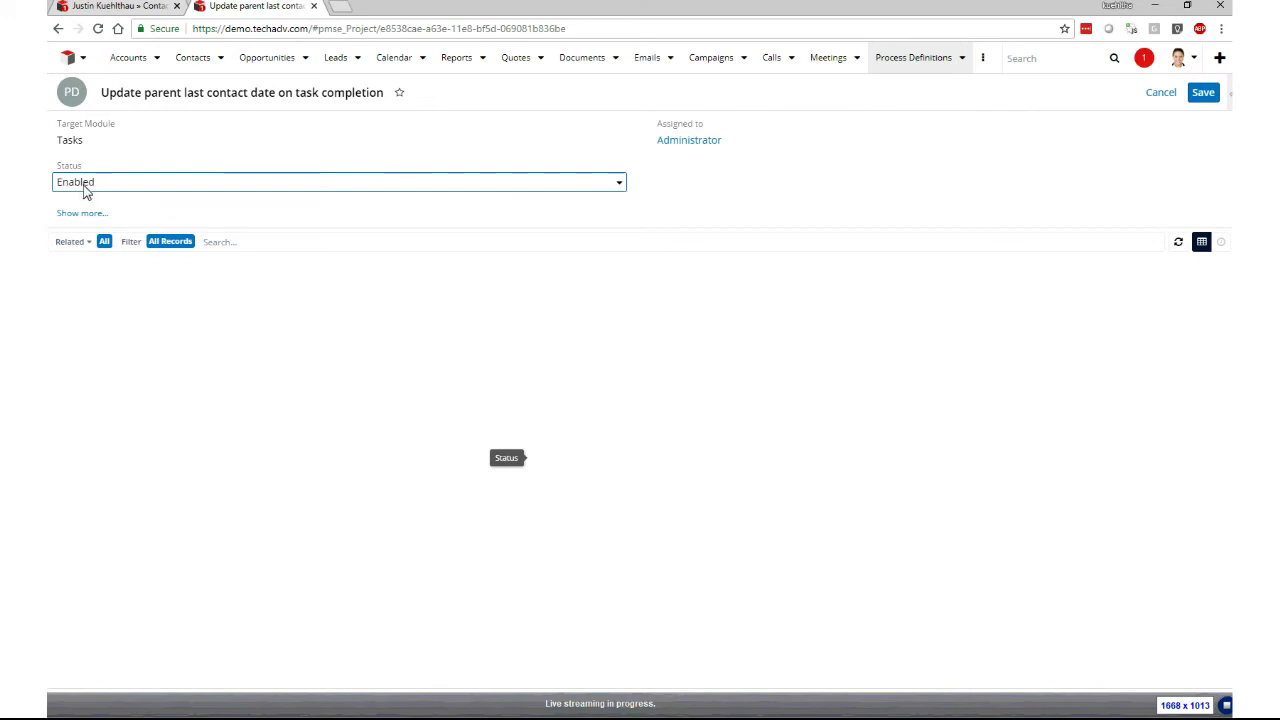
left_click(1205, 92)
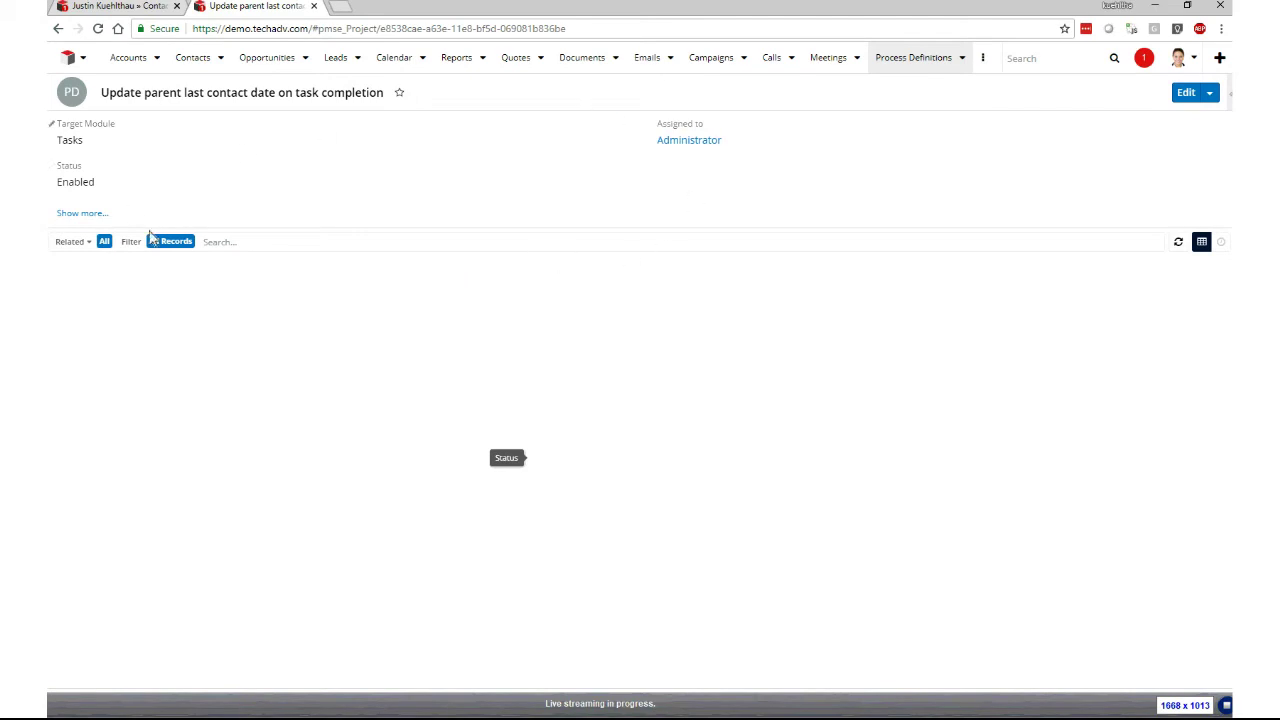
From the open contact record, create a related task with the subject "test aw" and status Completed, and dismiss the notification.
left_click(120, 7)
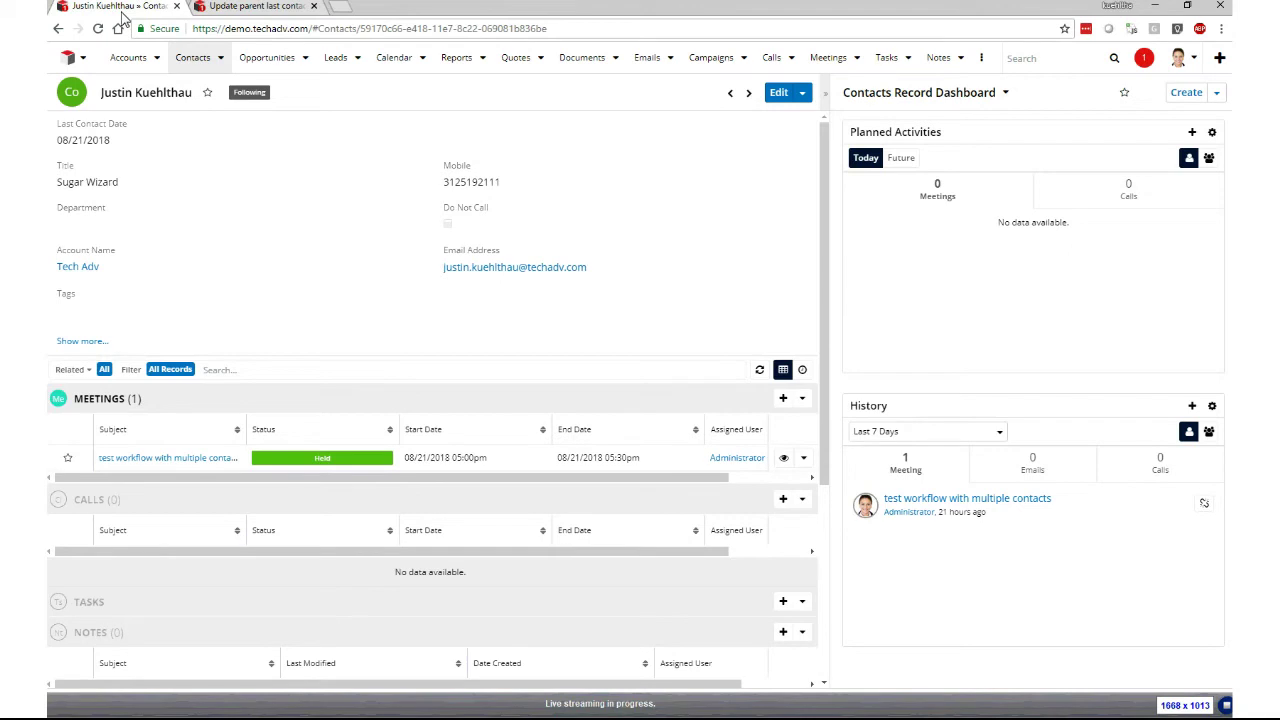
left_click(783, 601)
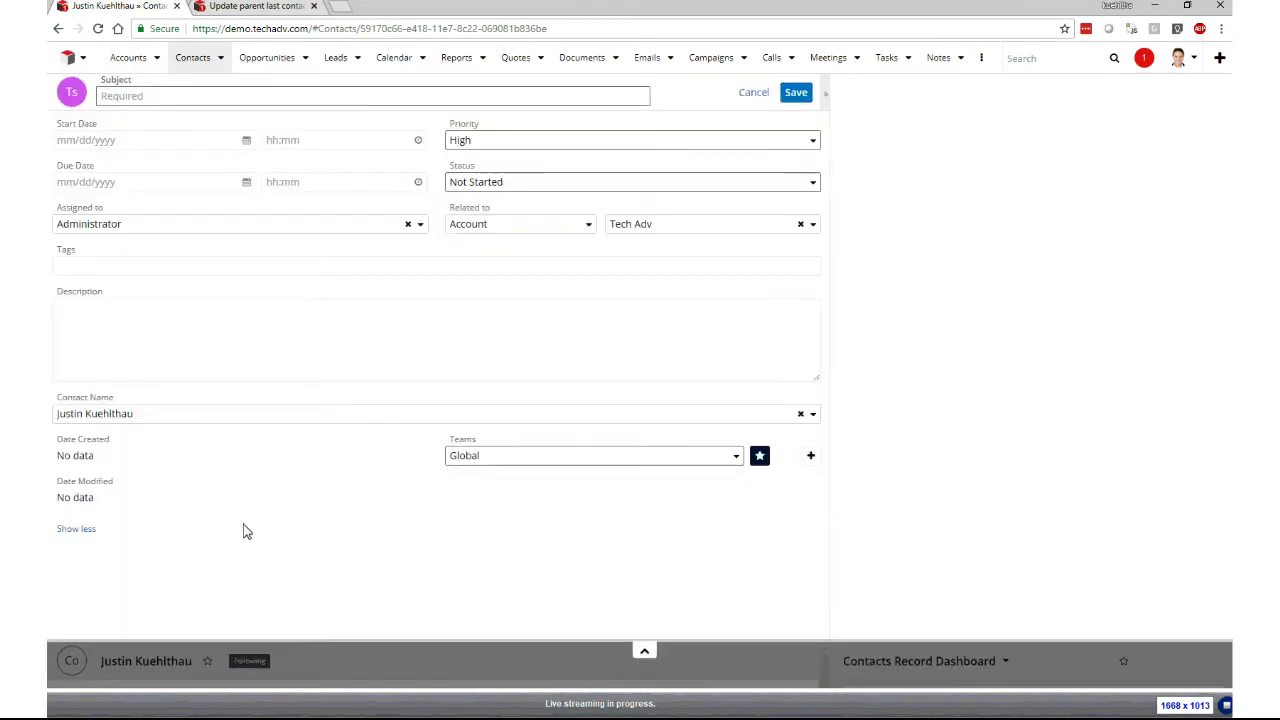
type("testa")
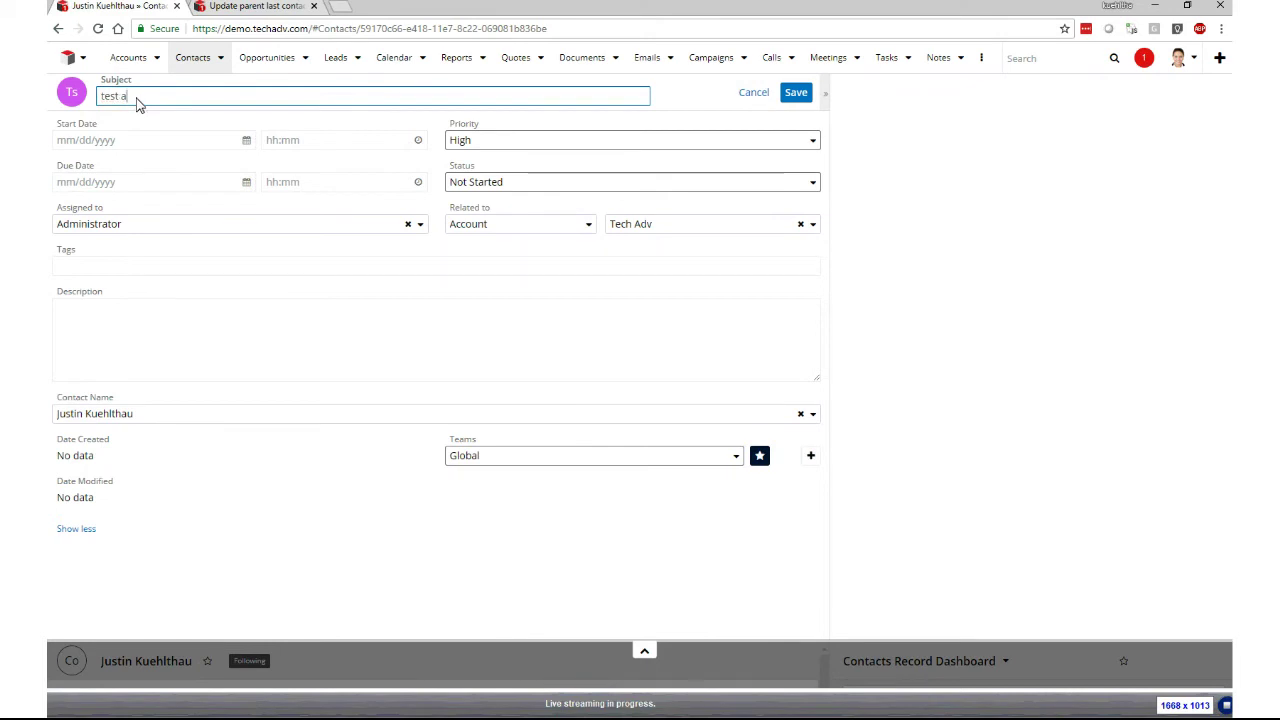
key("Tab")
key("Tab")
key("alt+Down")
key("Down")
key("Down")
key("Return")
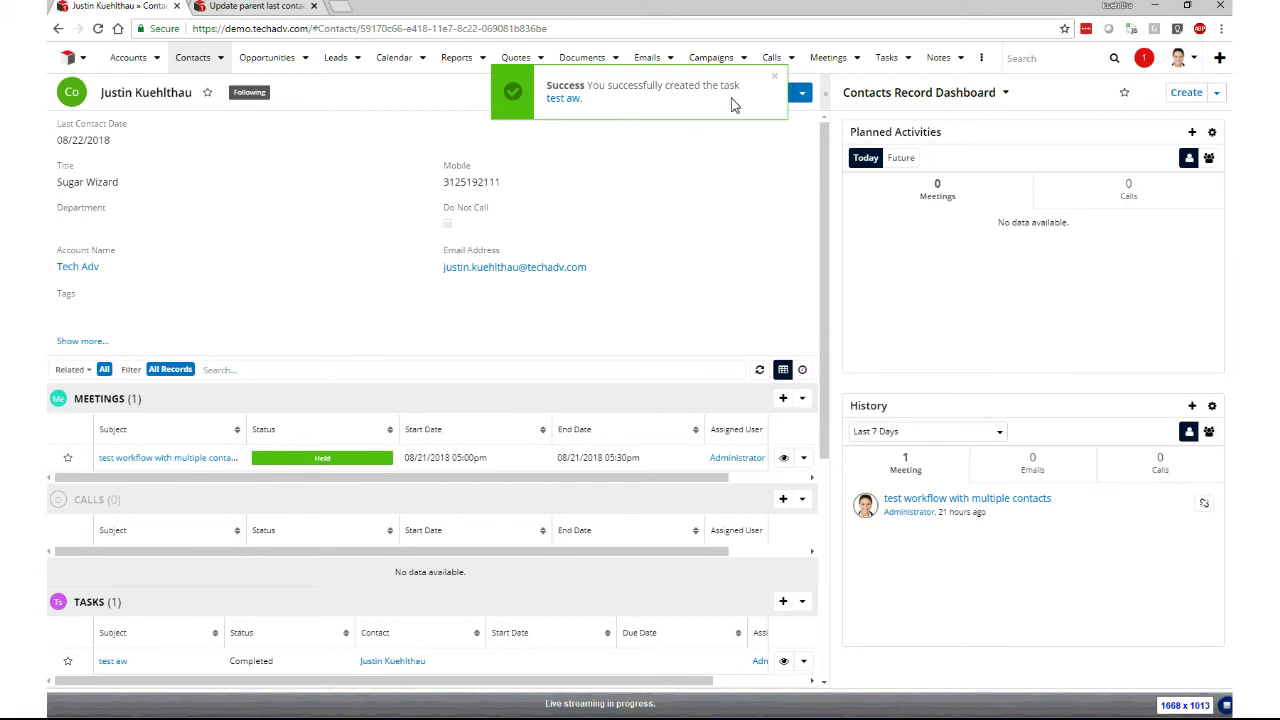
left_click(776, 79)
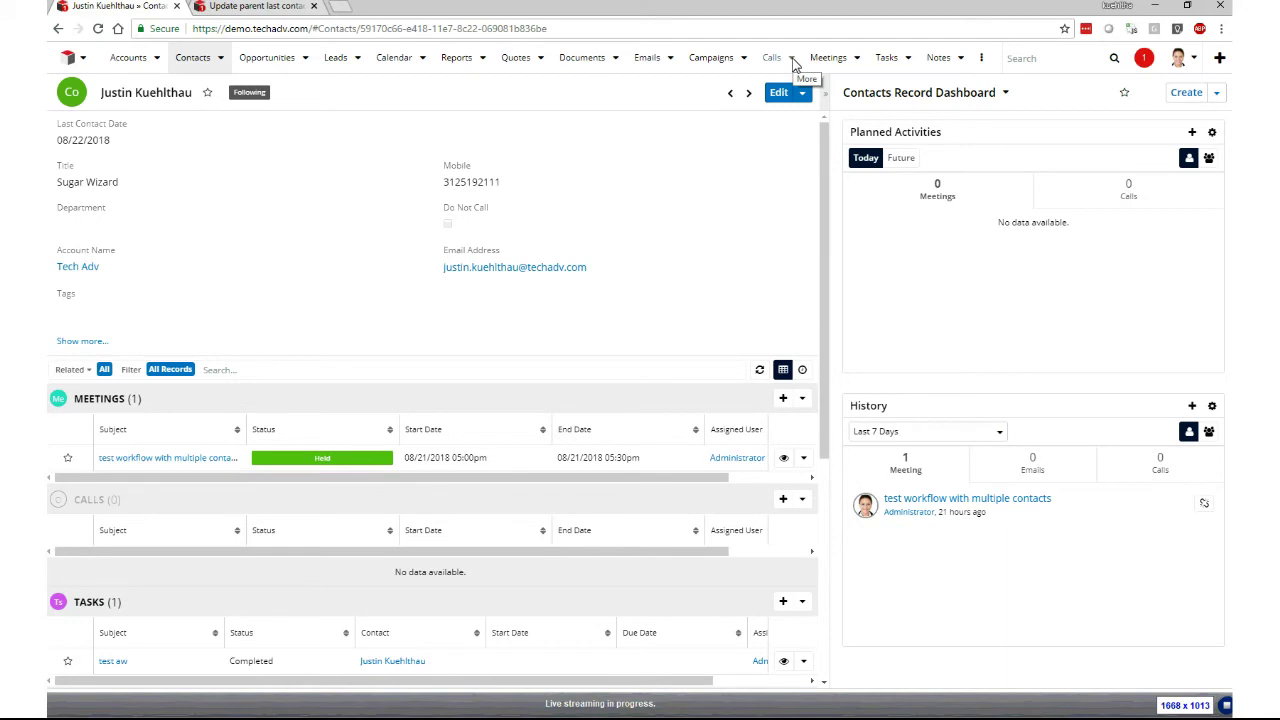
Draft a new call for this contact with a second contact added as guest, and discard it without saving.
left_click(792, 59)
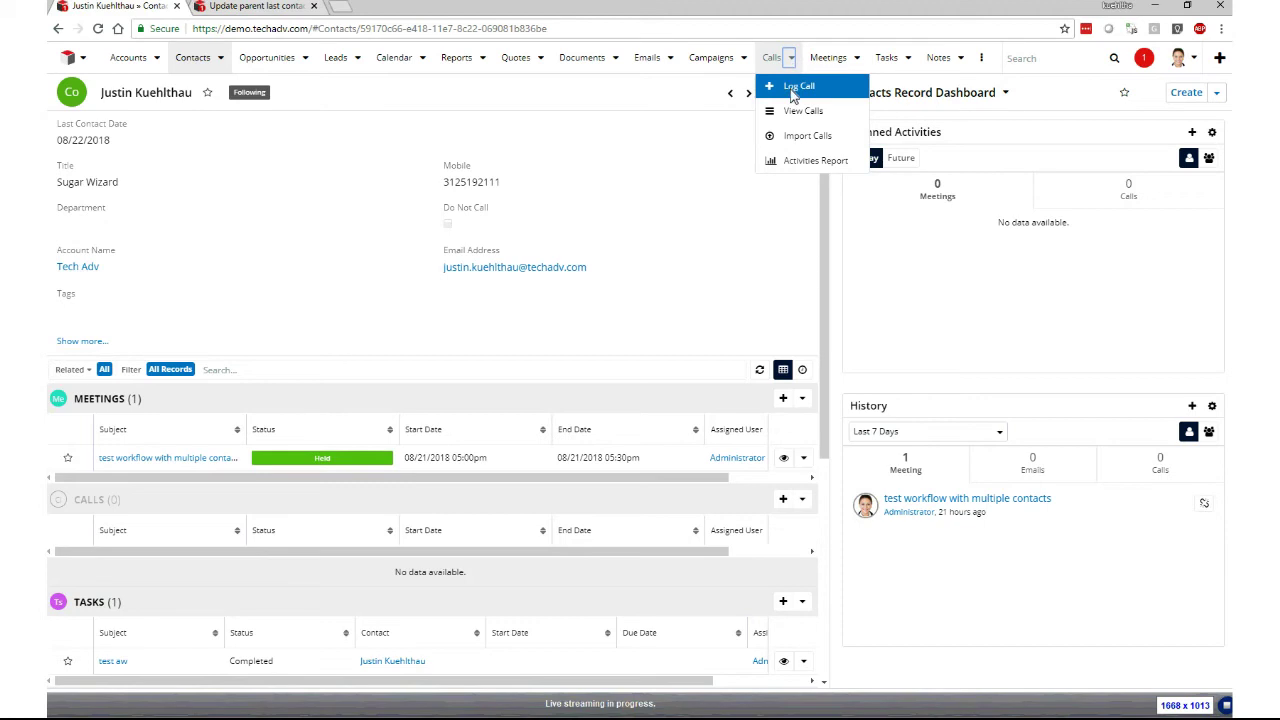
left_click(797, 87)
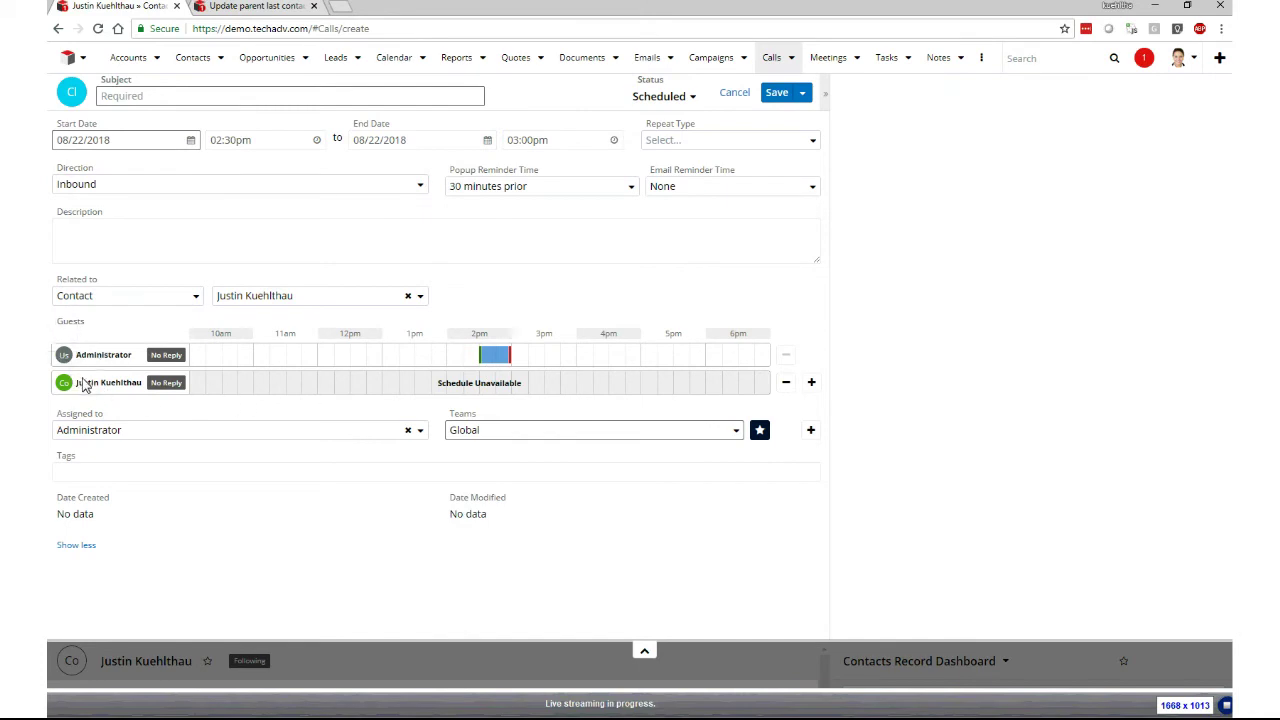
left_click(811, 382)
type("molly")
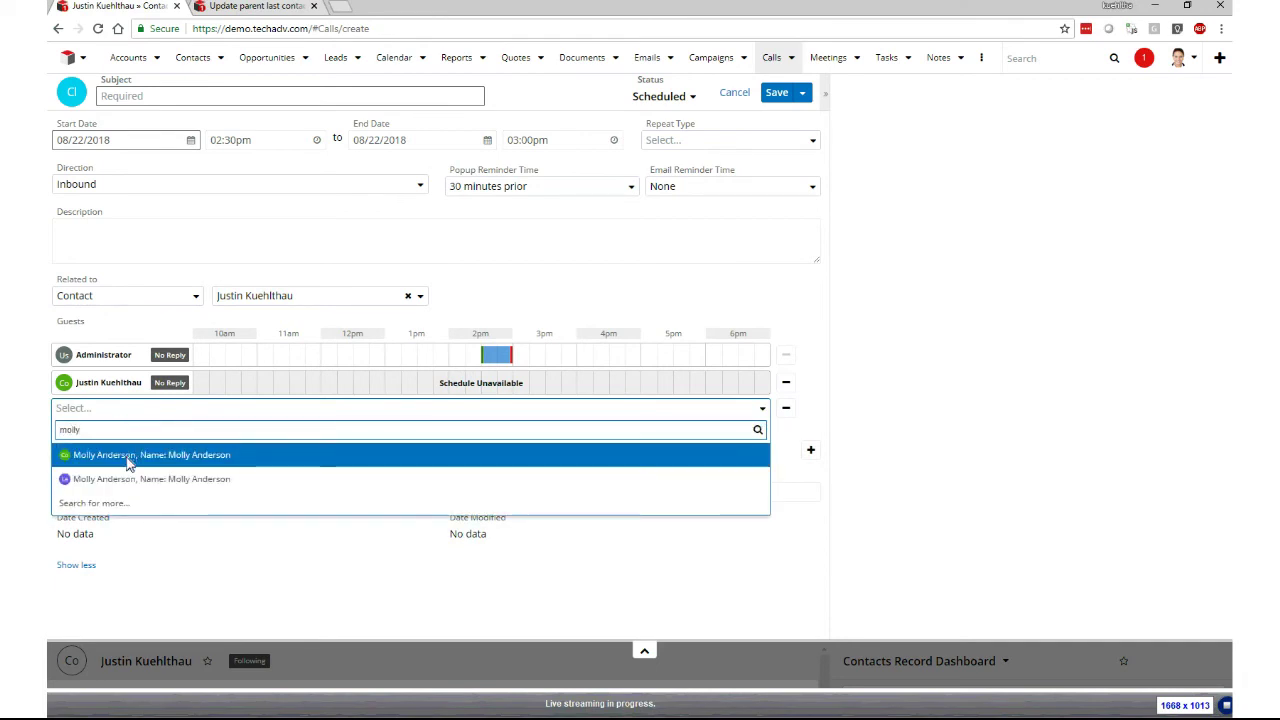
left_click(126, 451)
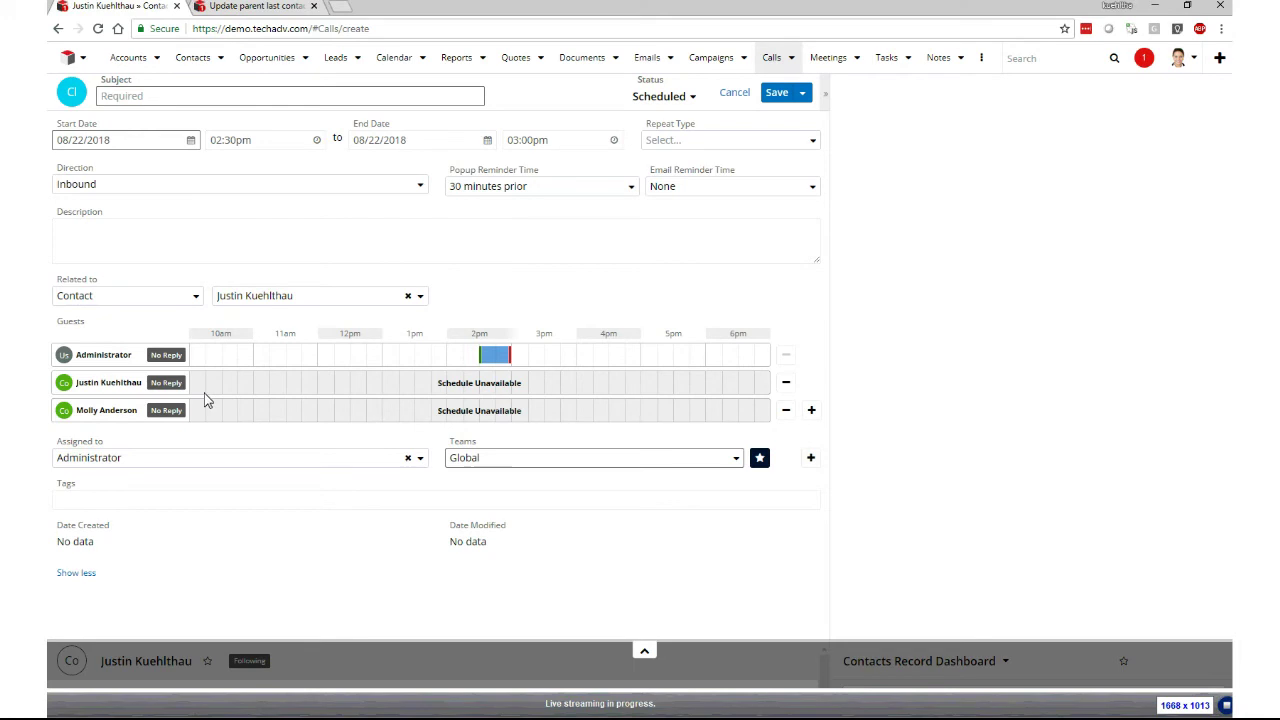
left_click(733, 96)
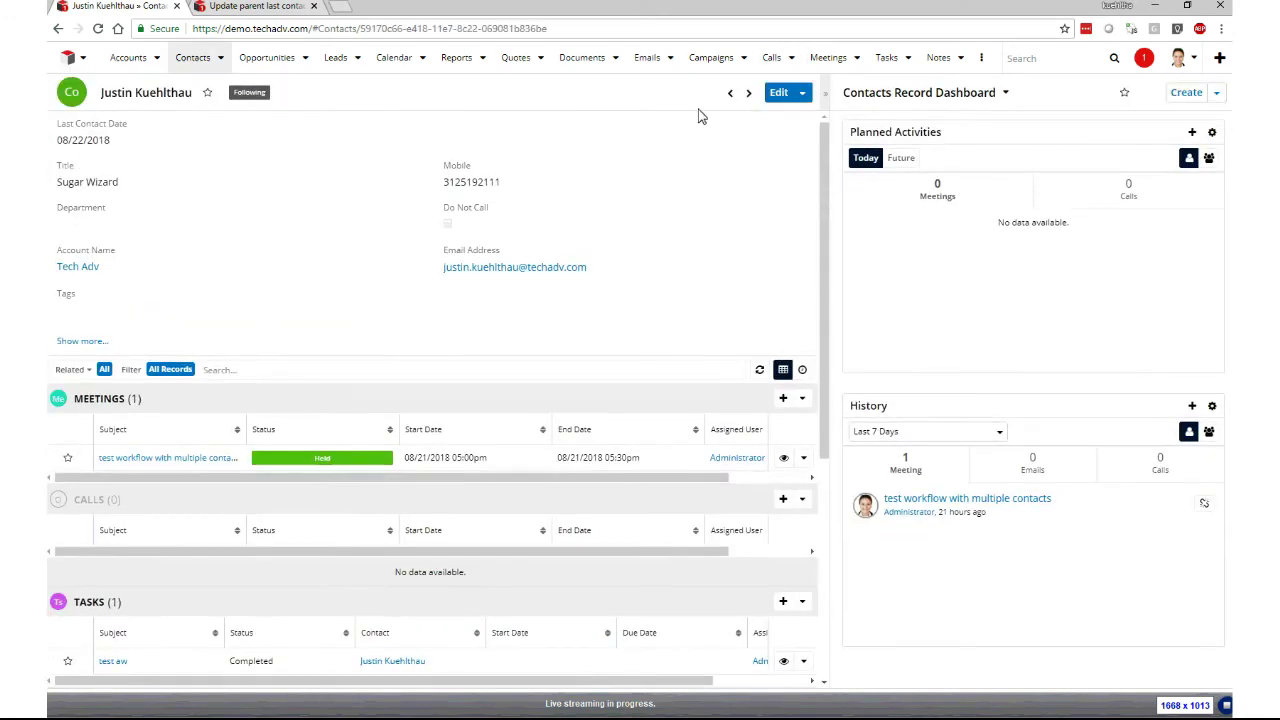
Open the Administration page in a separate browser tab and go to Workflow Management.
left_click(258, 6)
left_click(1178, 60)
middle_click(1200, 140)
left_click(398, 8)
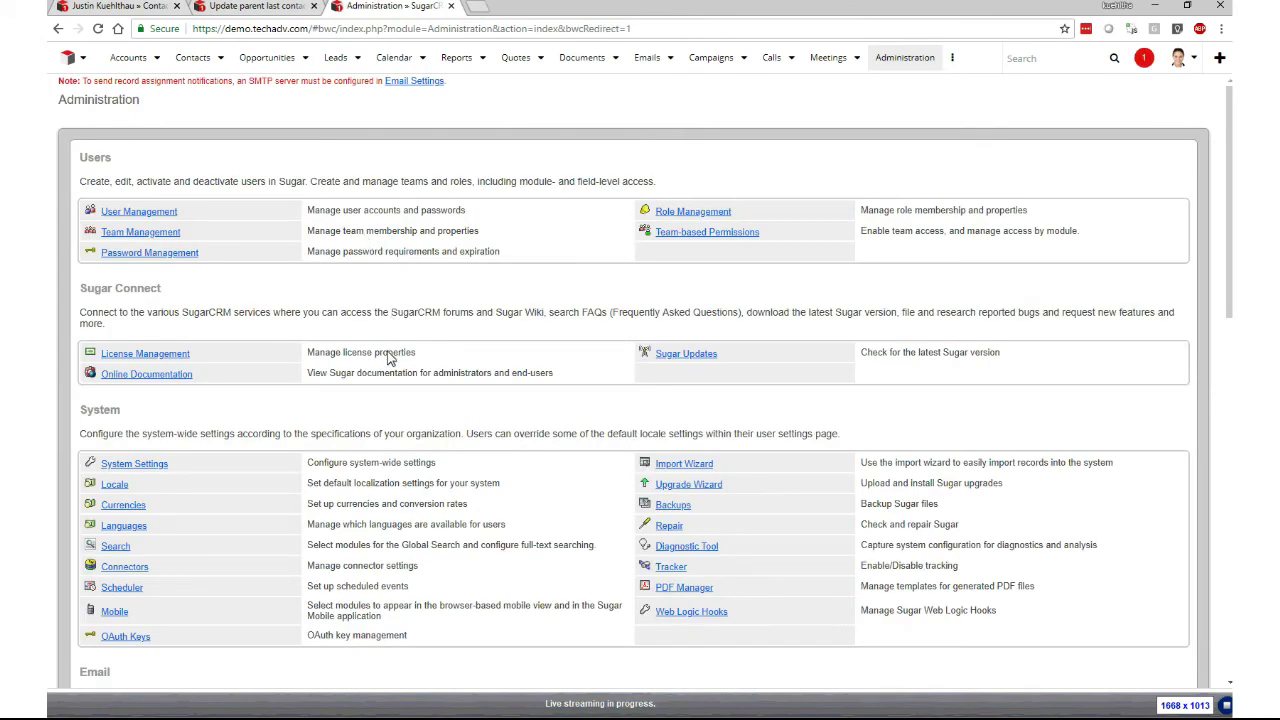
scroll(390, 358, "down", 4)
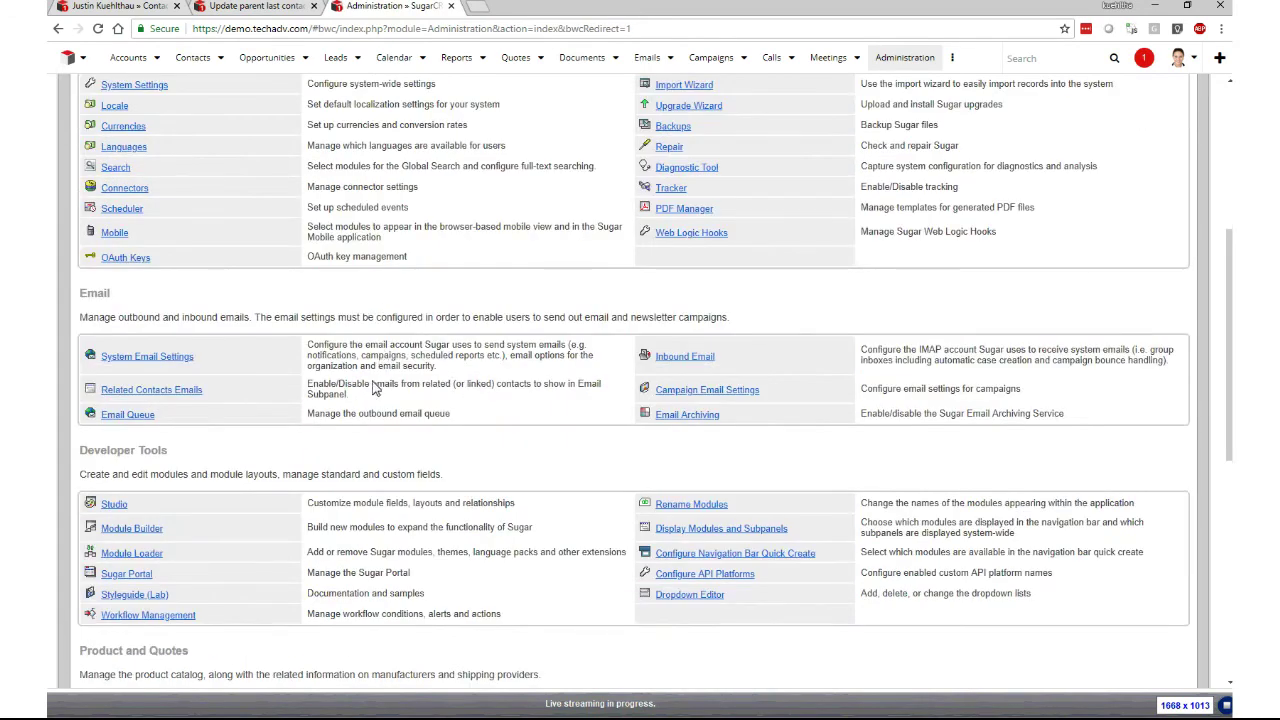
scroll(370, 385, "down", 1)
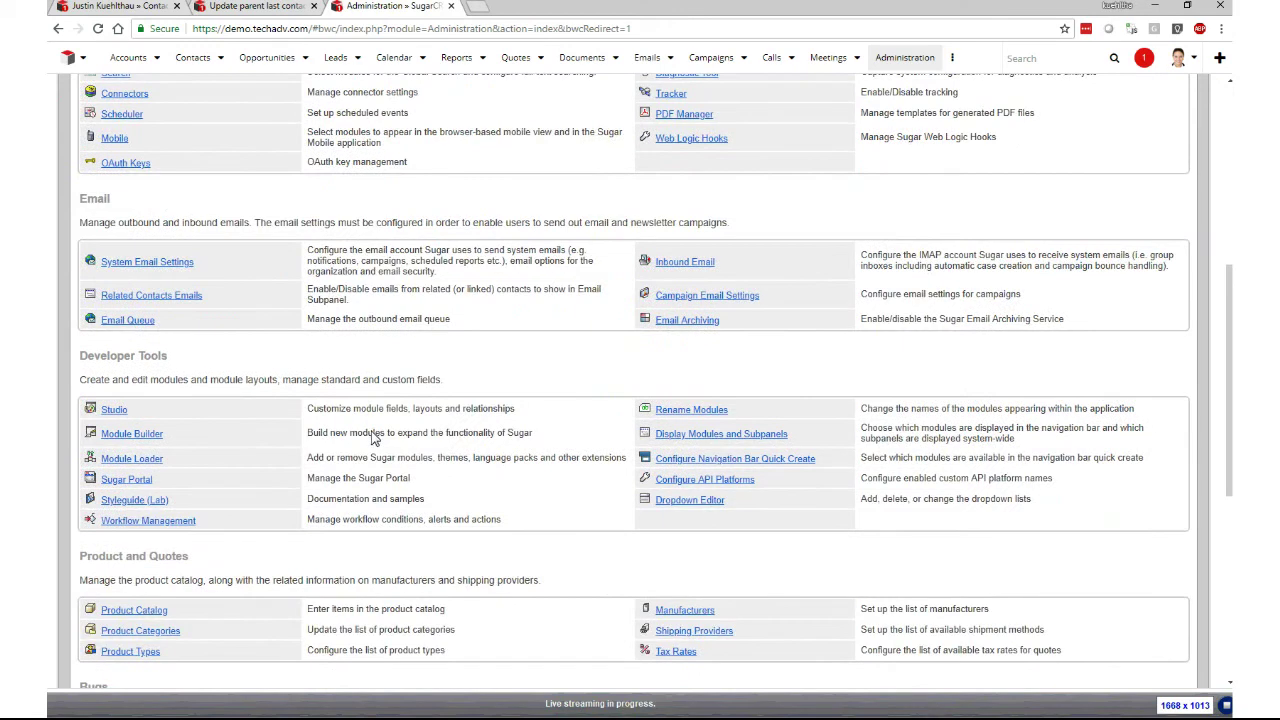
left_click(186, 522)
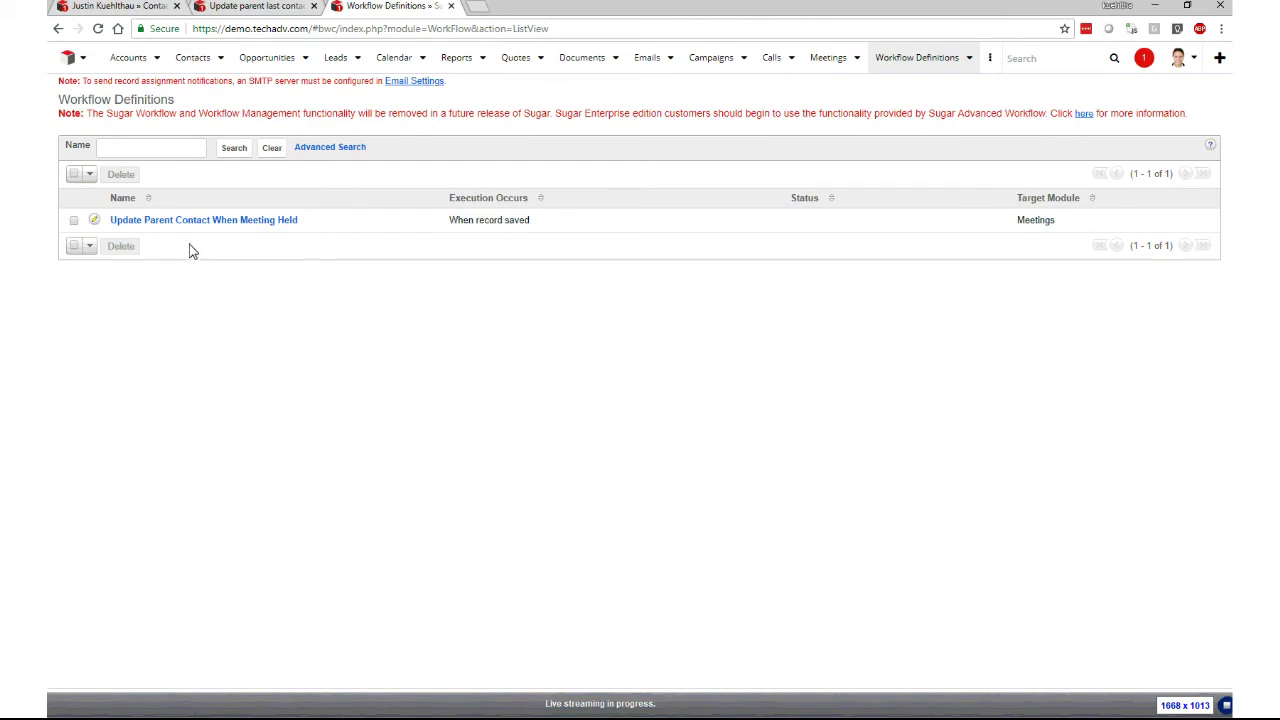
Create and save a workflow definition named "Update parent Contact when call held" with Calls as its target module.
left_click(969, 57)
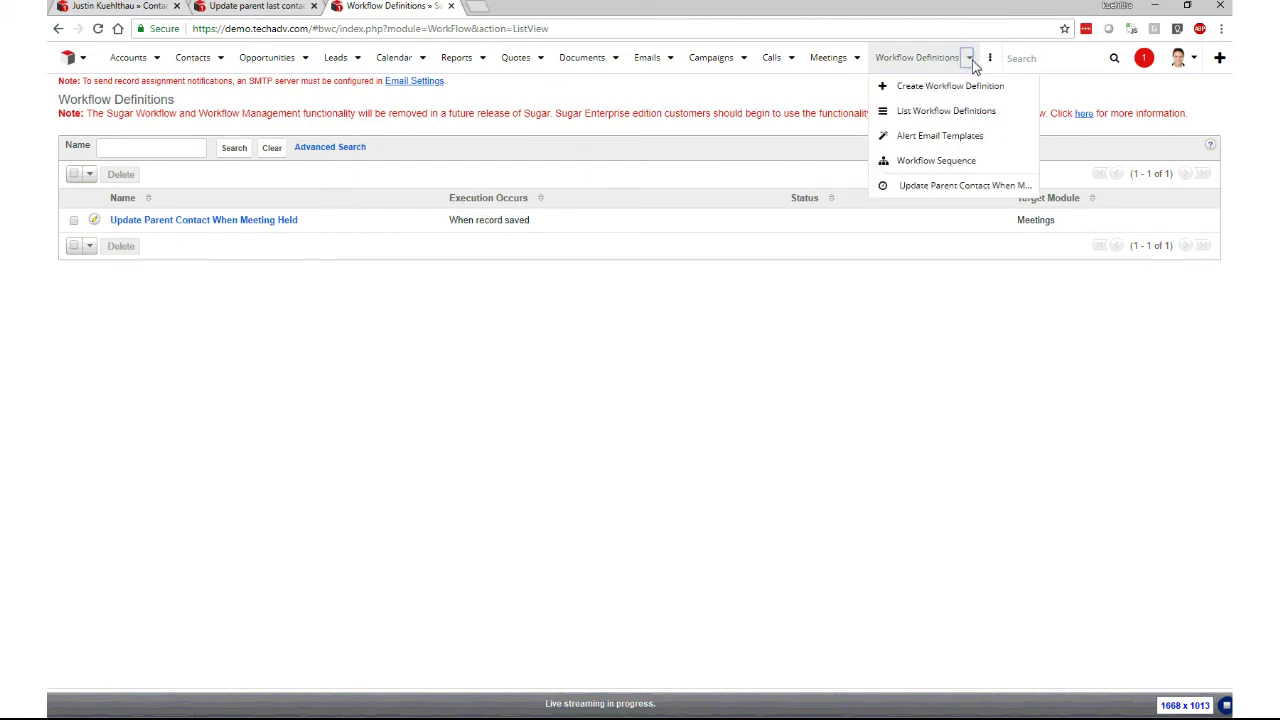
left_click(950, 87)
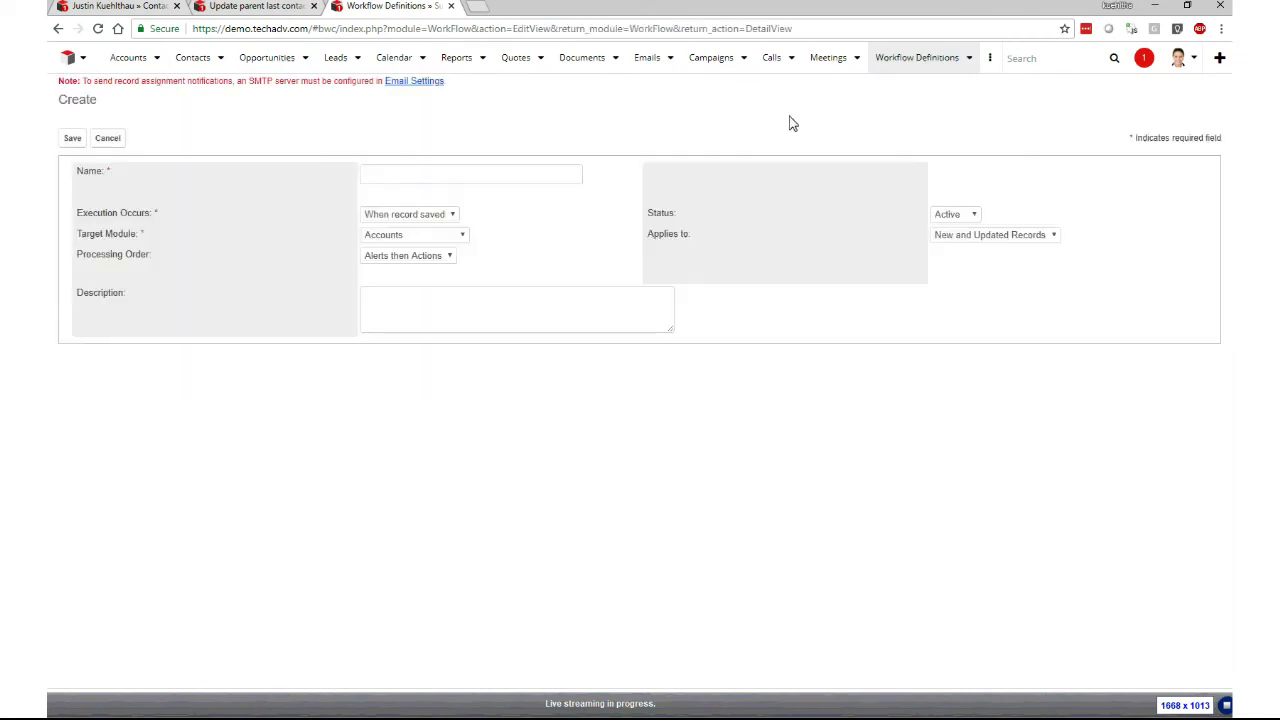
left_click(398, 177)
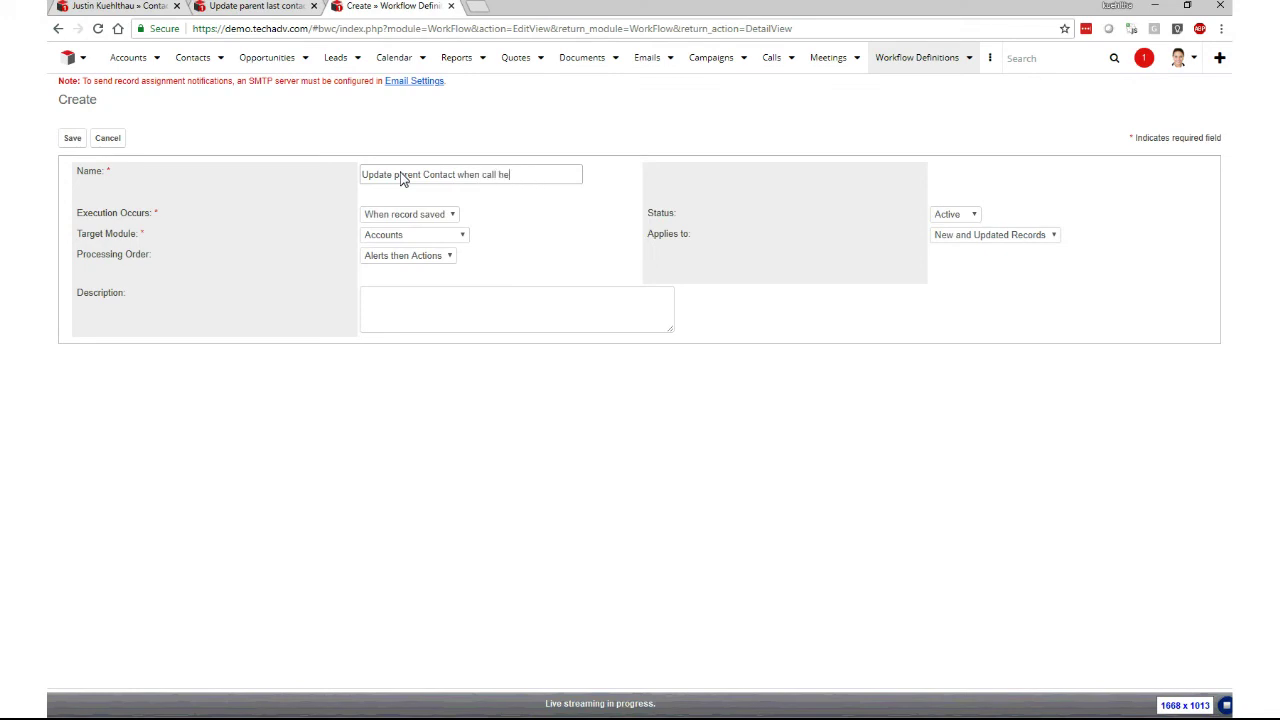
left_click(443, 236)
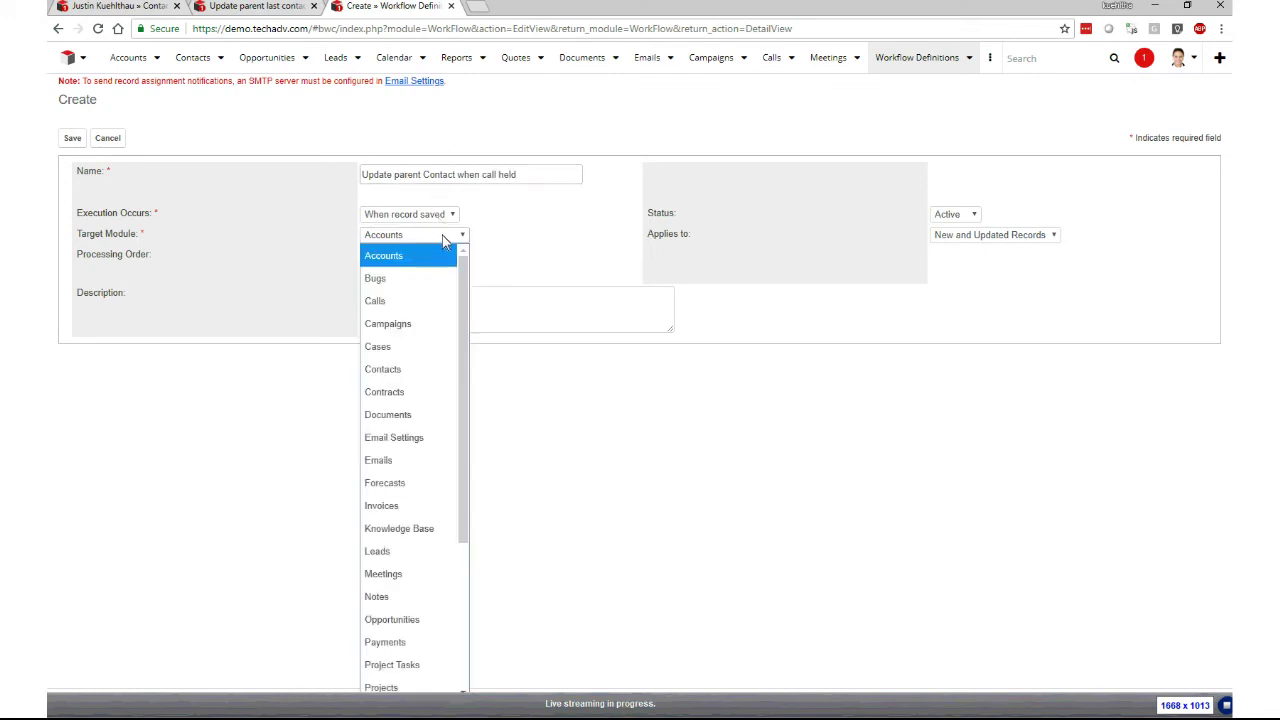
left_click(392, 301)
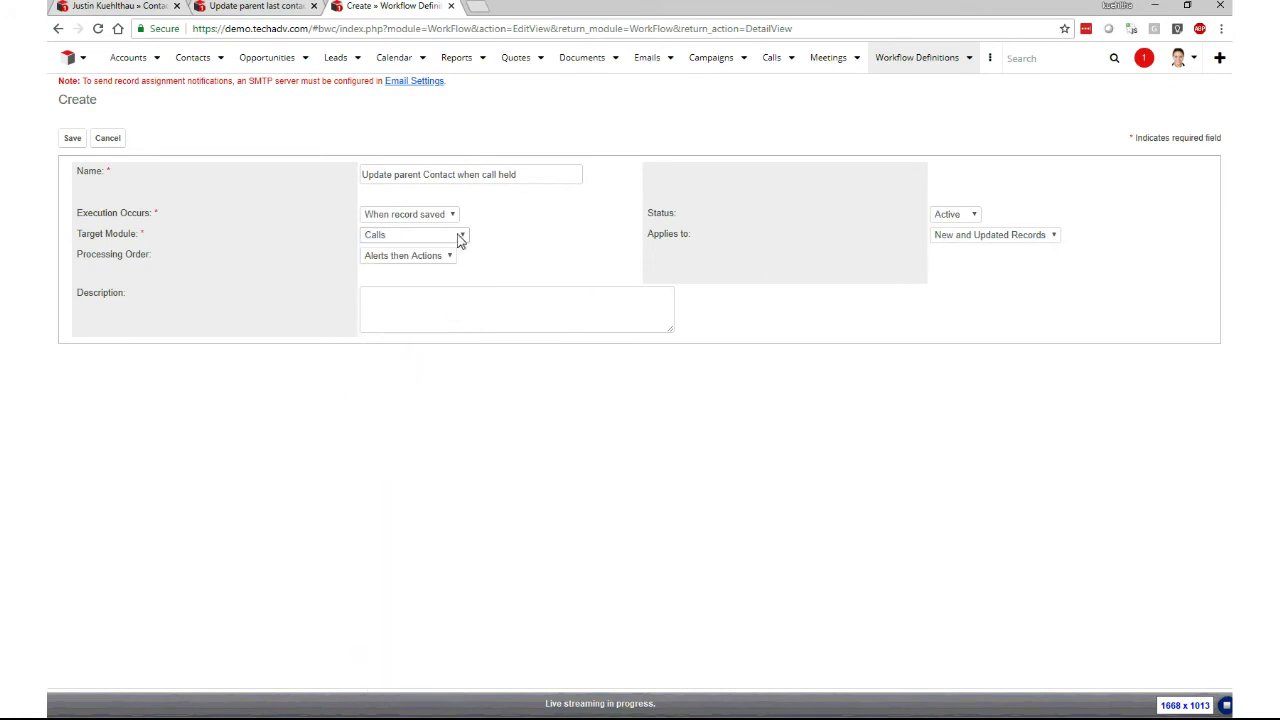
left_click(73, 140)
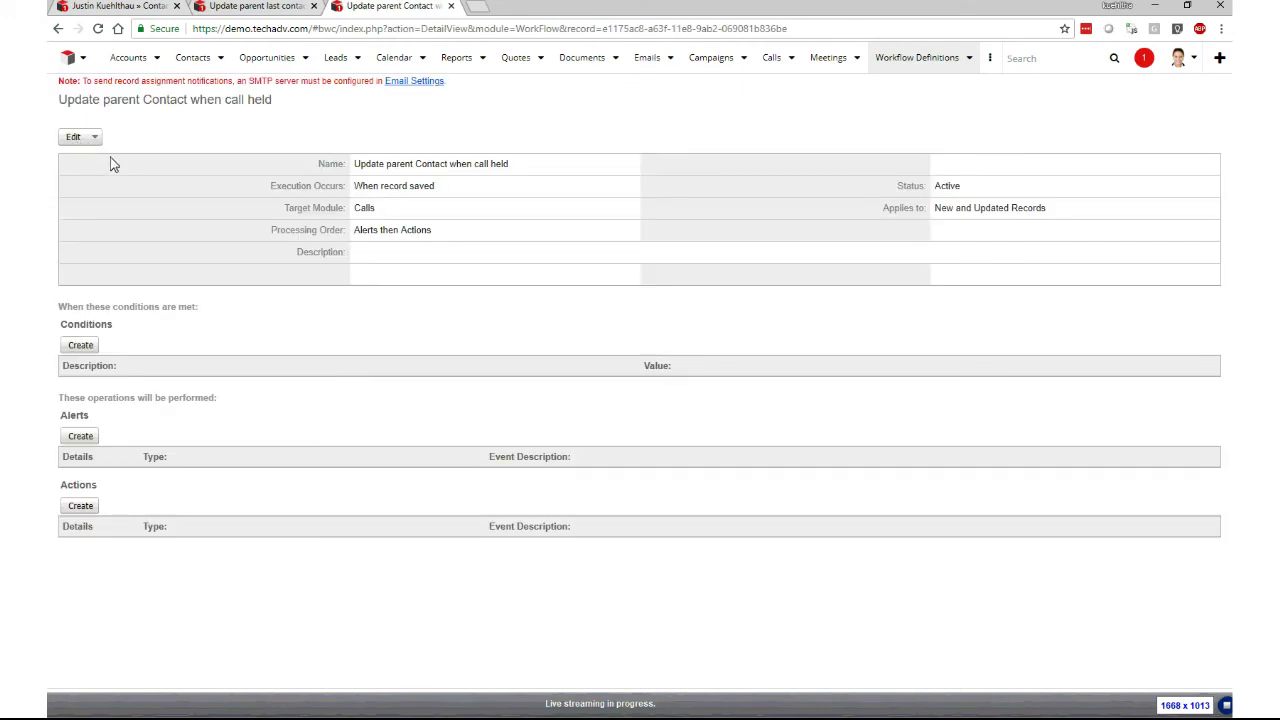
Add a workflow condition for a field changing to or from a specified value, with Status as the field.
left_click(81, 346)
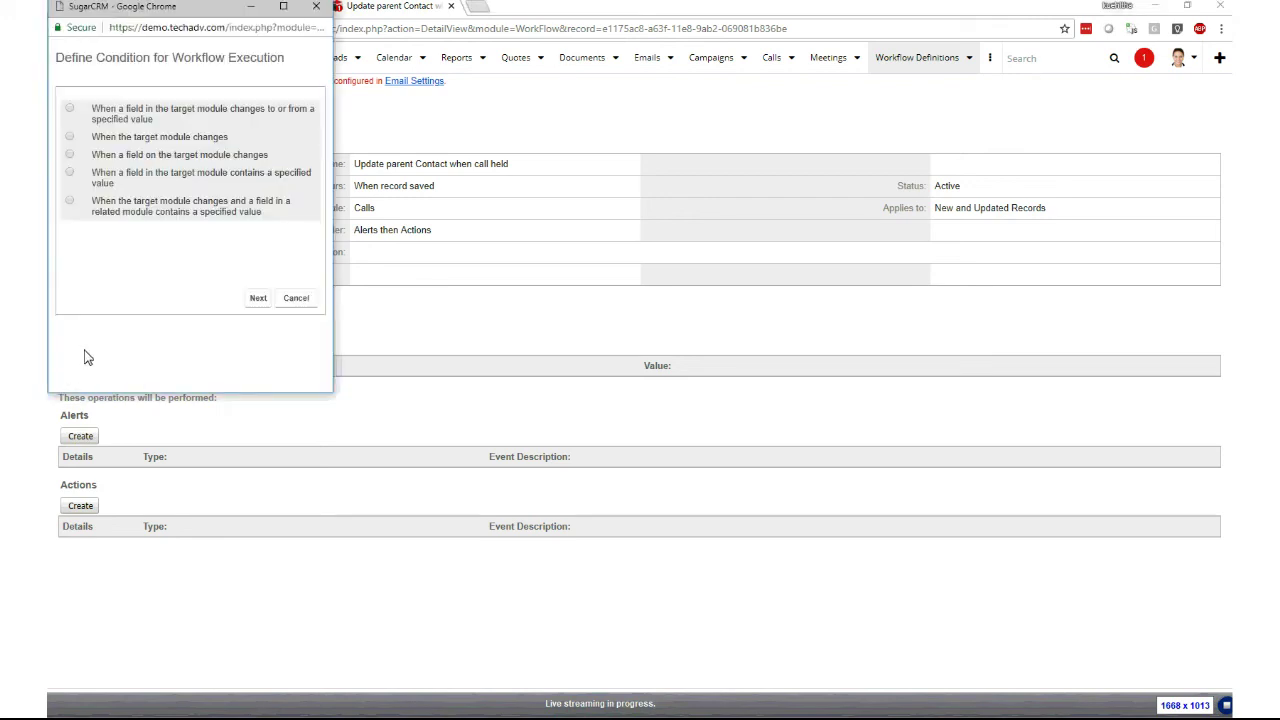
left_click(70, 109)
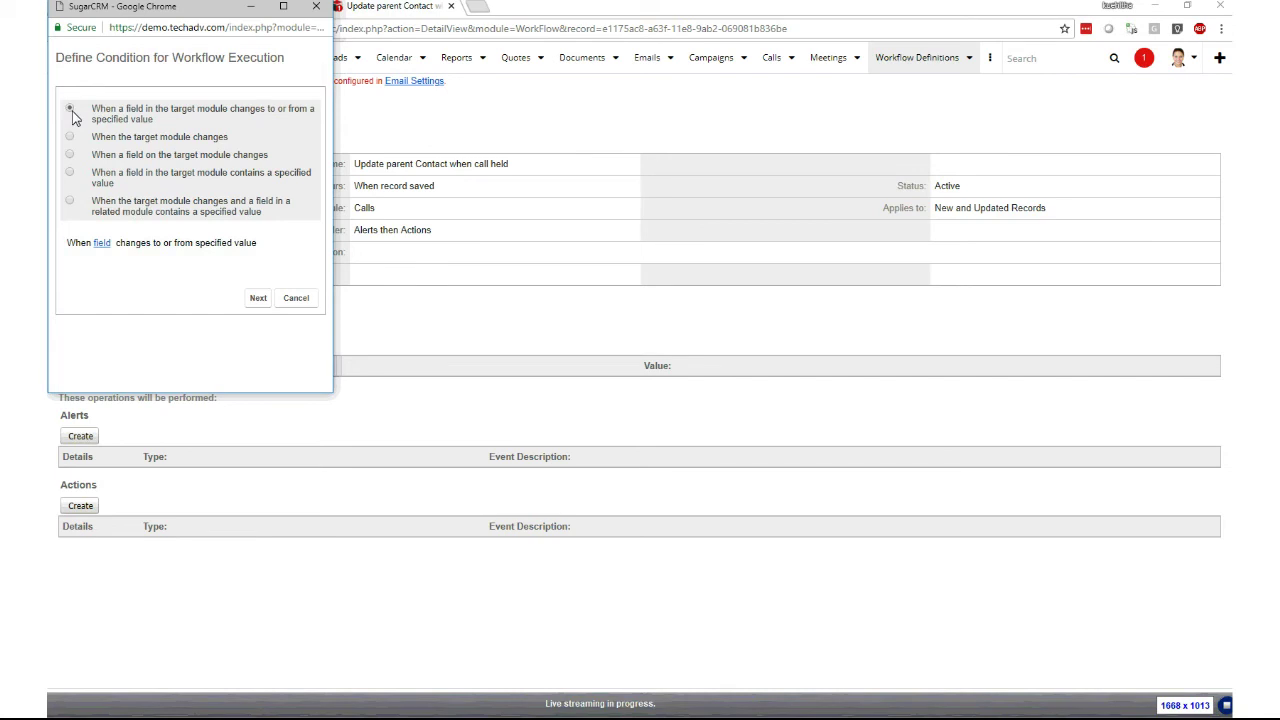
left_click(101, 243)
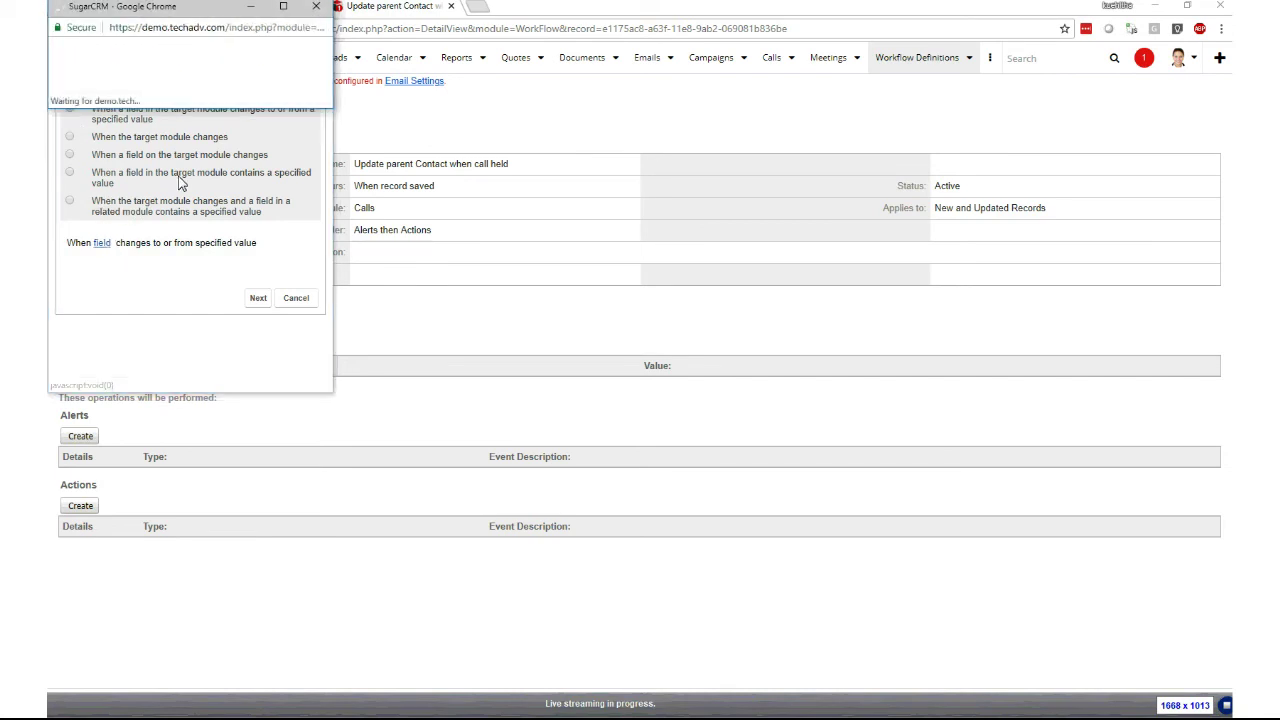
left_click(240, 60)
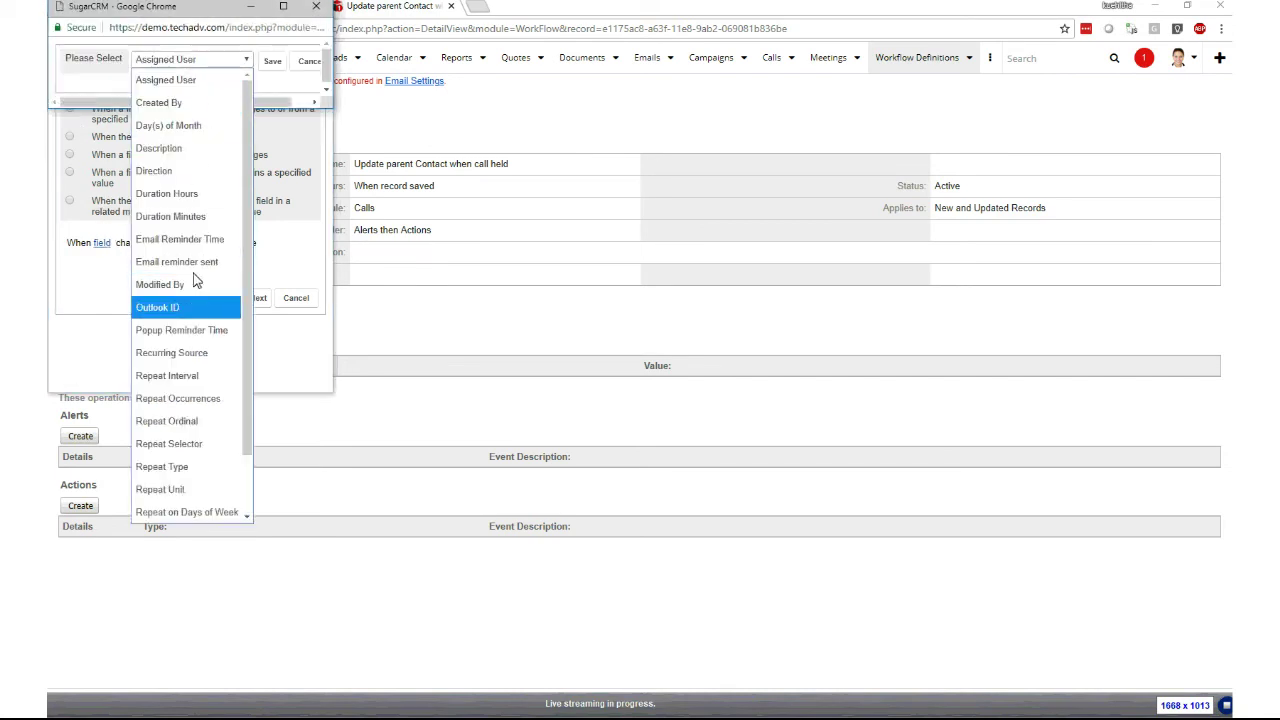
scroll(245, 325, "down", 1)
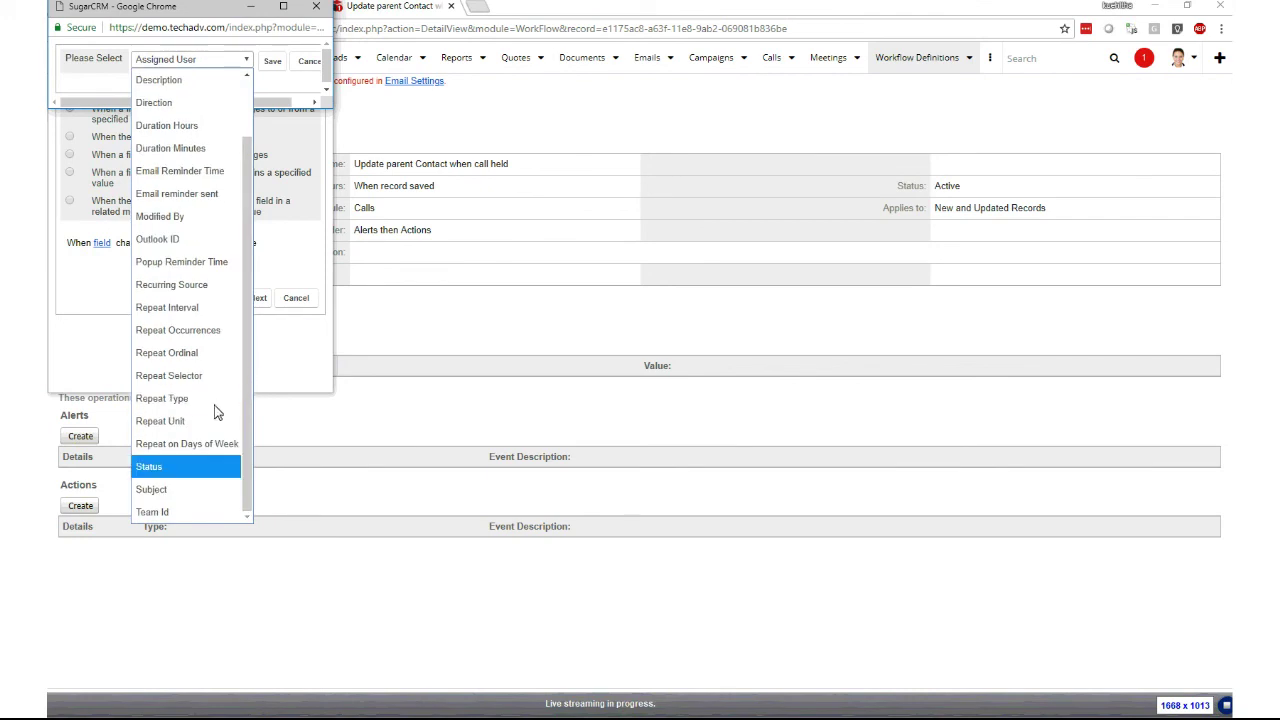
left_click(175, 466)
left_click(272, 61)
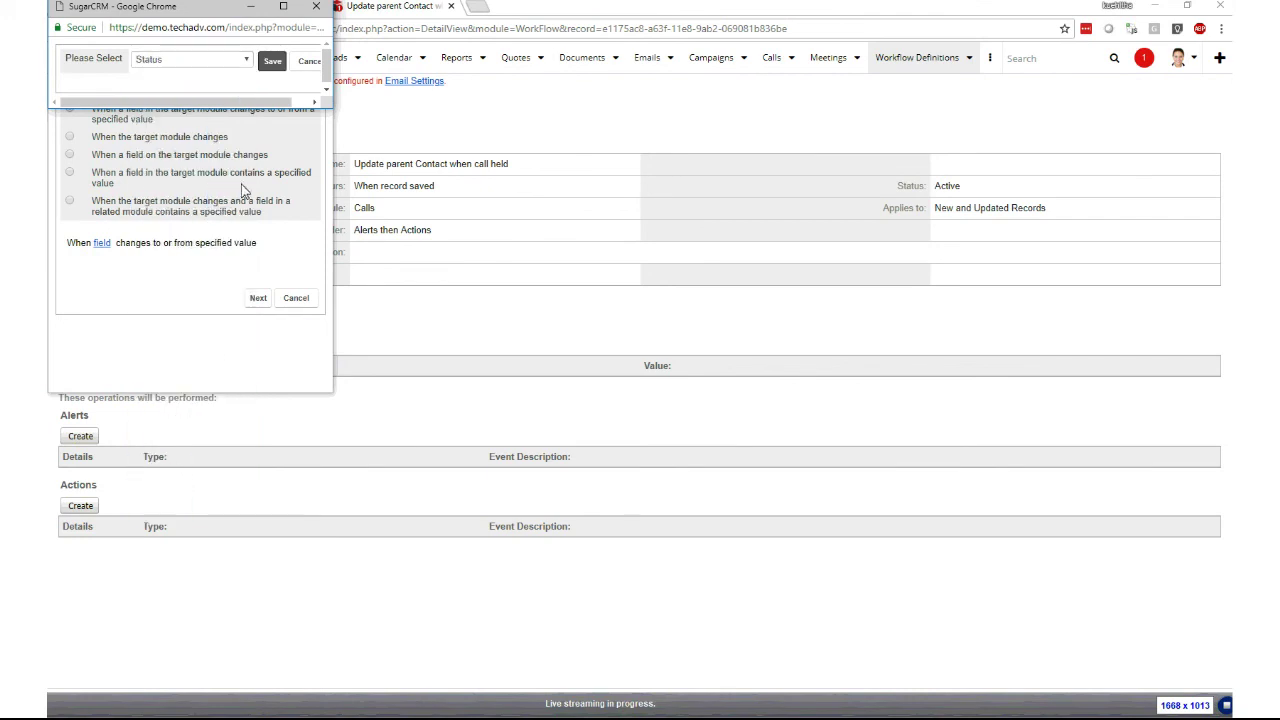
Specify the condition's new Status value as "Is Held" and save the condition.
left_click(258, 300)
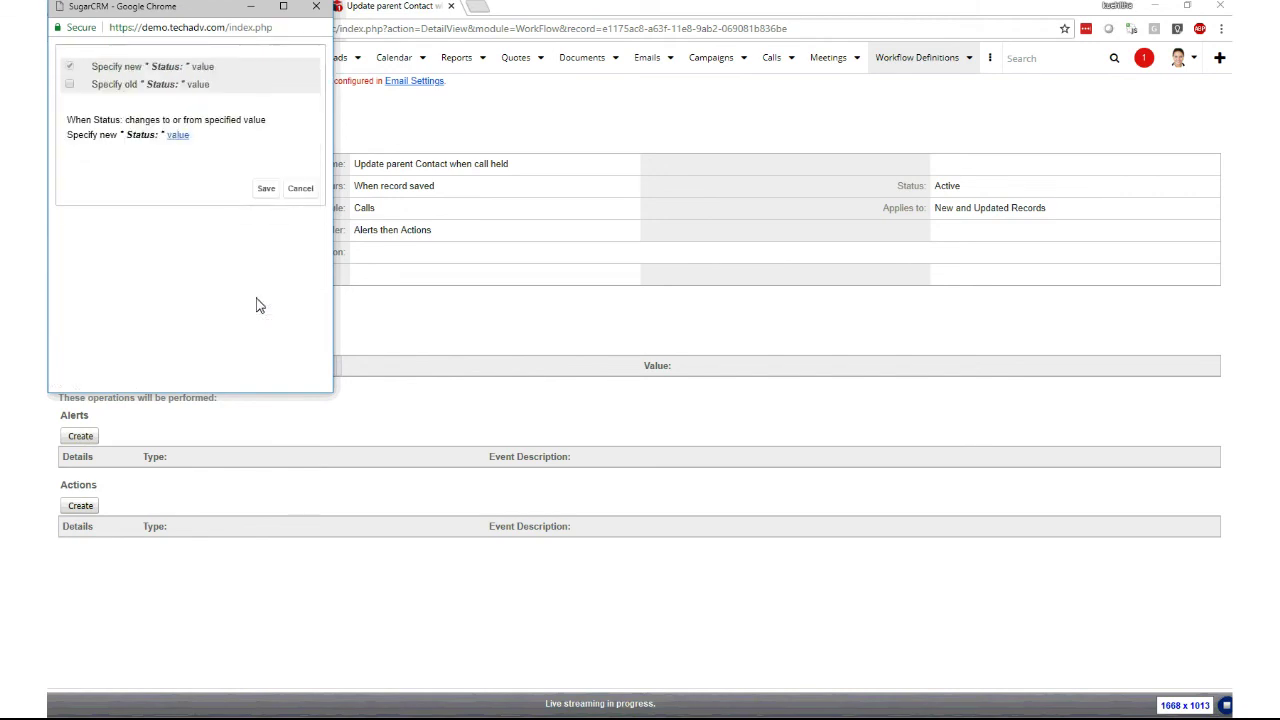
left_click(177, 137)
left_click(243, 68)
left_click(246, 108)
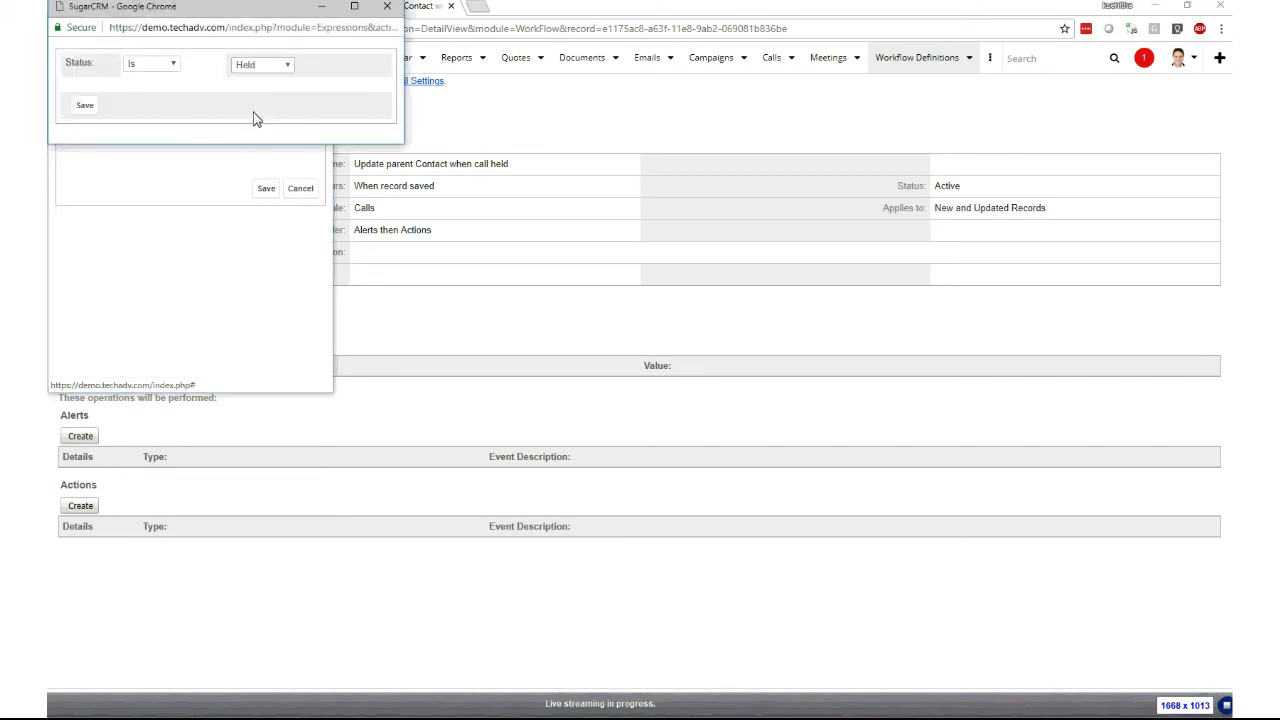
left_click(87, 106)
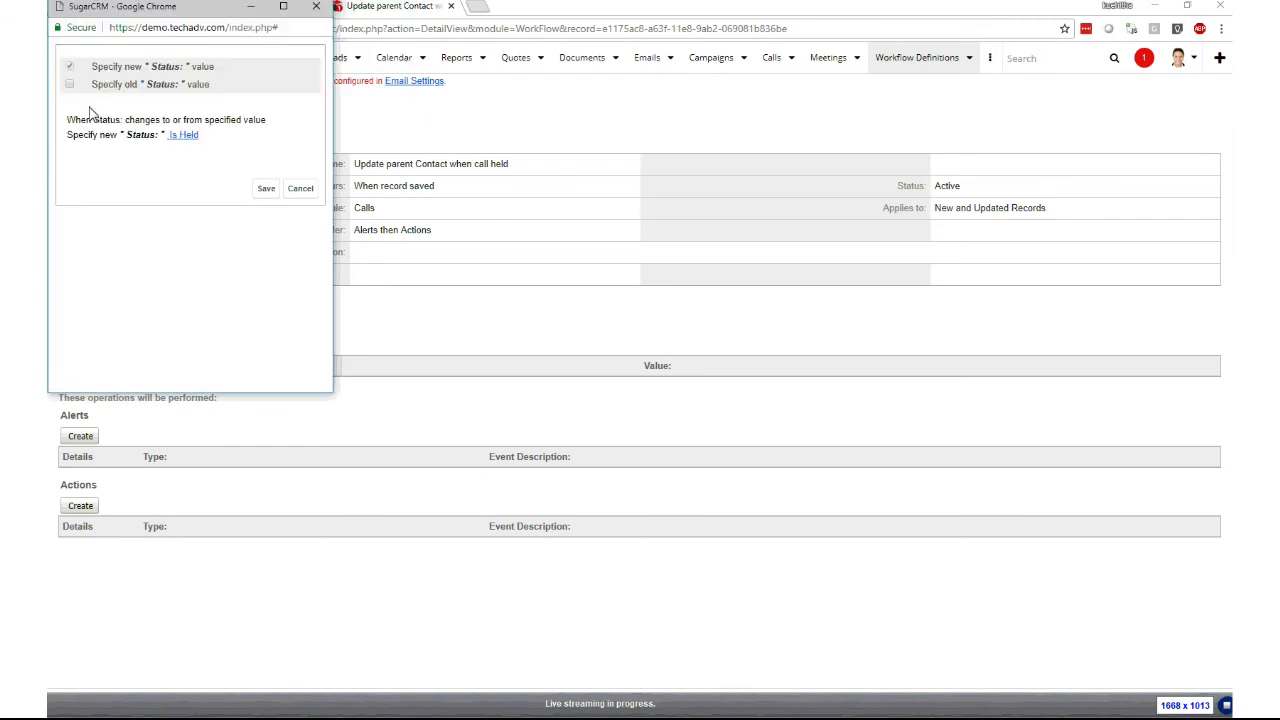
left_click(264, 190)
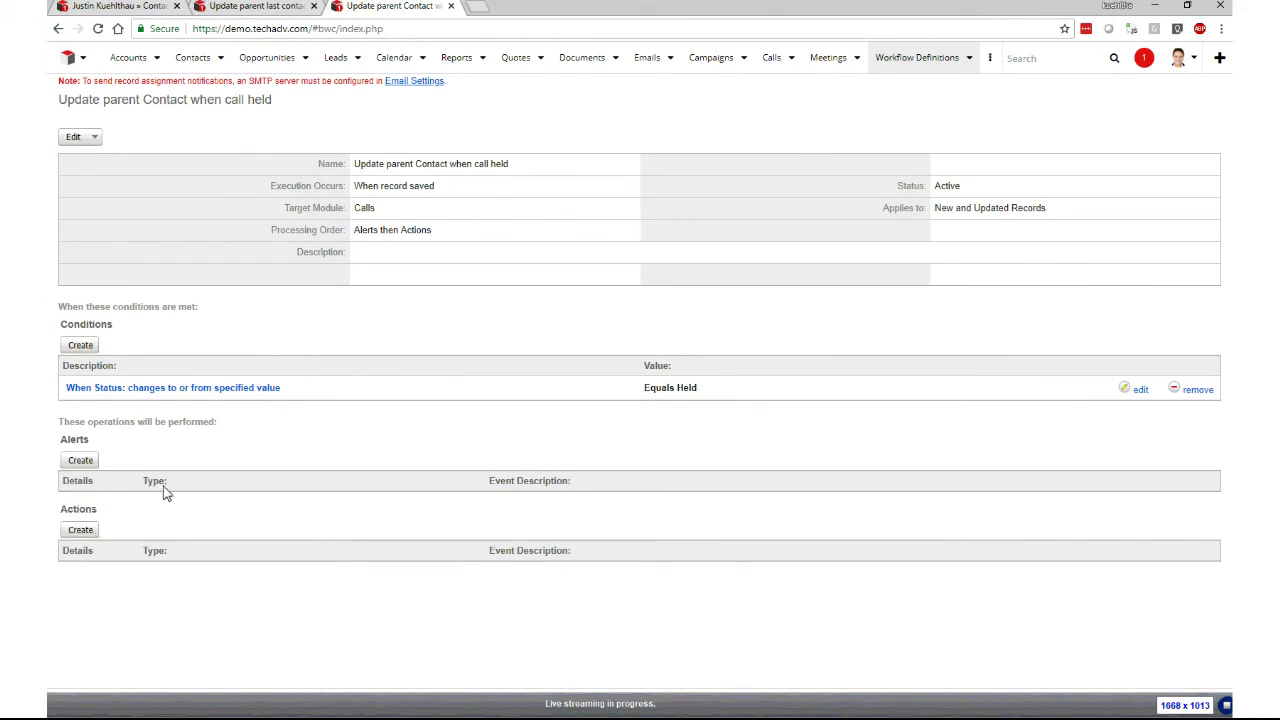
Add a workflow action that updates fields in a related module, choosing Contacts (contacts) as the related record.
left_click(81, 534)
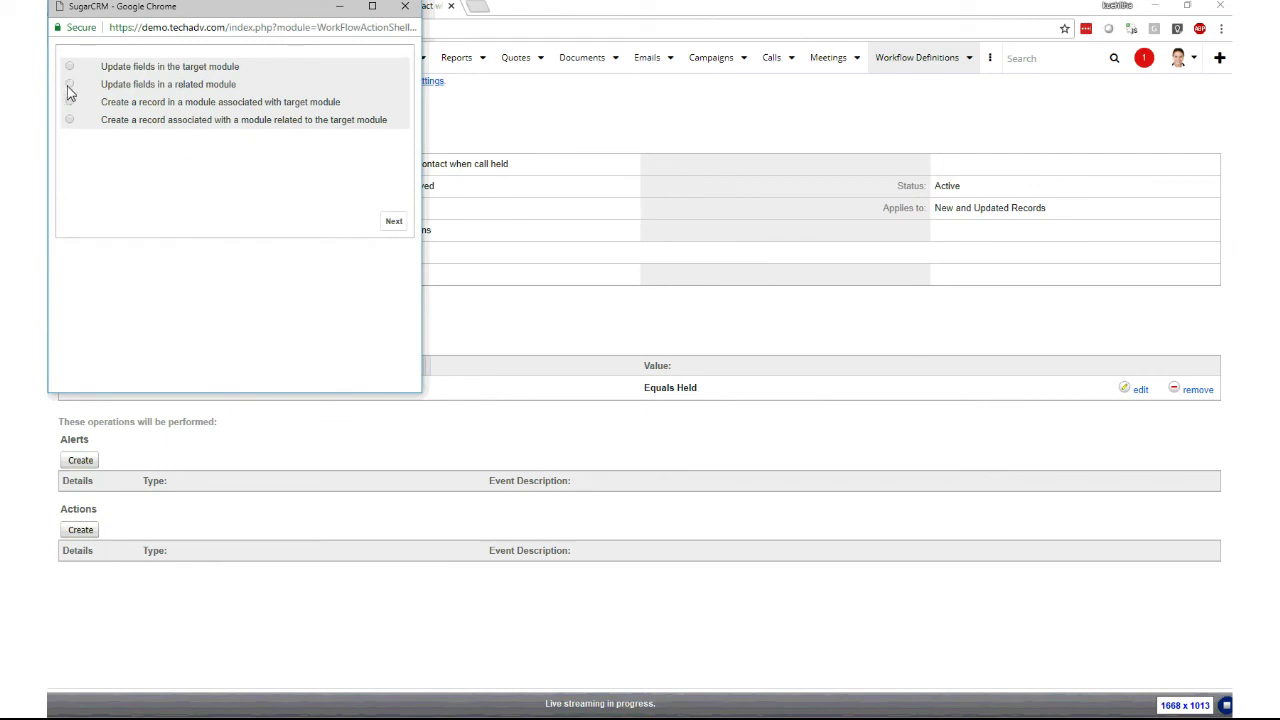
left_click(69, 84)
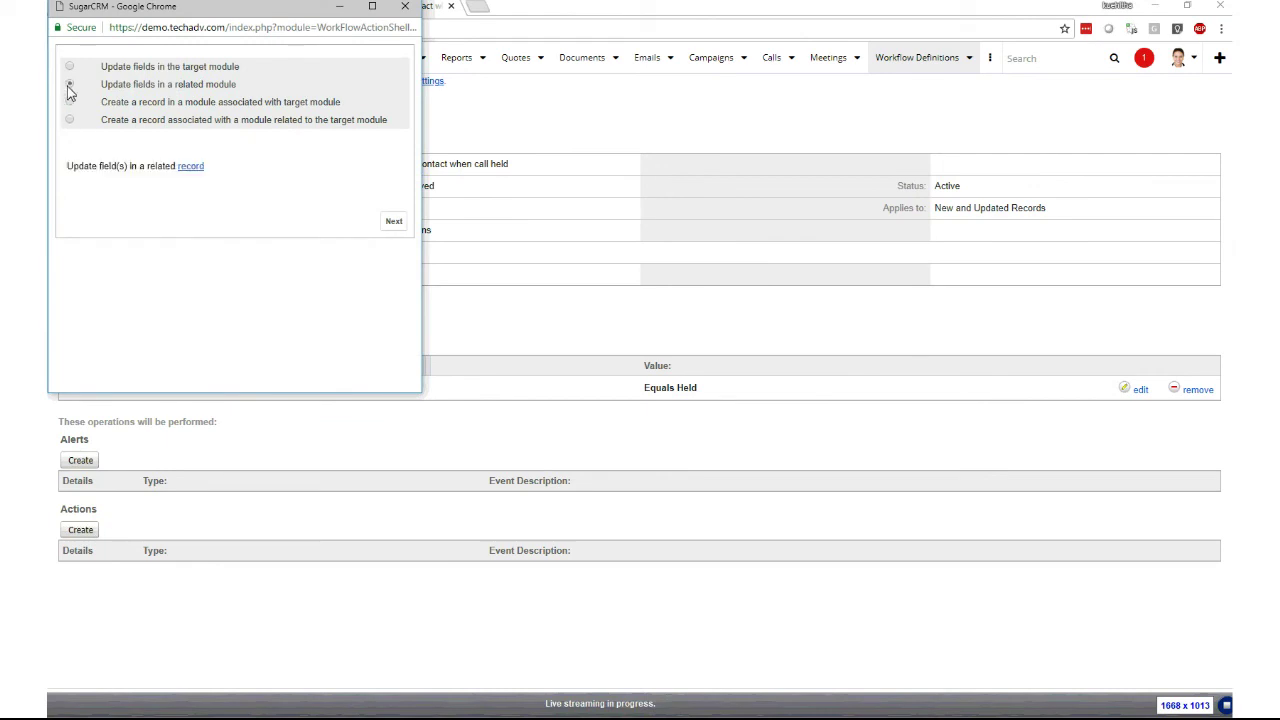
left_click(190, 168)
left_click(226, 64)
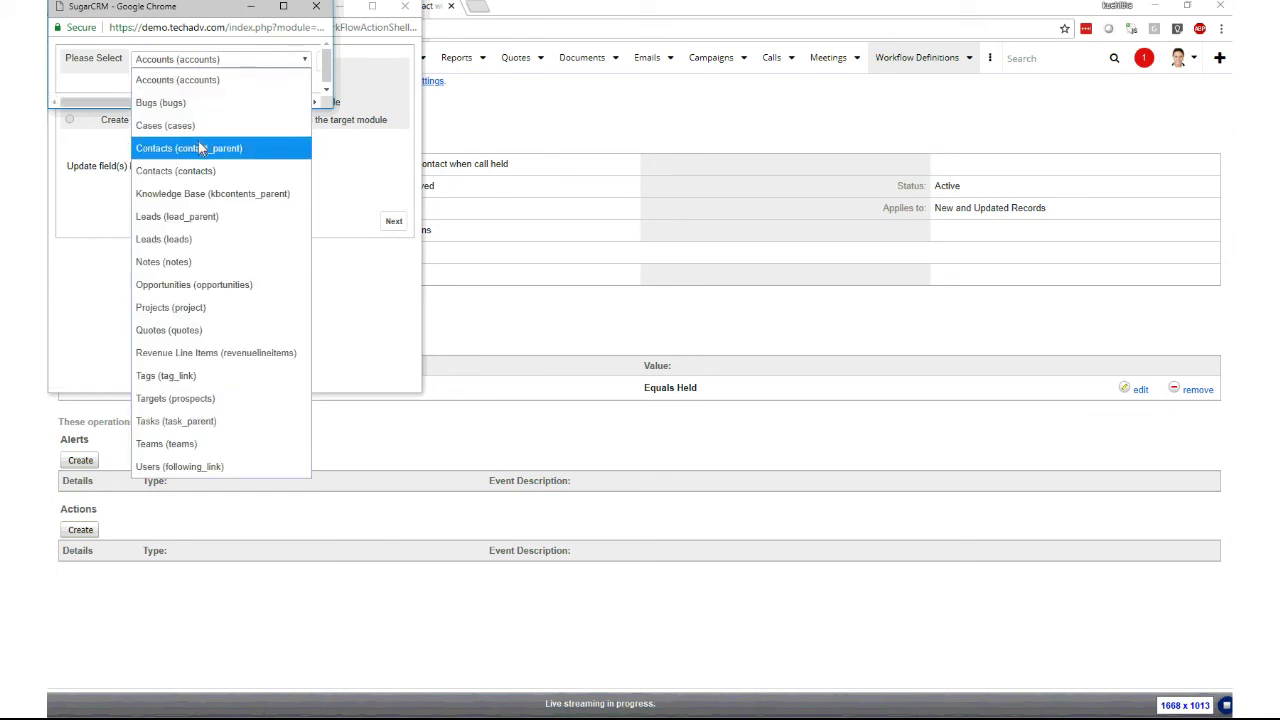
left_click(194, 172)
scroll(240, 105, "right", 3)
left_click(256, 62)
left_click(392, 222)
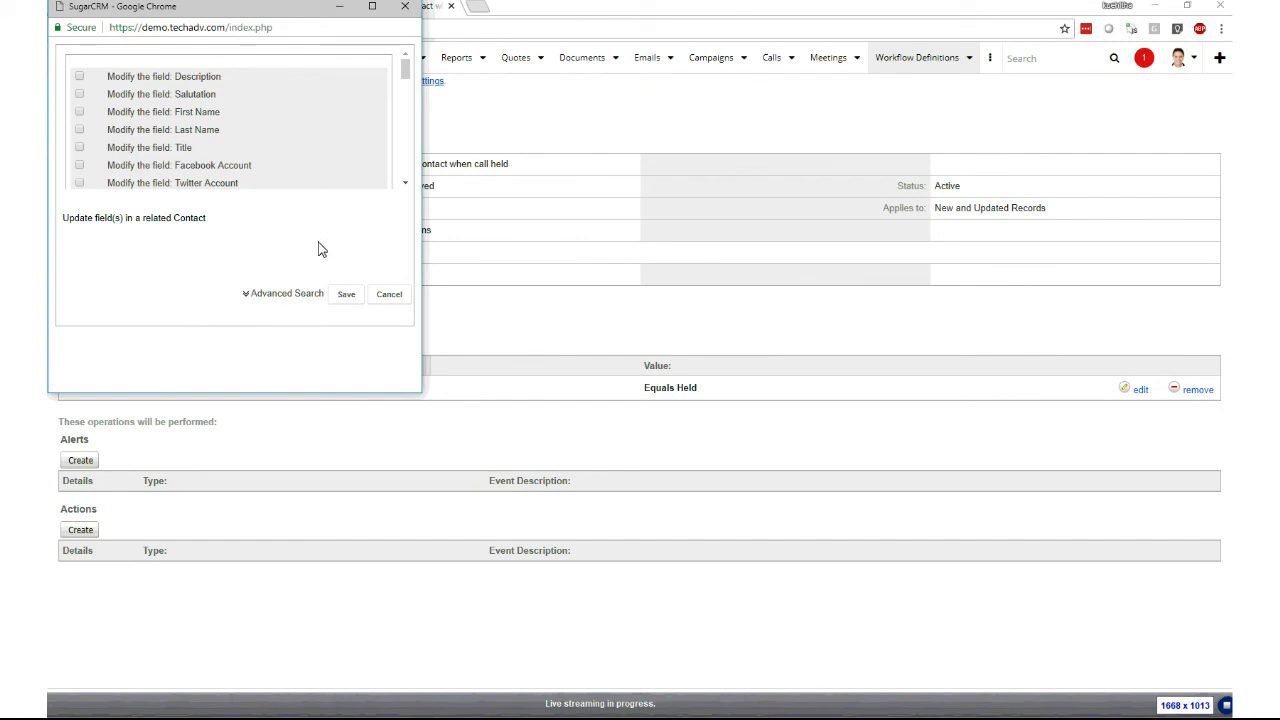
Have the action set Last Contact Date to 0 hours from Triggered Date, and save the action.
scroll(407, 85, "down", 3)
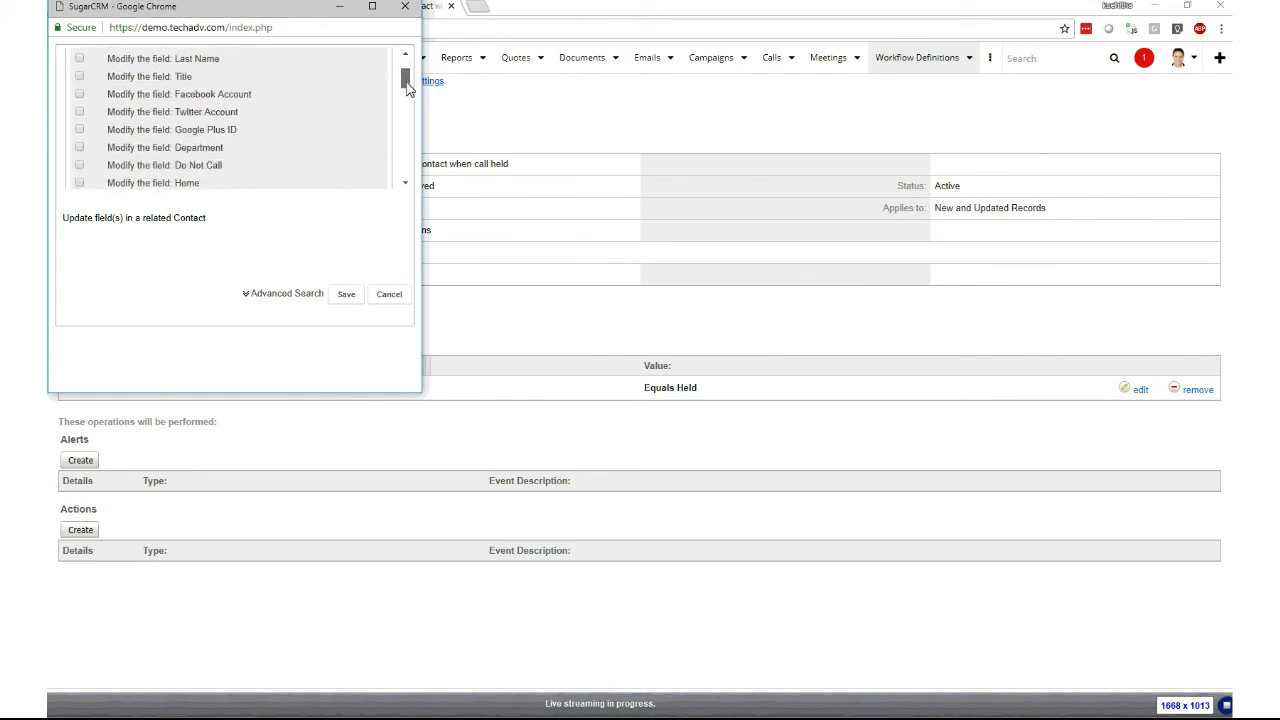
scroll(407, 100, "up", 3)
left_click_drag(404, 66, 402, 170)
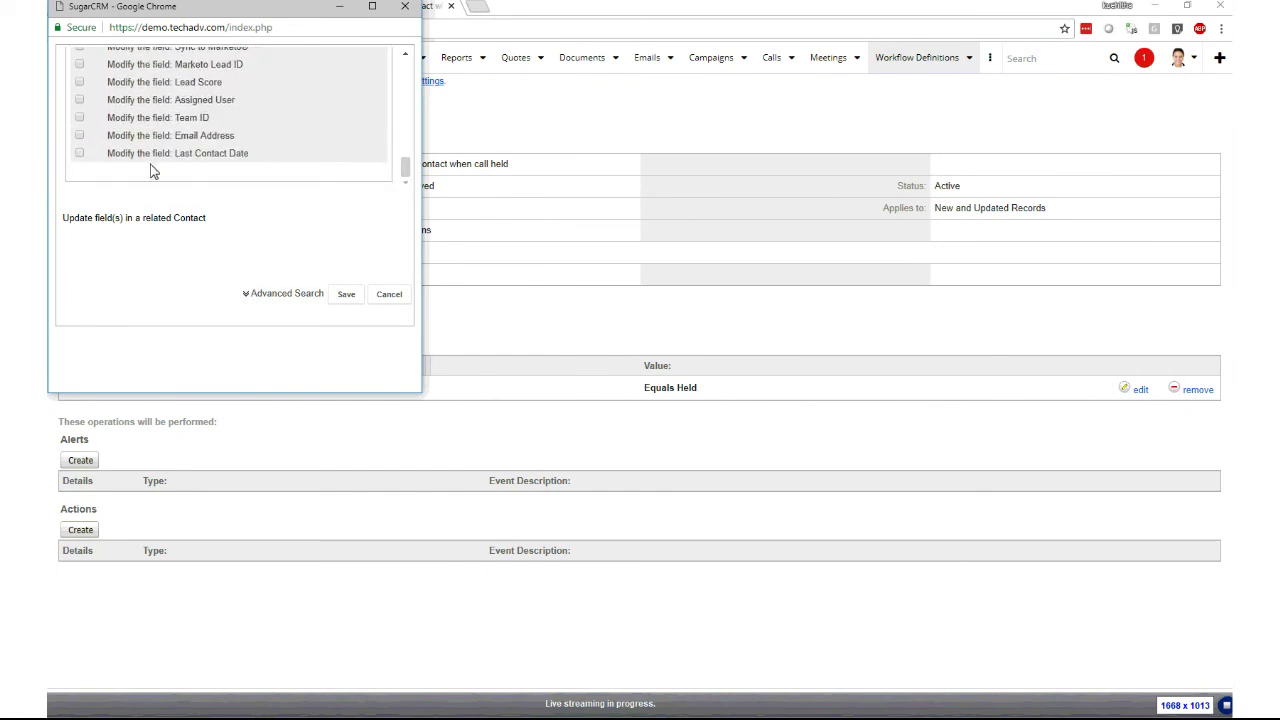
left_click(79, 153)
left_click(140, 239)
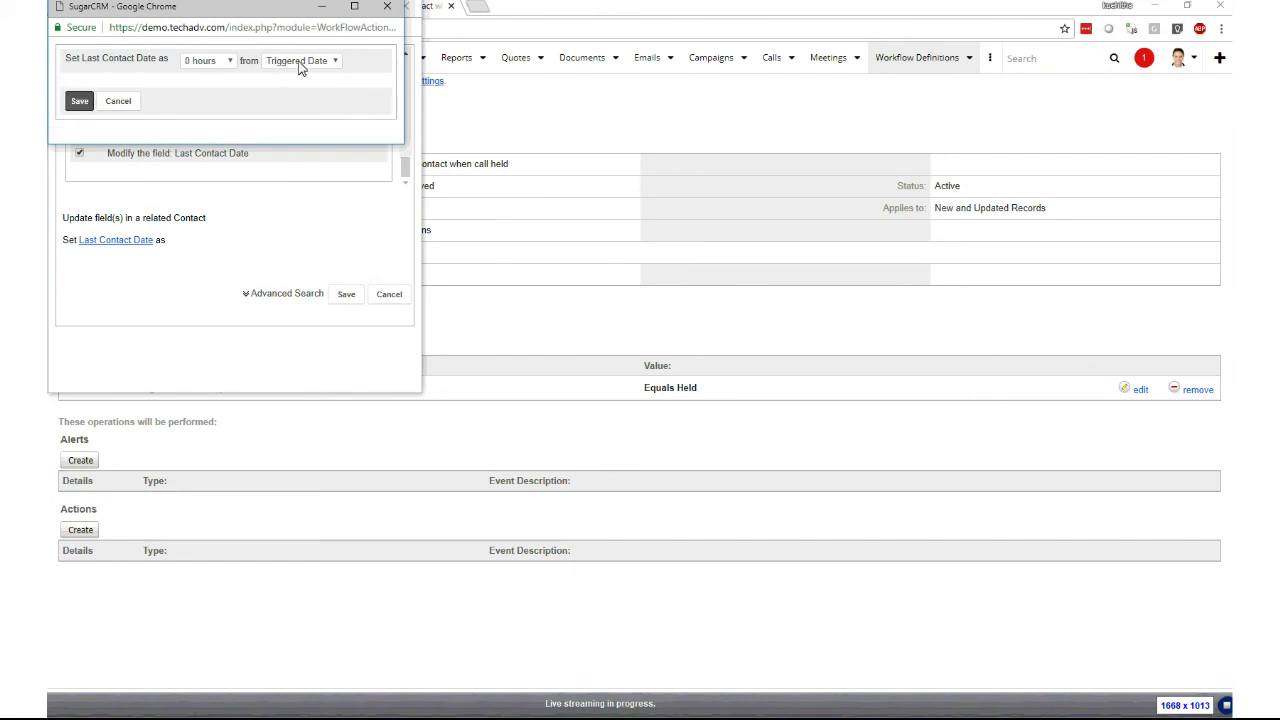
left_click(79, 100)
left_click(347, 296)
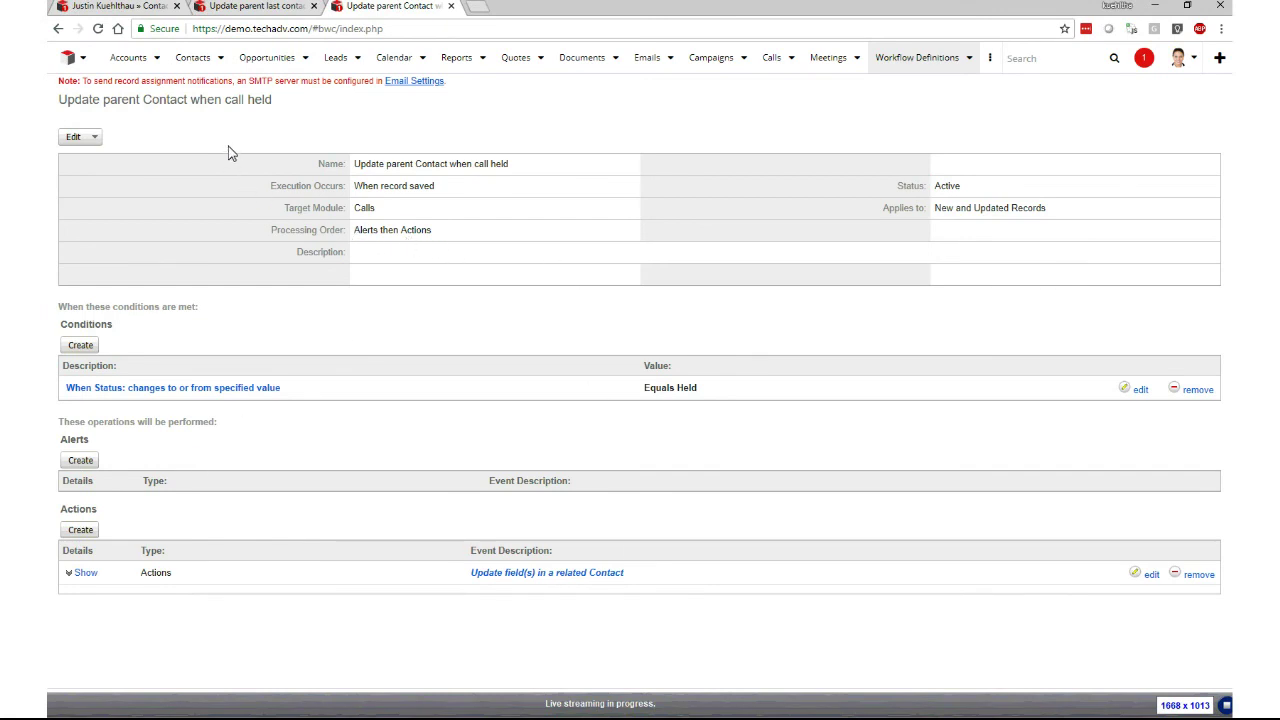
Return to the contact record in the other browser tab, go to the next contact and start a new related call.
left_click(140, 8)
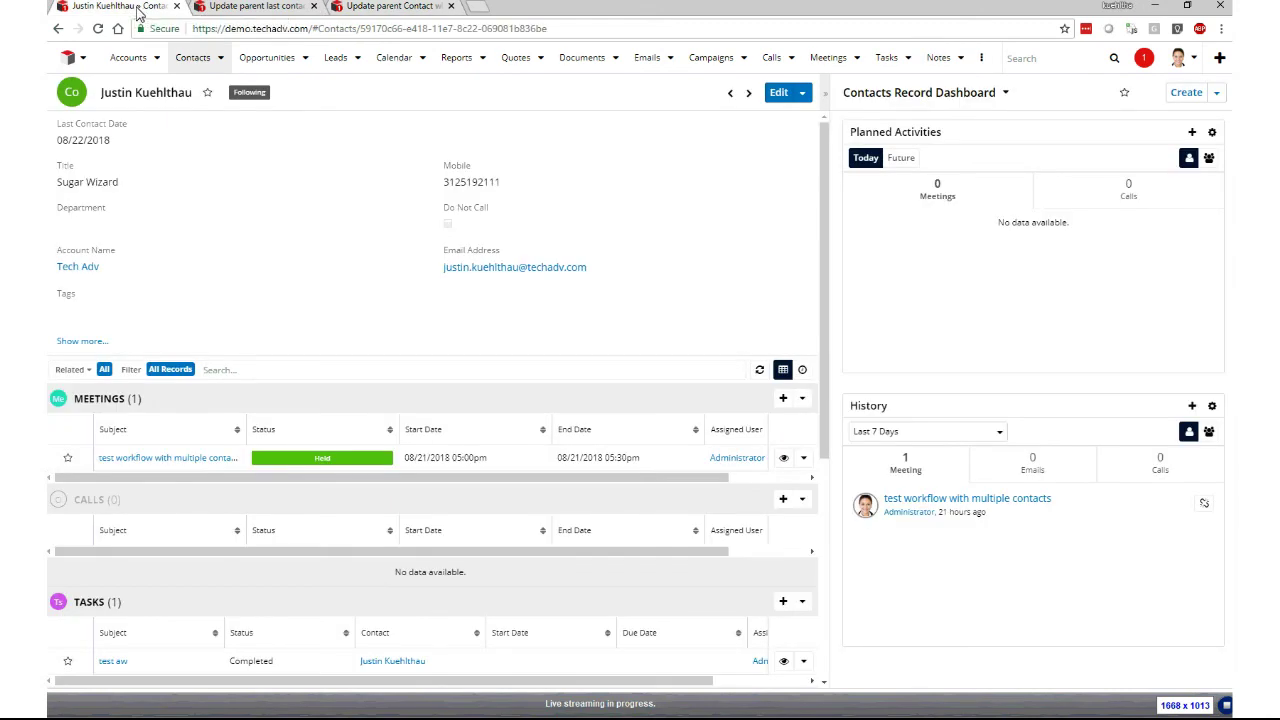
left_click(748, 92)
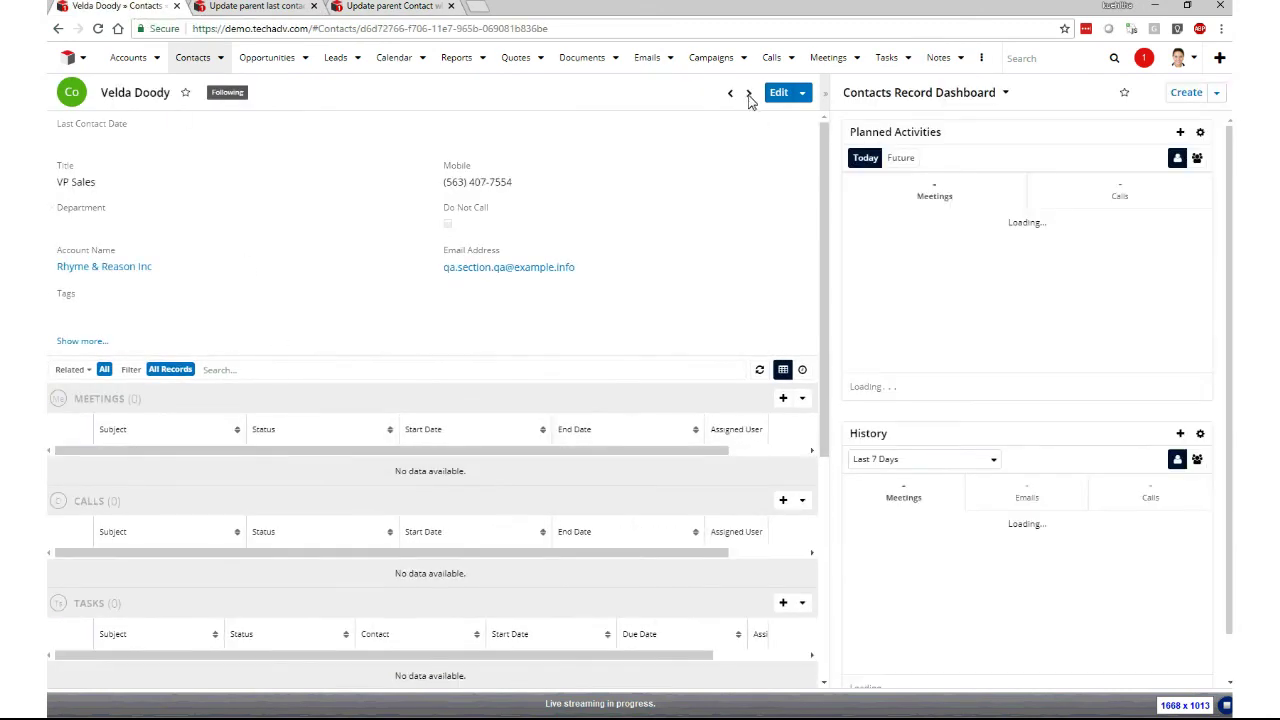
scroll(587, 381, "down", 4)
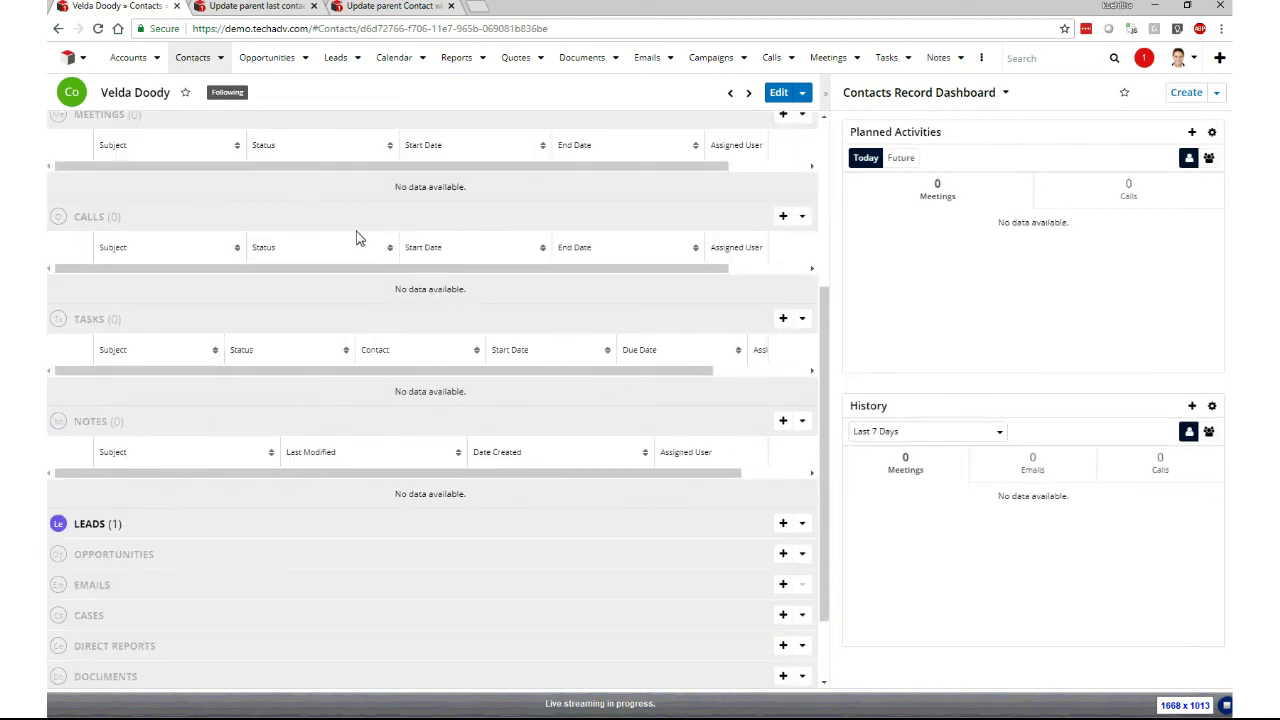
left_click(784, 217)
Give the call the subject "test lw" and the status Held, save it and dismiss the notification.
left_click(218, 98)
type("test lw")
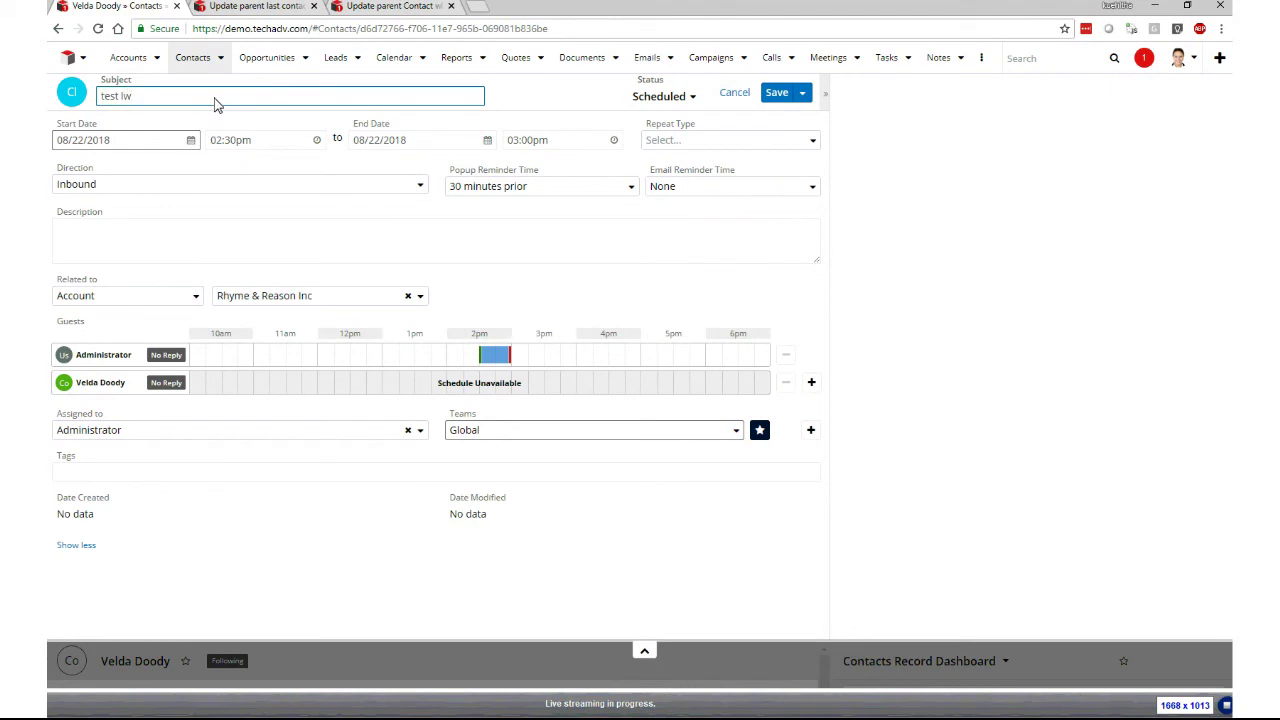
left_click(660, 96)
left_click(650, 142)
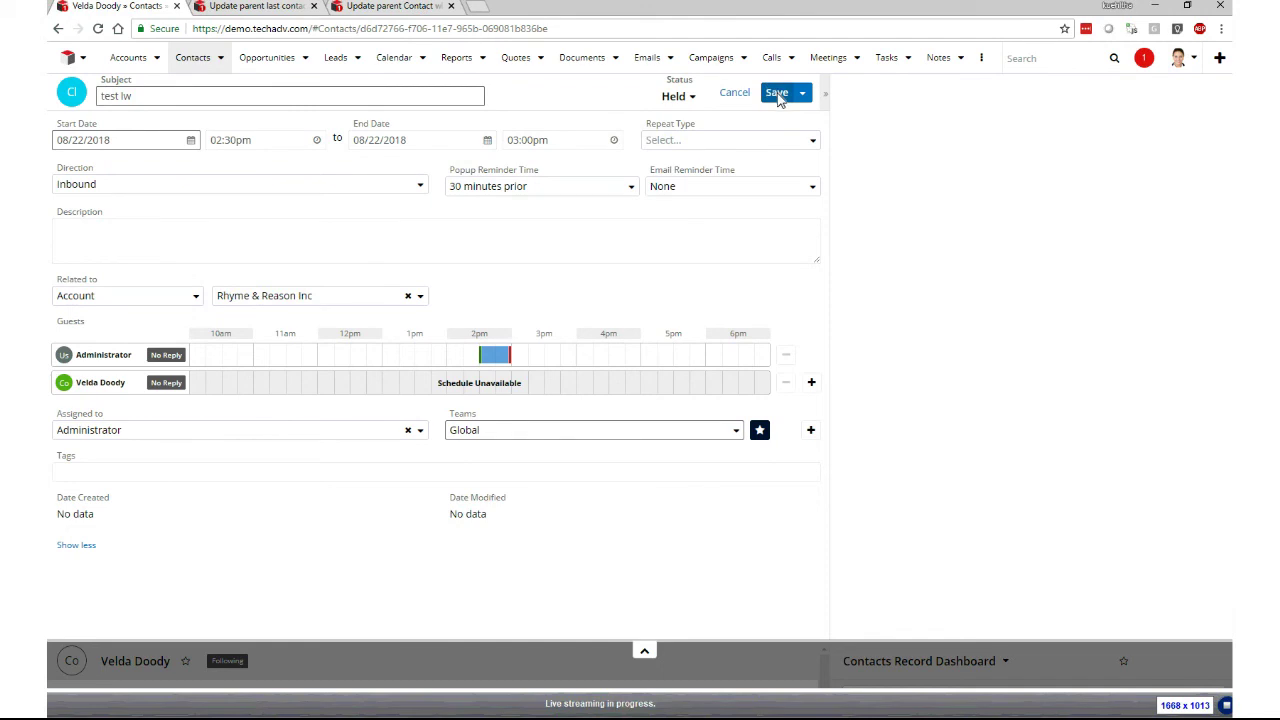
left_click(777, 93)
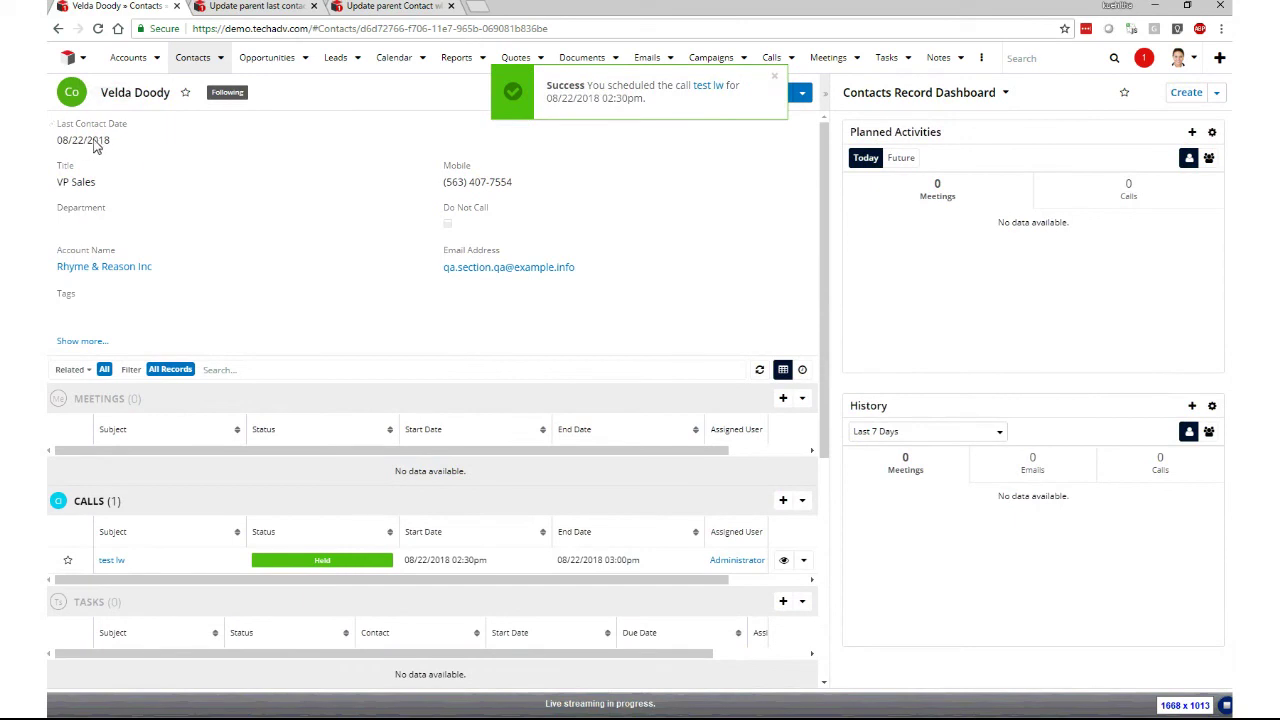
left_click(775, 78)
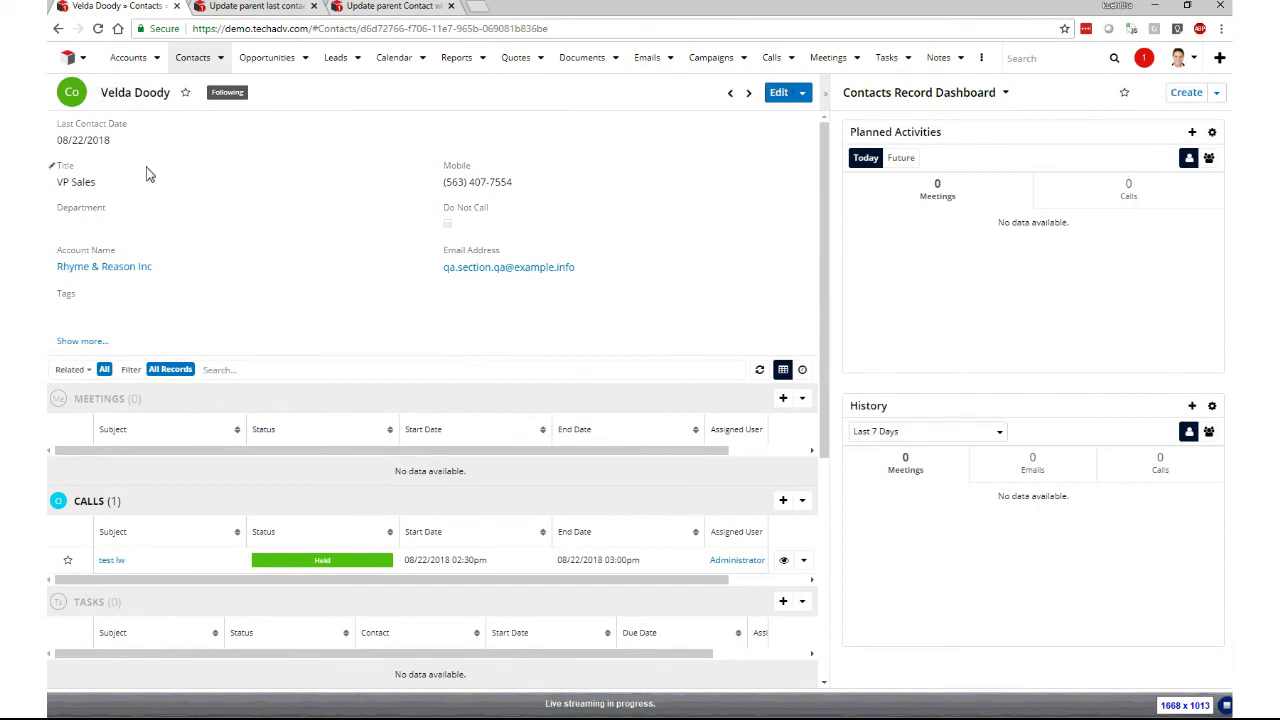